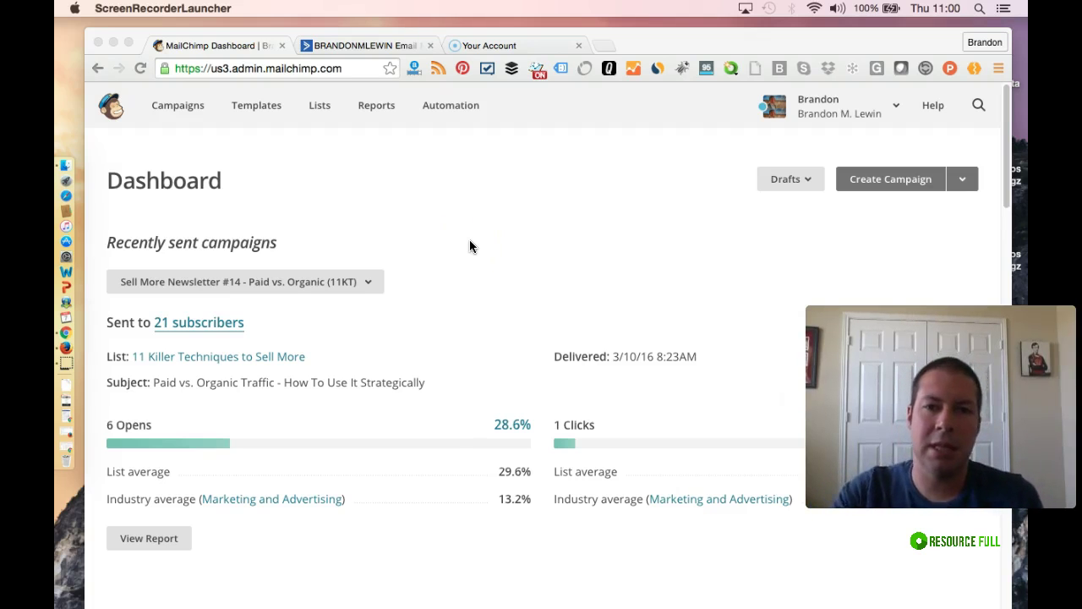
Open the overview of automation workflows and dismiss the Facebook notification.
{"action": "left_click", "coordinate": [438, 103]}
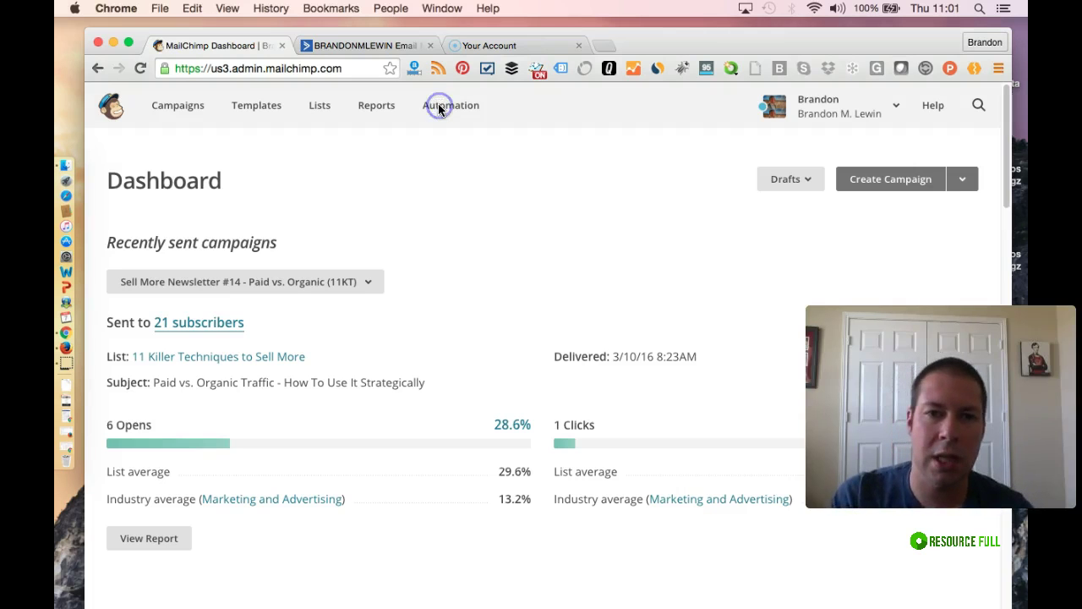
{"action": "left_click", "coordinate": [454, 110]}
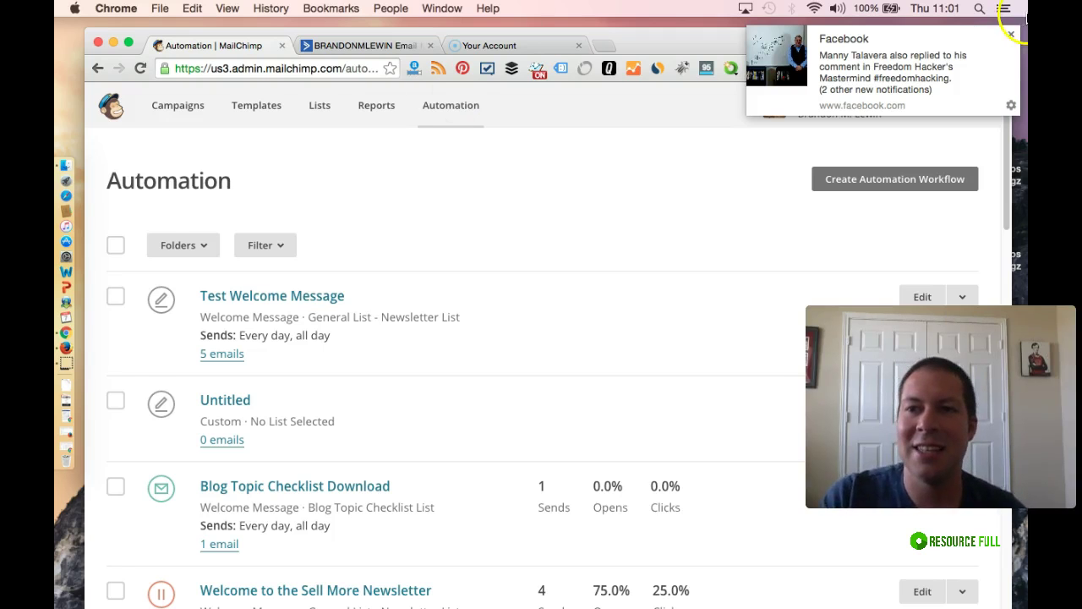
{"action": "left_click", "coordinate": [1011, 37]}
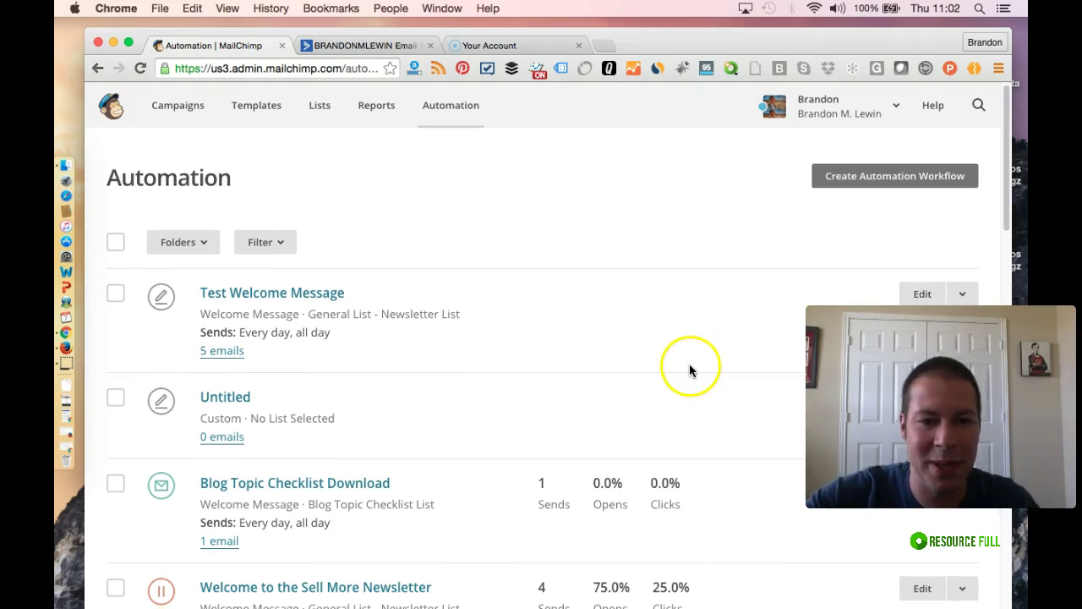
Look through the existing automation workflows, including their status and their send, open and click statistics.
{"action": "scroll", "coordinate": [689, 364], "scroll_direction": "down", "scroll_amount": 1}
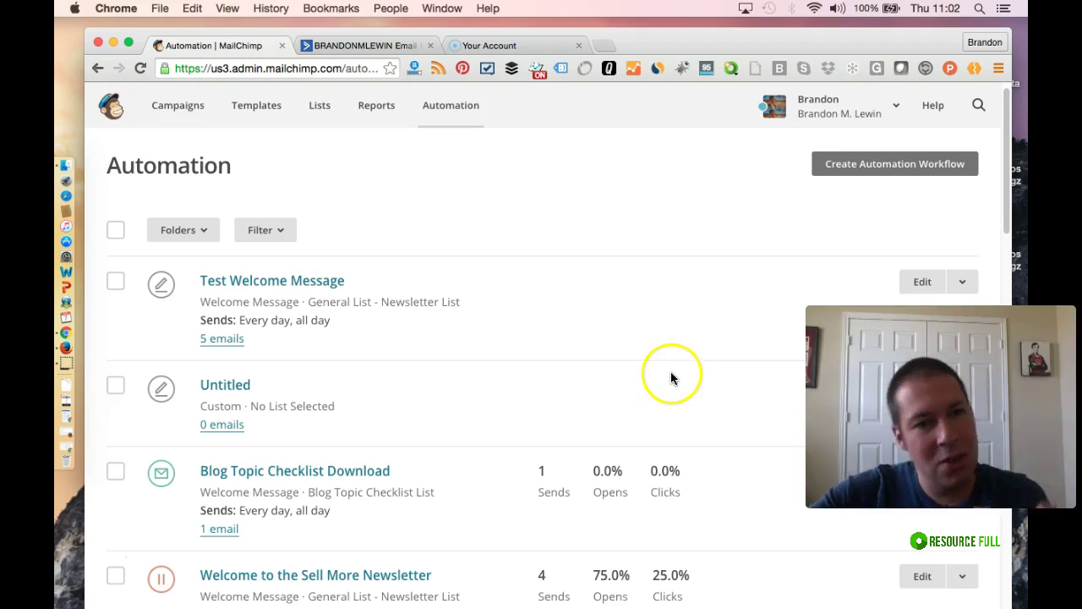
{"action": "scroll", "coordinate": [670, 372], "scroll_direction": "down", "scroll_amount": 3}
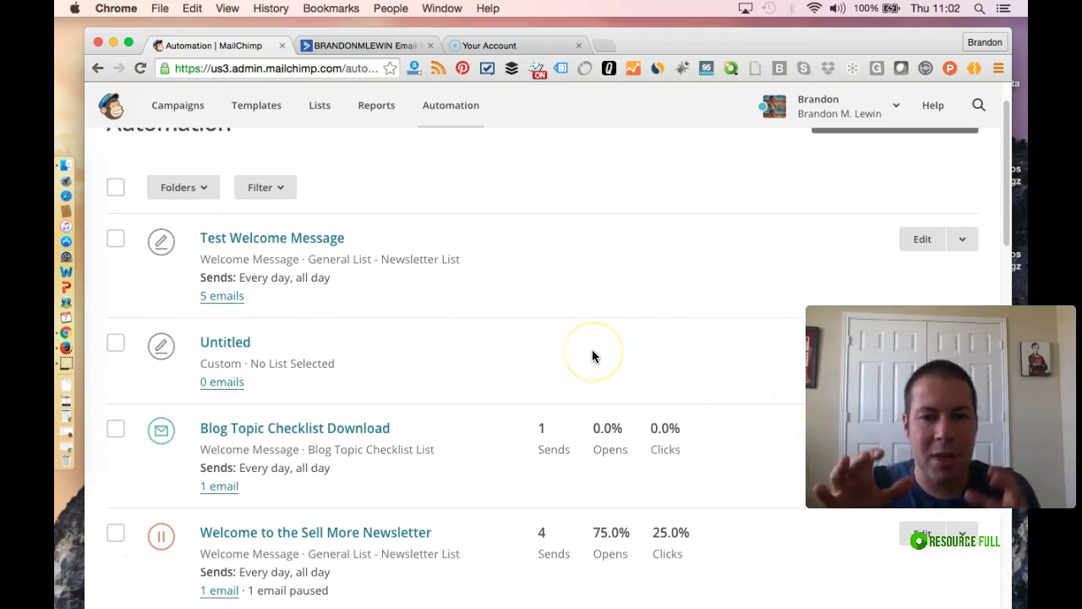
{"action": "left_click", "coordinate": [563, 336]}
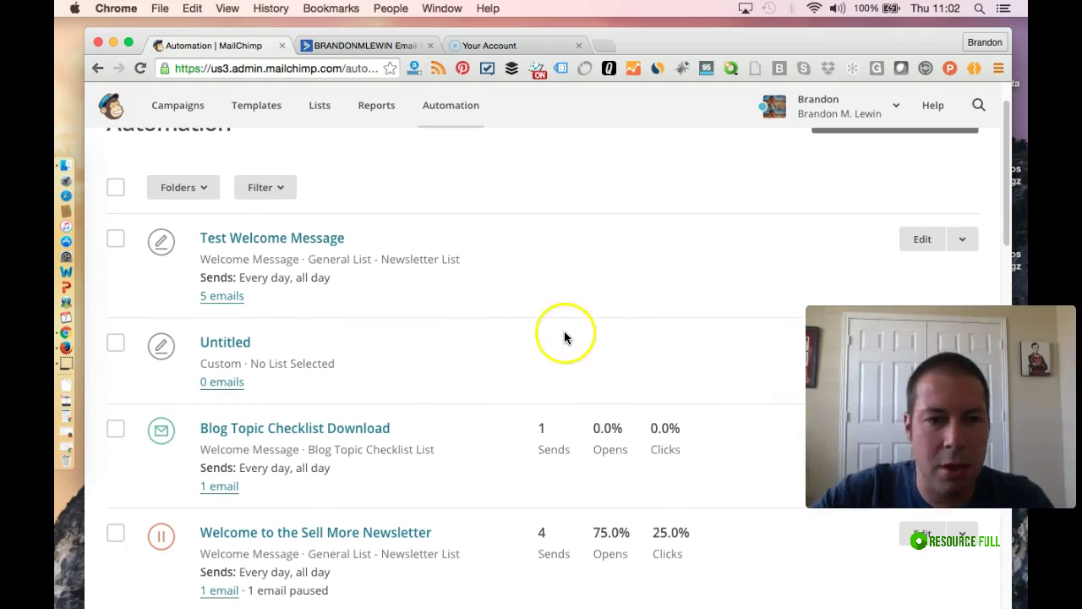
{"action": "left_click", "coordinate": [947, 599]}
{"action": "scroll", "coordinate": [508, 490], "scroll_direction": "down", "scroll_amount": 5}
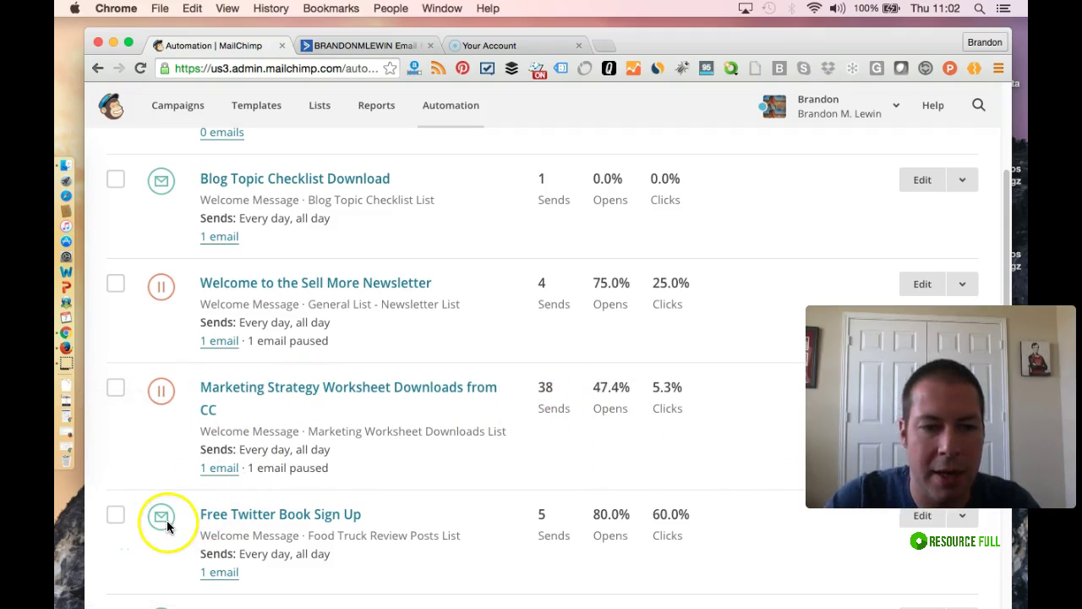
{"action": "mouse_move", "coordinate": [611, 532]}
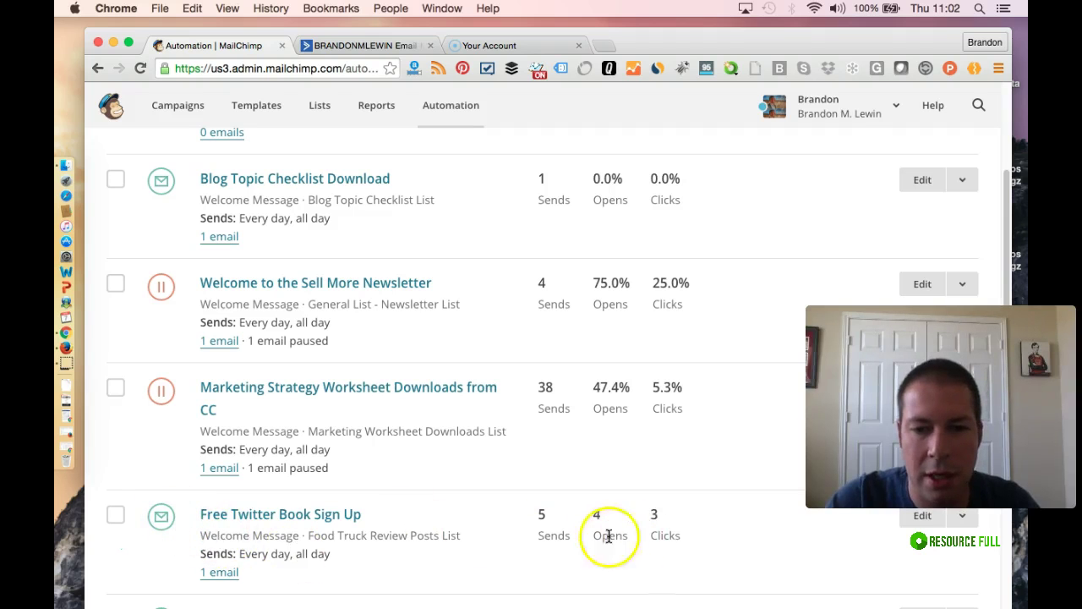
{"action": "scroll", "coordinate": [592, 572], "scroll_direction": "up", "scroll_amount": 3}
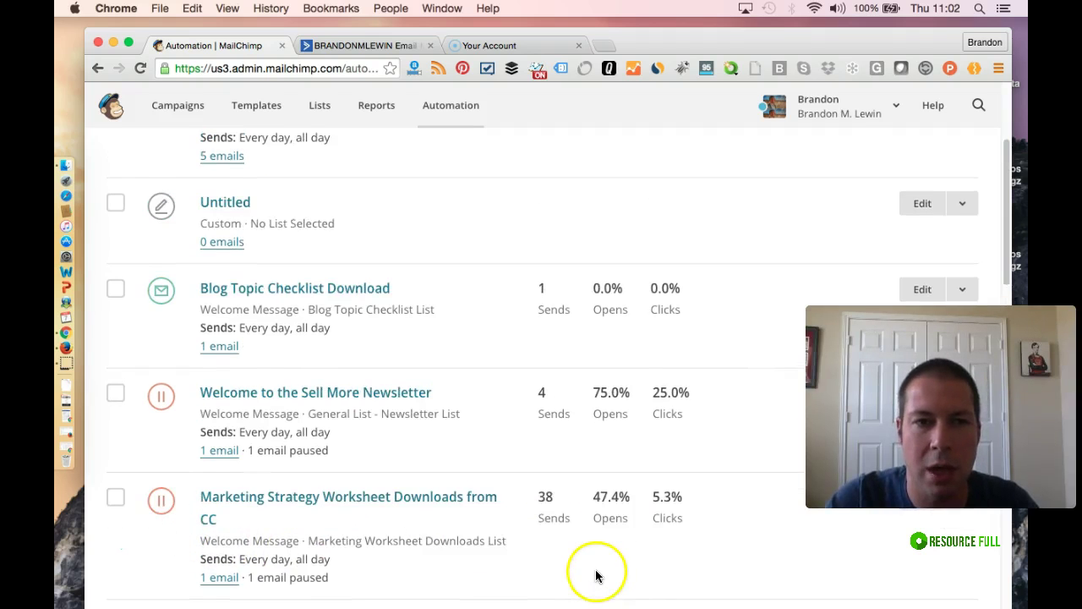
{"action": "scroll", "coordinate": [592, 558], "scroll_direction": "up", "scroll_amount": 3}
{"action": "scroll", "coordinate": [762, 220], "scroll_direction": "up", "scroll_amount": 2}
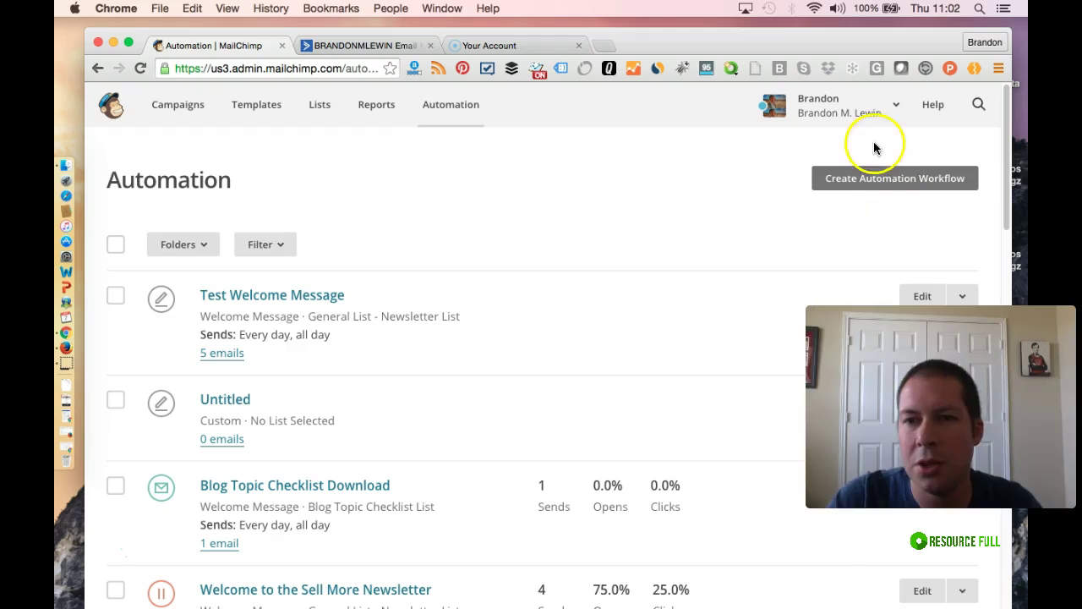
Start a new automation workflow for the list "11 Killer Techniques to Sell More".
{"action": "left_click", "coordinate": [867, 179]}
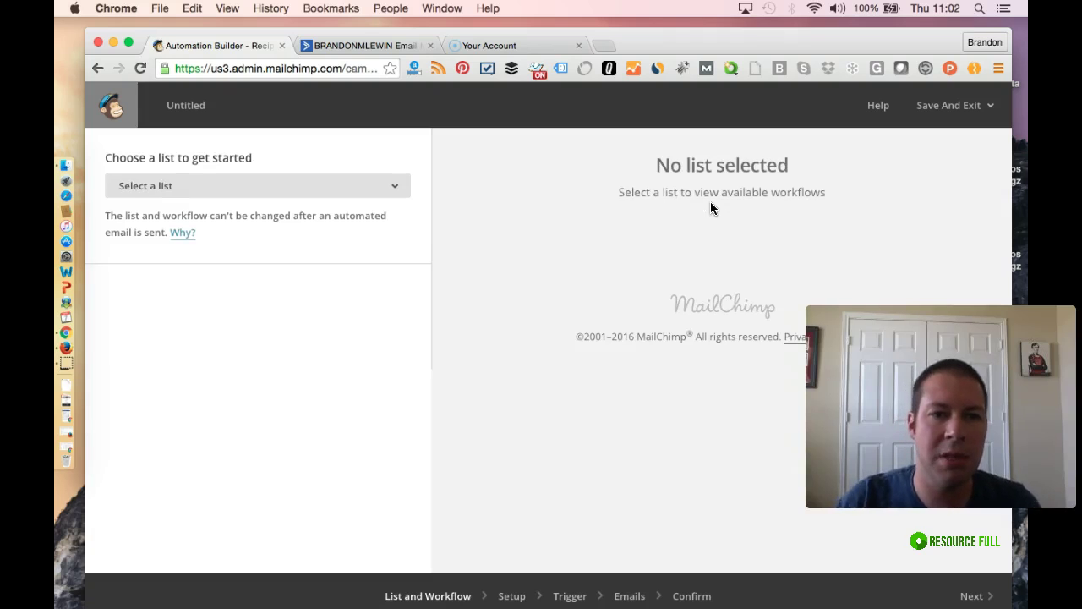
{"action": "left_click", "coordinate": [283, 185]}
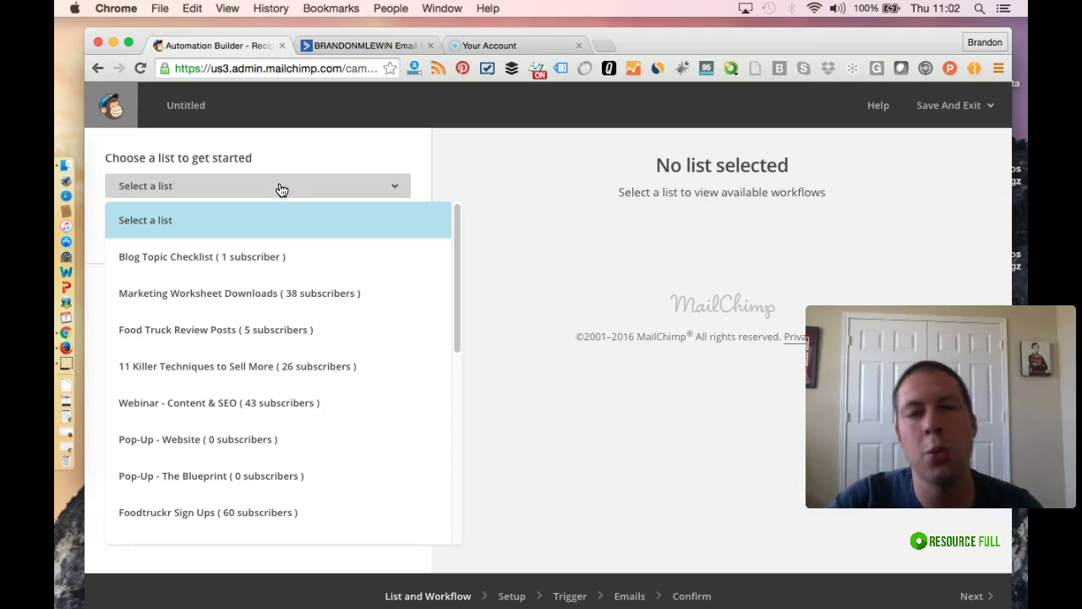
{"action": "left_click", "coordinate": [281, 187]}
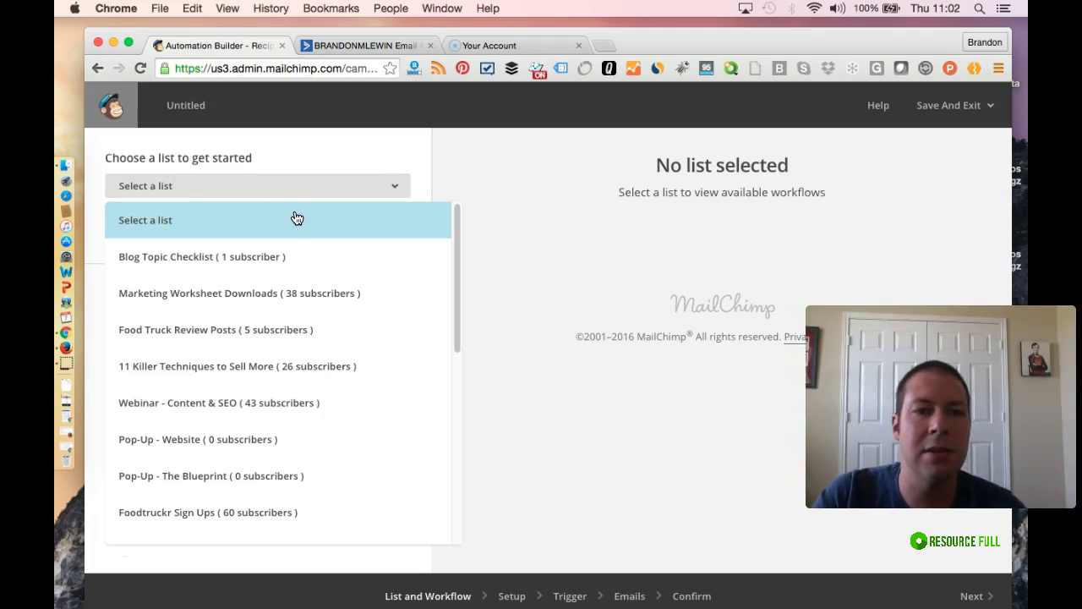
{"action": "left_click", "coordinate": [290, 258]}
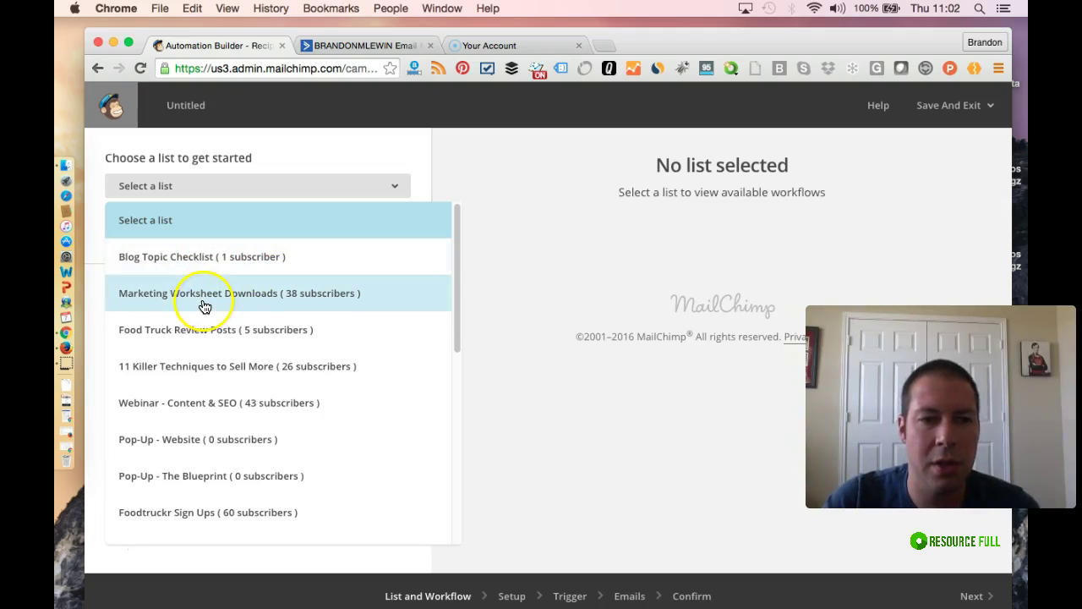
{"action": "left_click", "coordinate": [228, 377]}
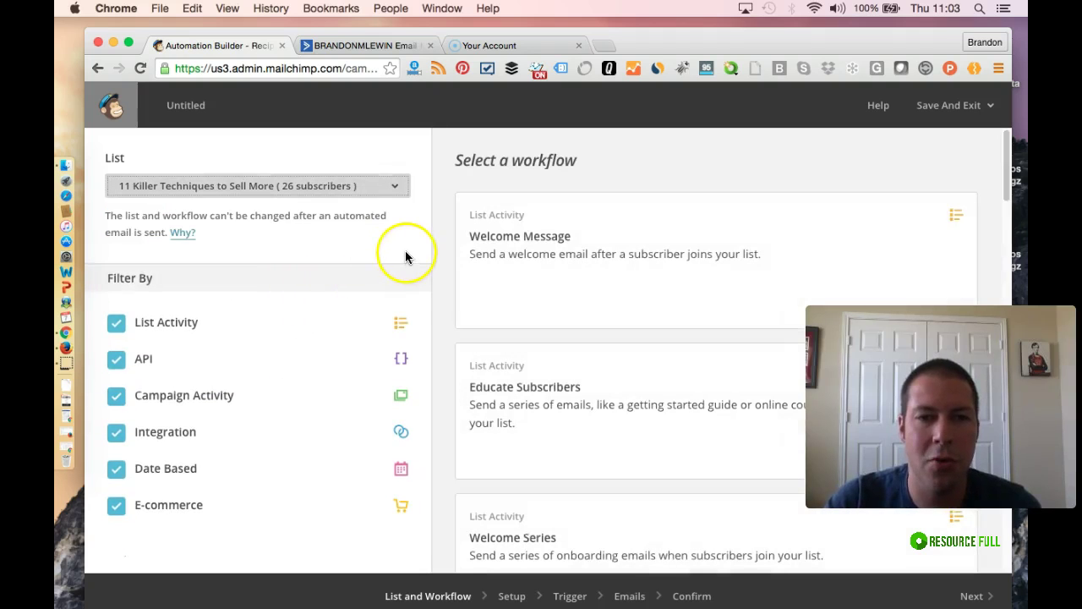
Switch the E-commerce workflow filter off and back on.
{"action": "scroll", "coordinate": [407, 279], "scroll_direction": "down", "scroll_amount": 1}
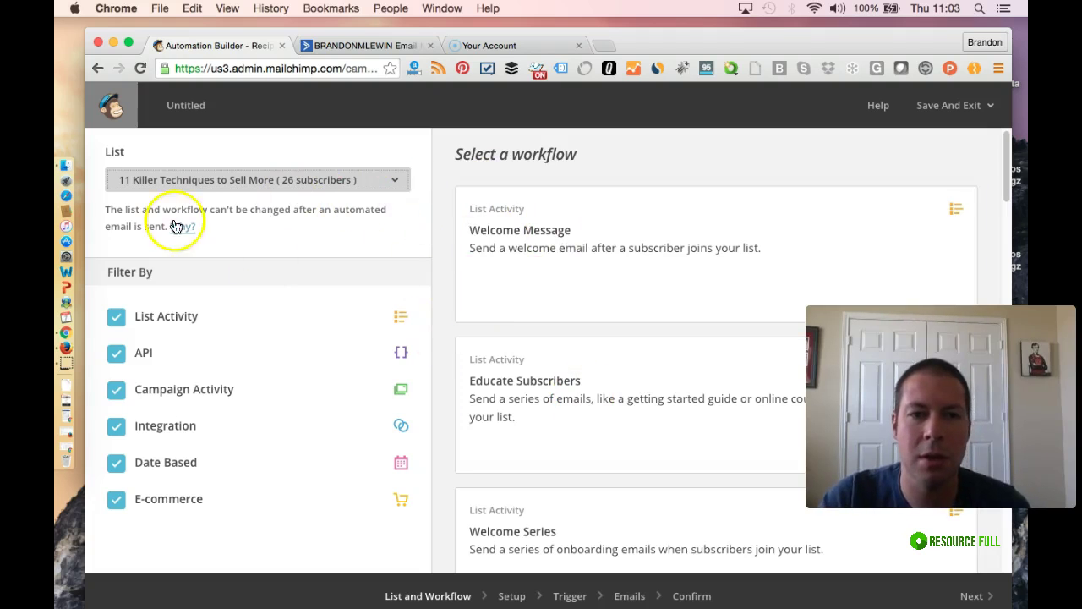
{"action": "scroll", "coordinate": [583, 308], "scroll_direction": "down", "scroll_amount": 3}
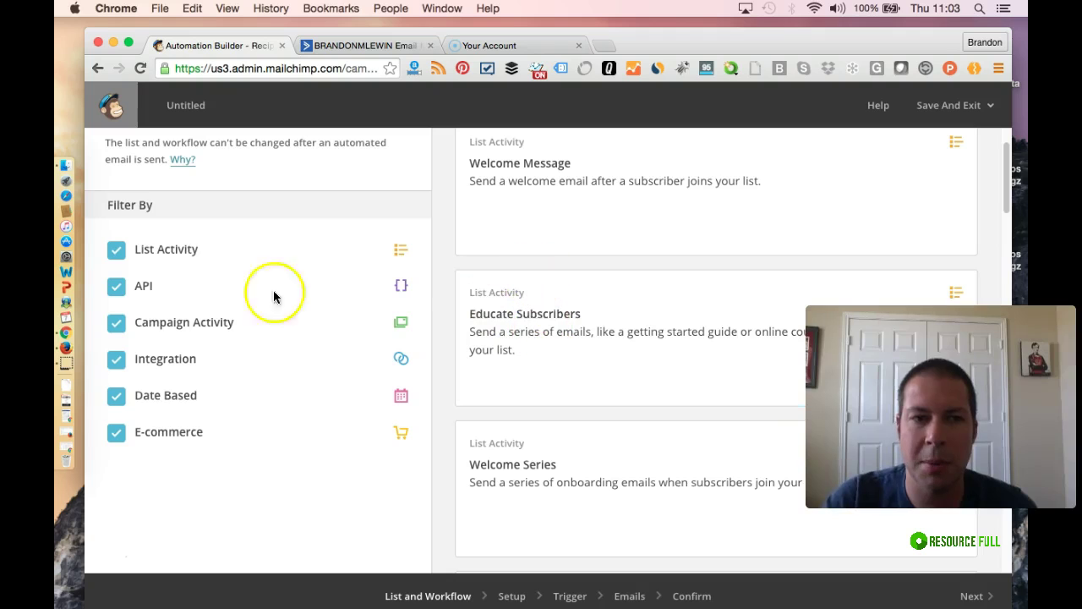
{"action": "left_click", "coordinate": [121, 434]}
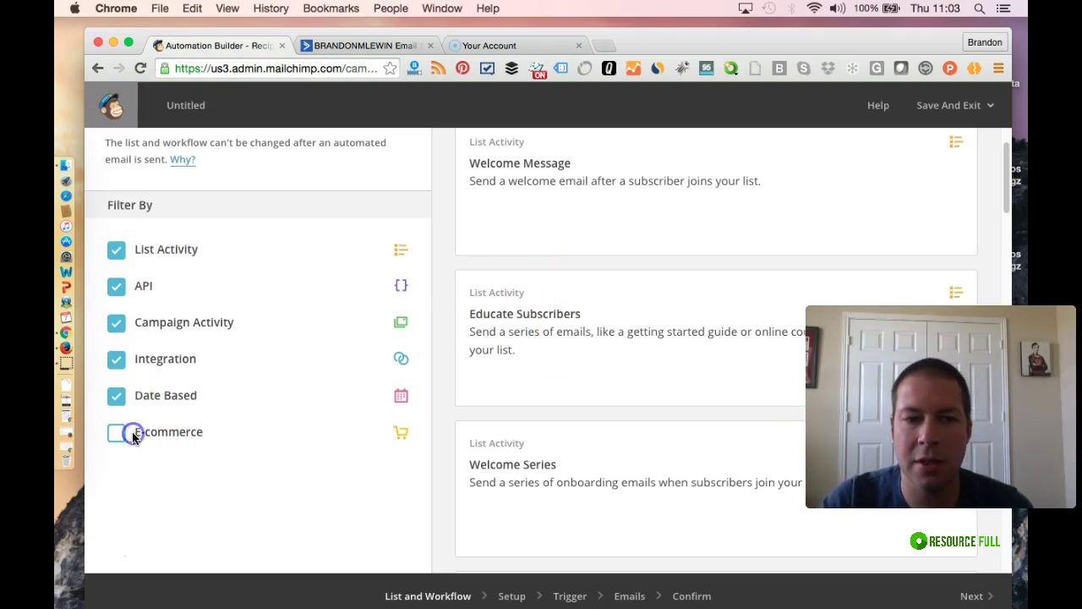
{"action": "left_click", "coordinate": [119, 435]}
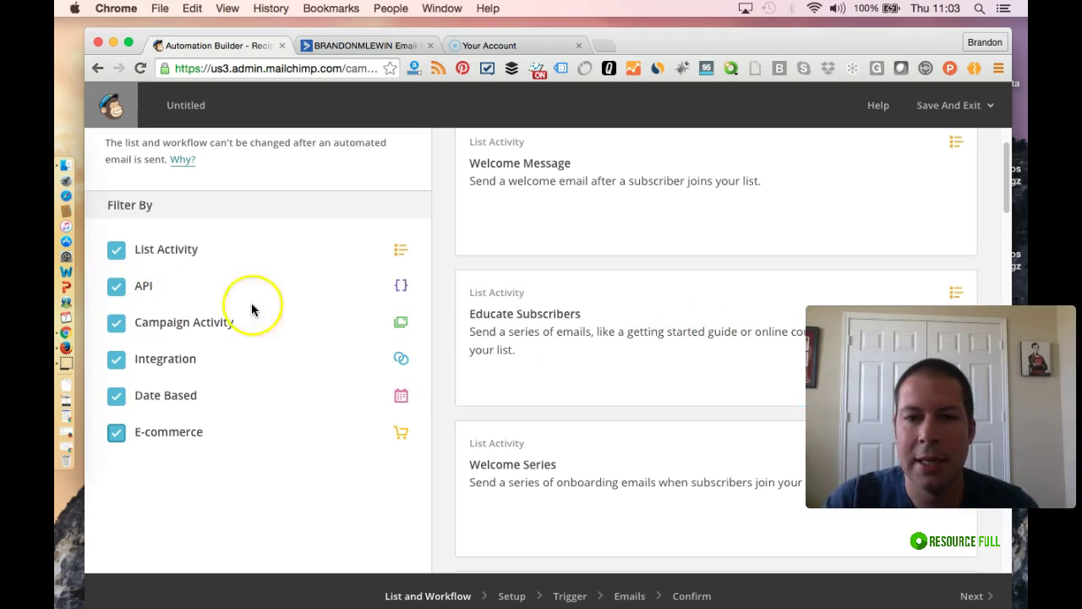
Examine the available workflow types, including Welcome Message, Educate Subscribers, Welcome Series, API 3.0, Custom and Website Activity.
{"action": "scroll", "coordinate": [495, 278], "scroll_direction": "up", "scroll_amount": 2}
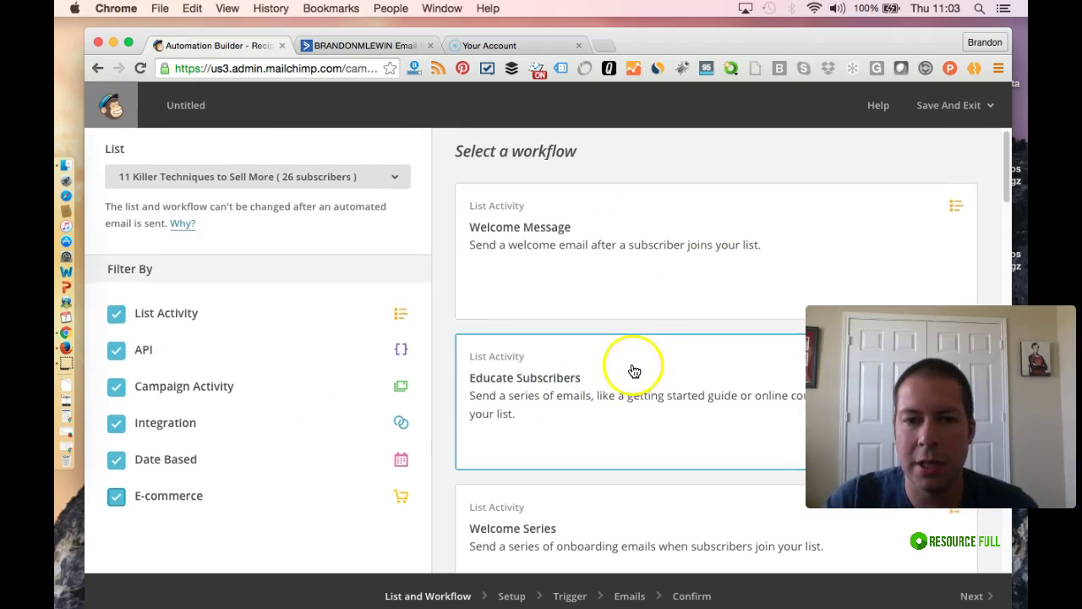
{"action": "scroll", "coordinate": [626, 355], "scroll_direction": "down", "scroll_amount": 1}
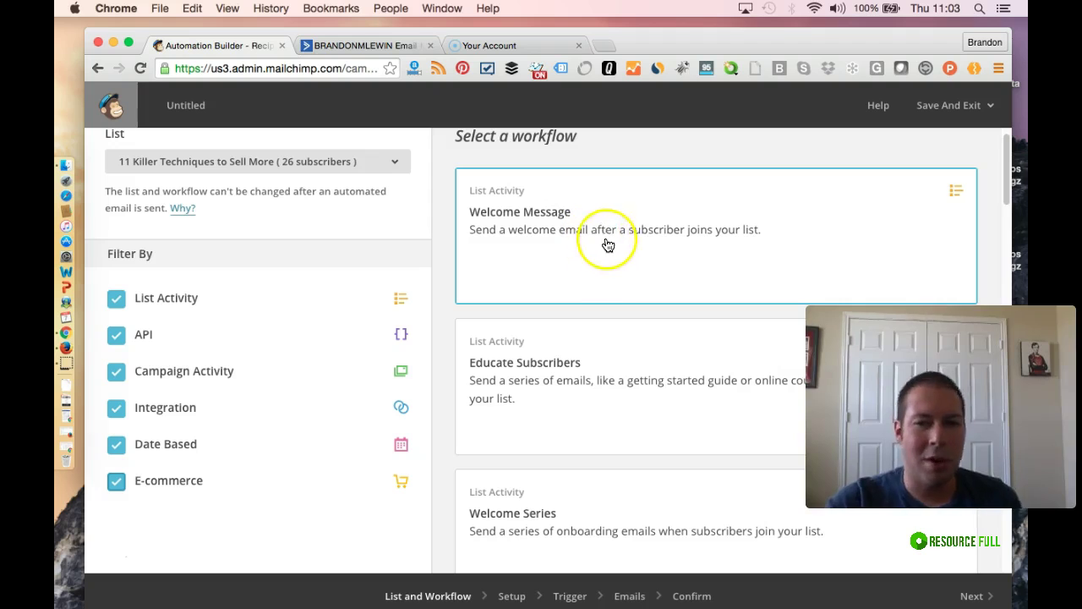
{"action": "scroll", "coordinate": [622, 272], "scroll_direction": "down", "scroll_amount": 1}
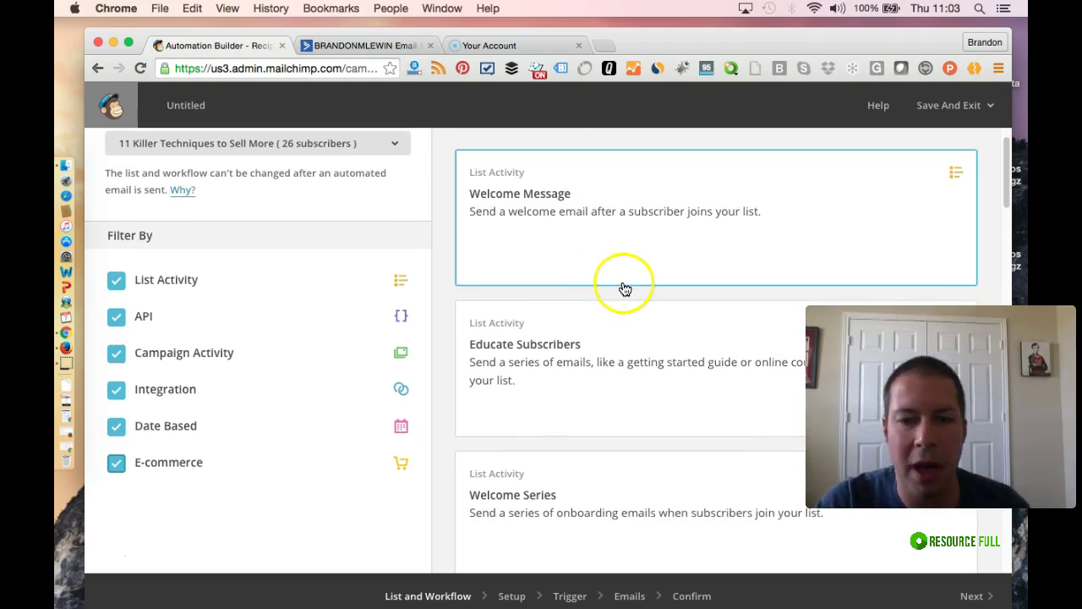
{"action": "scroll", "coordinate": [613, 330], "scroll_direction": "down", "scroll_amount": 1}
{"action": "scroll", "coordinate": [602, 372], "scroll_direction": "down", "scroll_amount": 12}
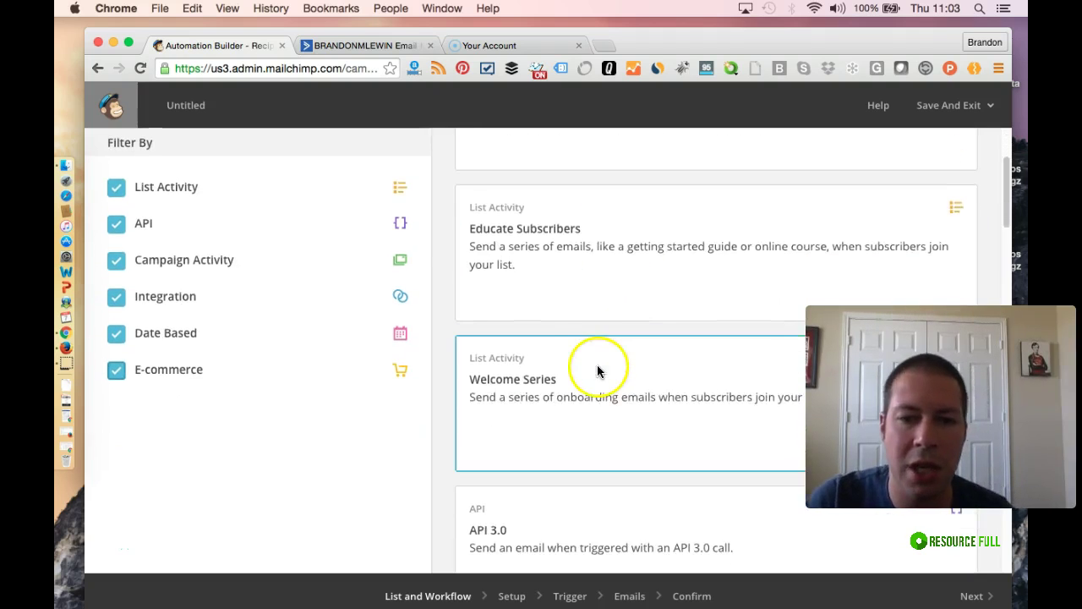
{"action": "scroll", "coordinate": [599, 386], "scroll_direction": "down", "scroll_amount": 4}
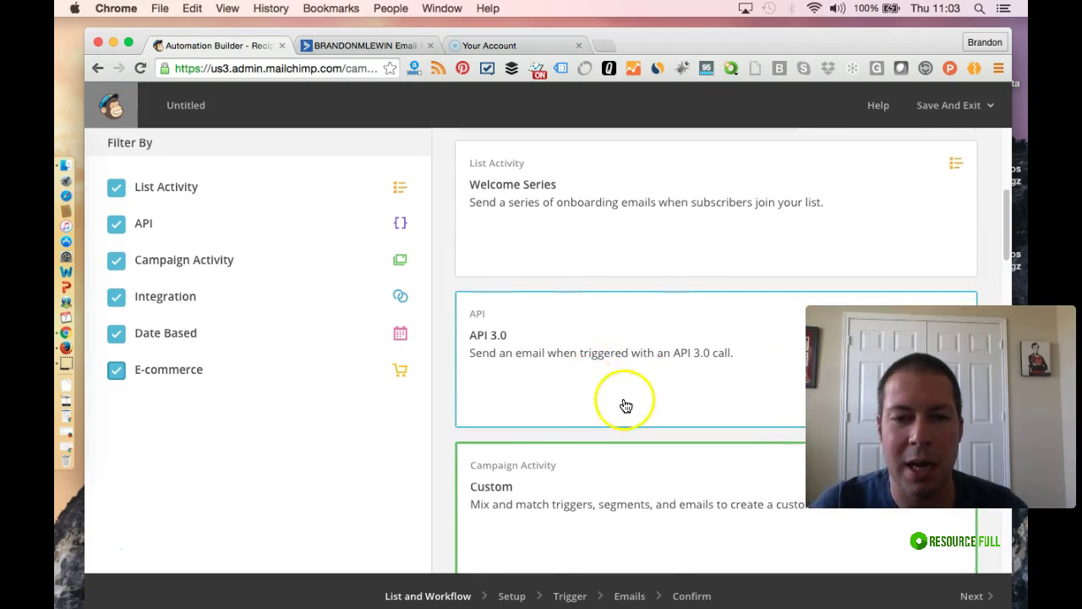
{"action": "scroll", "coordinate": [621, 406], "scroll_direction": "down", "scroll_amount": 3}
{"action": "scroll", "coordinate": [587, 457], "scroll_direction": "down", "scroll_amount": 7}
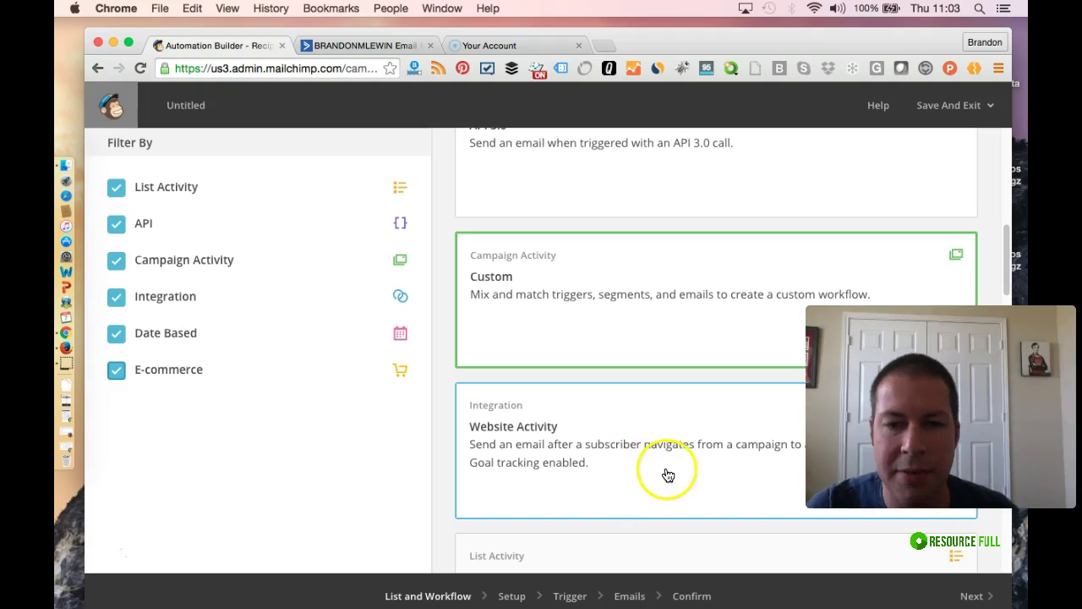
{"action": "scroll", "coordinate": [659, 467], "scroll_direction": "up", "scroll_amount": 1}
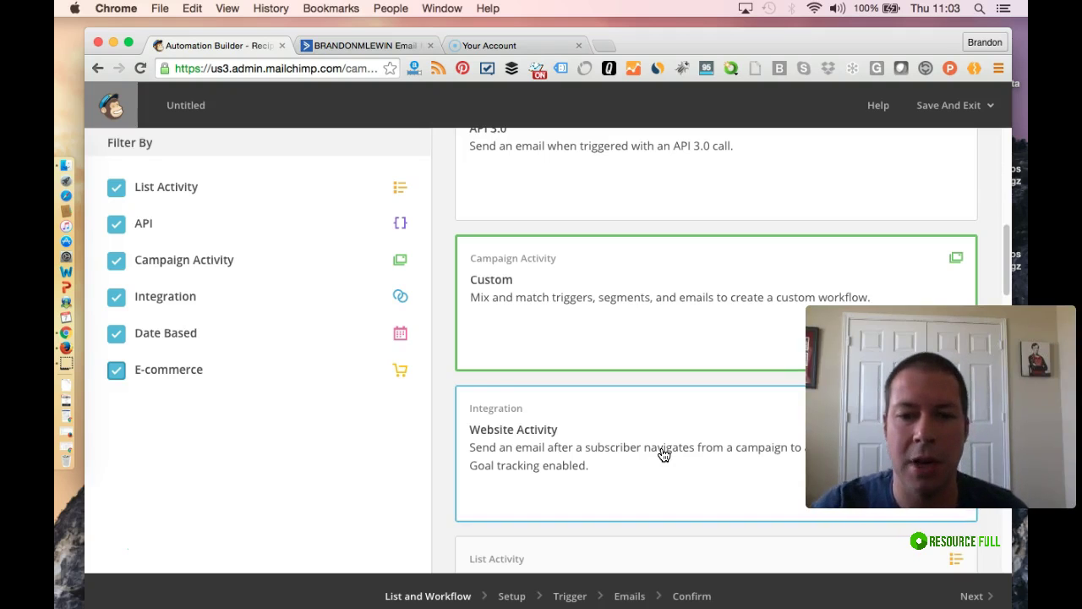
{"action": "scroll", "coordinate": [663, 453], "scroll_direction": "up", "scroll_amount": 5}
{"action": "scroll", "coordinate": [659, 451], "scroll_direction": "up", "scroll_amount": 3}
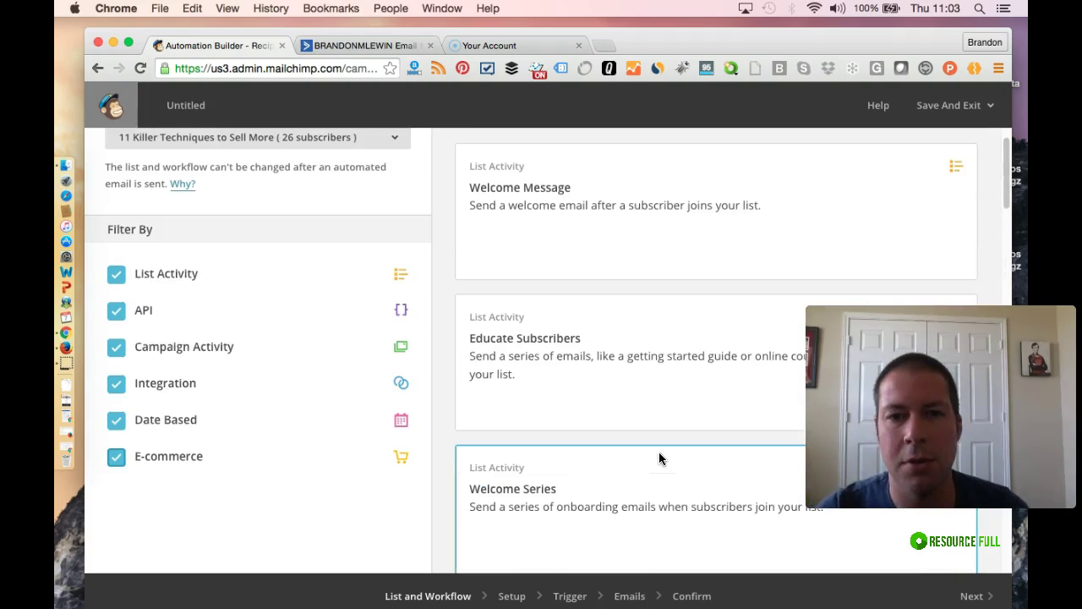
Choose the Welcome Message workflow, which sends an email after a subscriber joins the list.
{"action": "left_click", "coordinate": [639, 378]}
{"action": "left_click", "coordinate": [701, 246]}
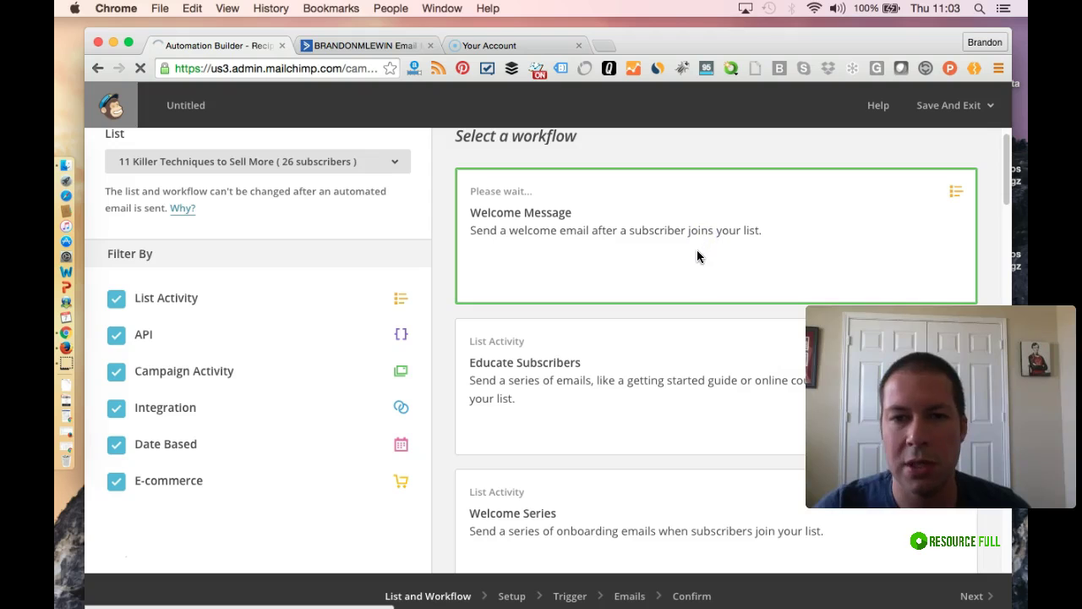
{"action": "left_click", "coordinate": [653, 285]}
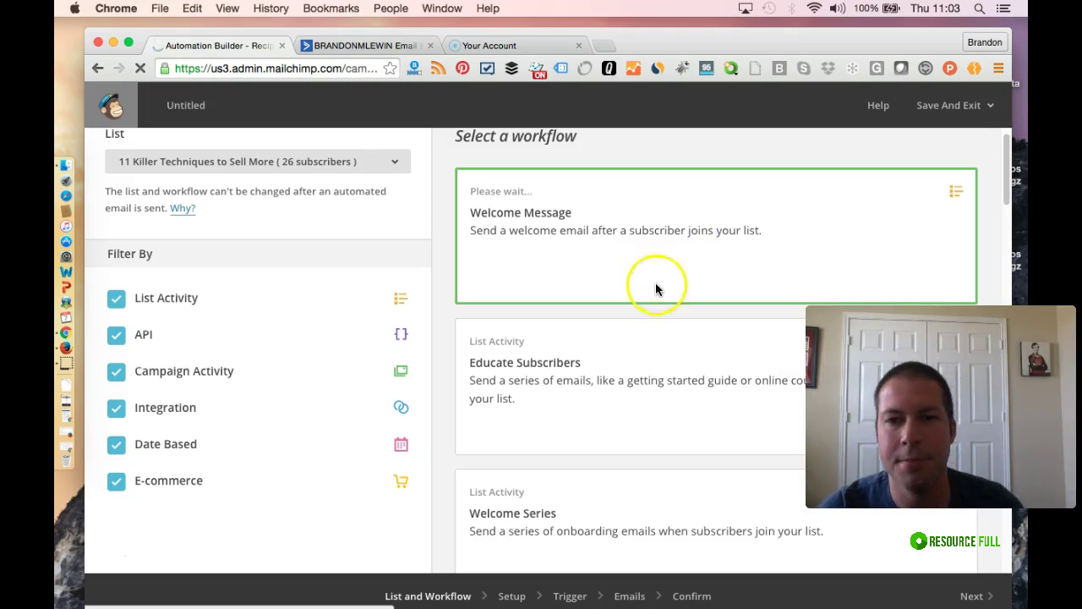
{"action": "left_click", "coordinate": [732, 293]}
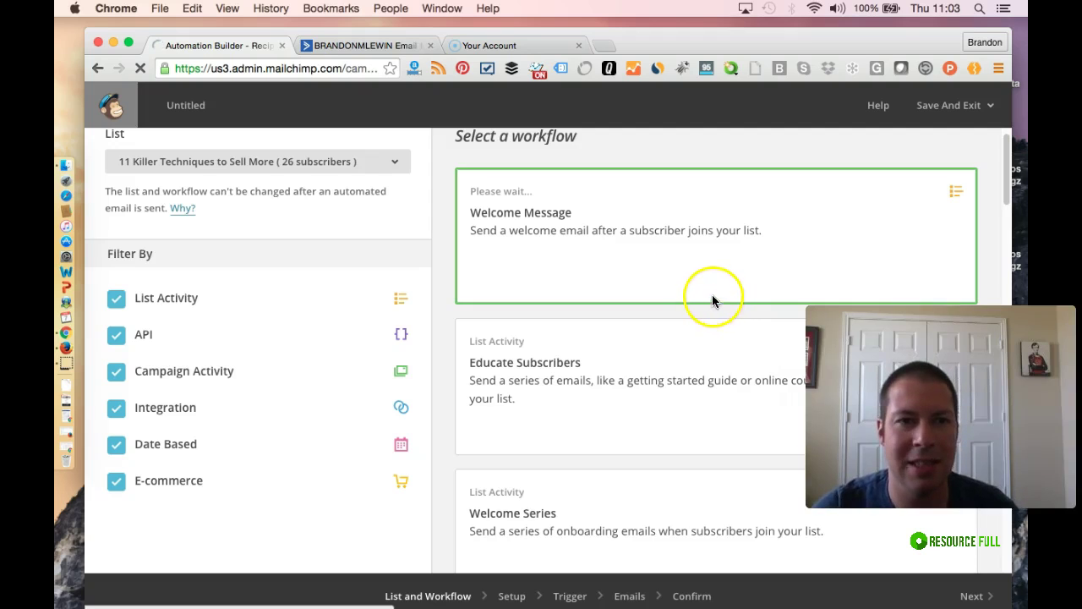
{"action": "left_click", "coordinate": [717, 281]}
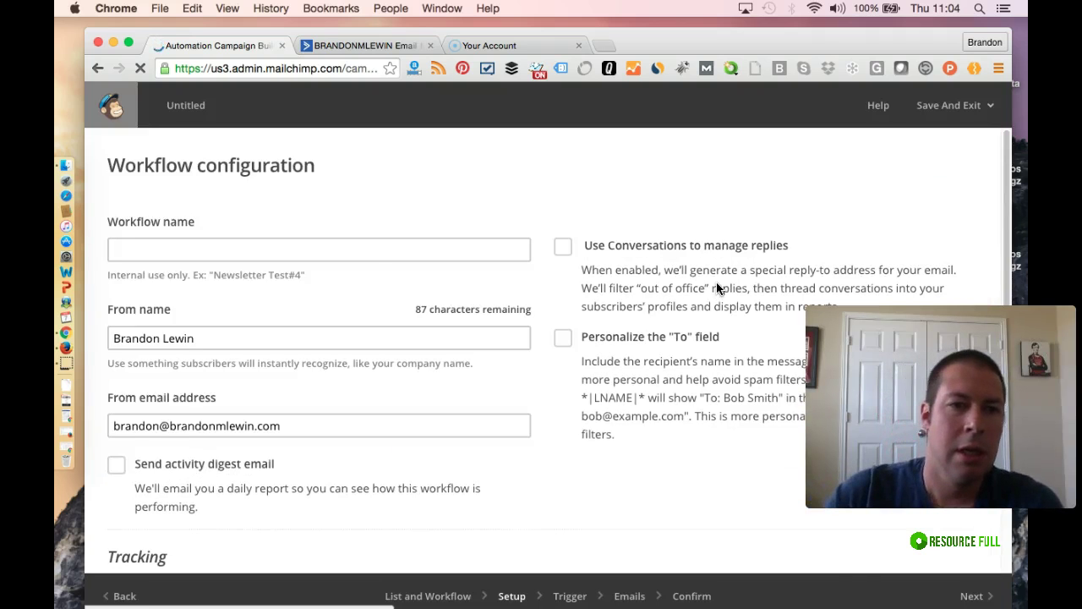
Name the workflow "Download Opt-In Series" and enable the activity digest email.
{"action": "left_click", "coordinate": [338, 251]}
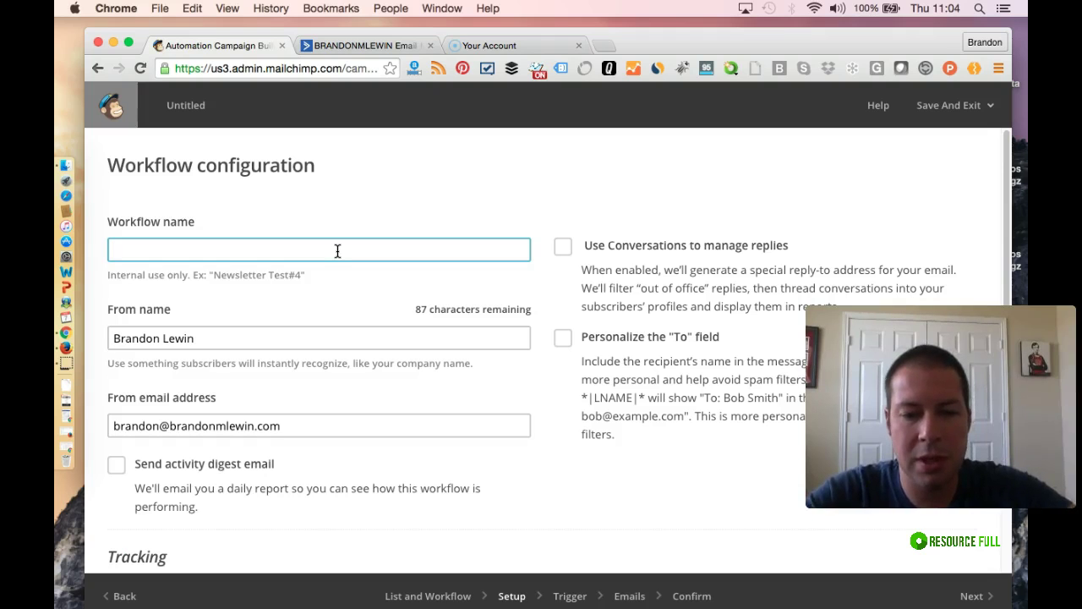
{"action": "type", "text": "Download Opt-In Series"}
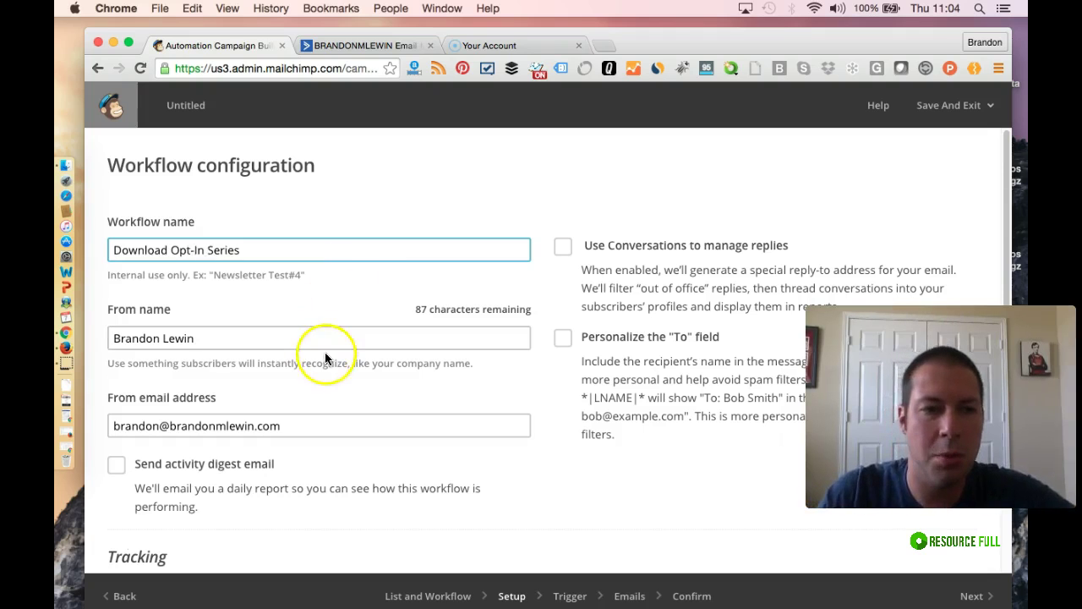
{"action": "scroll", "coordinate": [317, 364], "scroll_direction": "down", "scroll_amount": 2}
{"action": "left_click", "coordinate": [186, 378]}
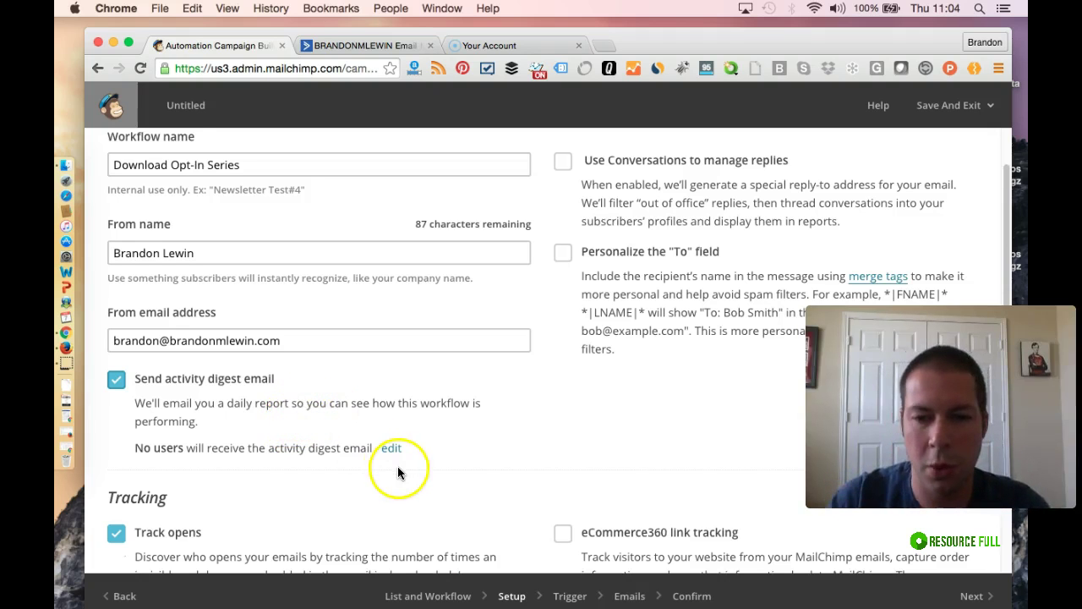
{"action": "scroll", "coordinate": [403, 474], "scroll_direction": "down", "scroll_amount": 4}
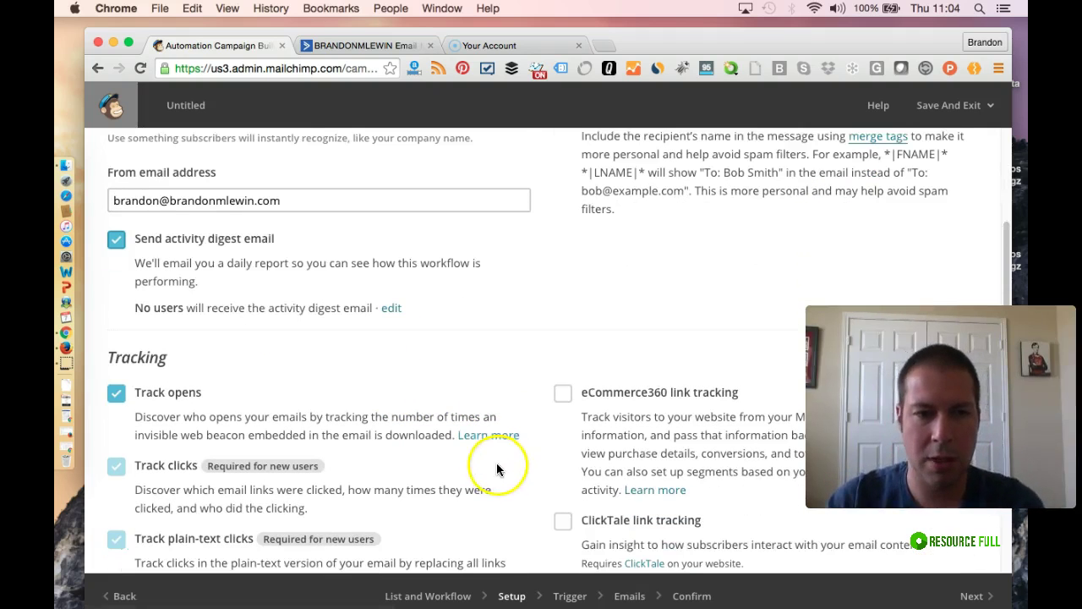
Enable Google Analytics link tracking for the workflow, leaving the other tracking options as they are, and continue to the trigger configuration.
{"action": "scroll", "coordinate": [482, 411], "scroll_direction": "down", "scroll_amount": 1}
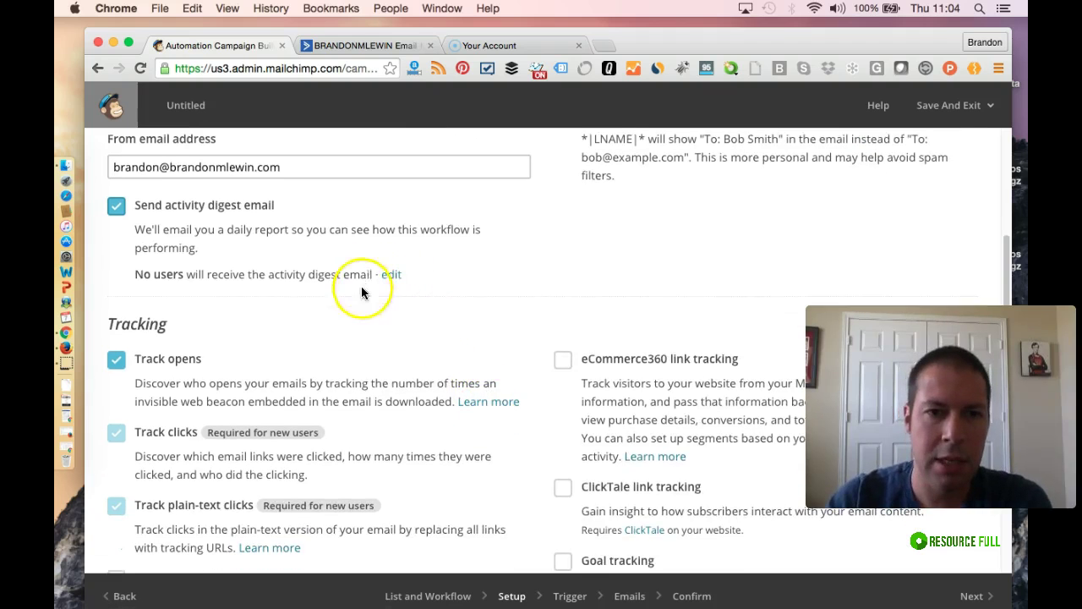
{"action": "scroll", "coordinate": [456, 337], "scroll_direction": "down", "scroll_amount": 2}
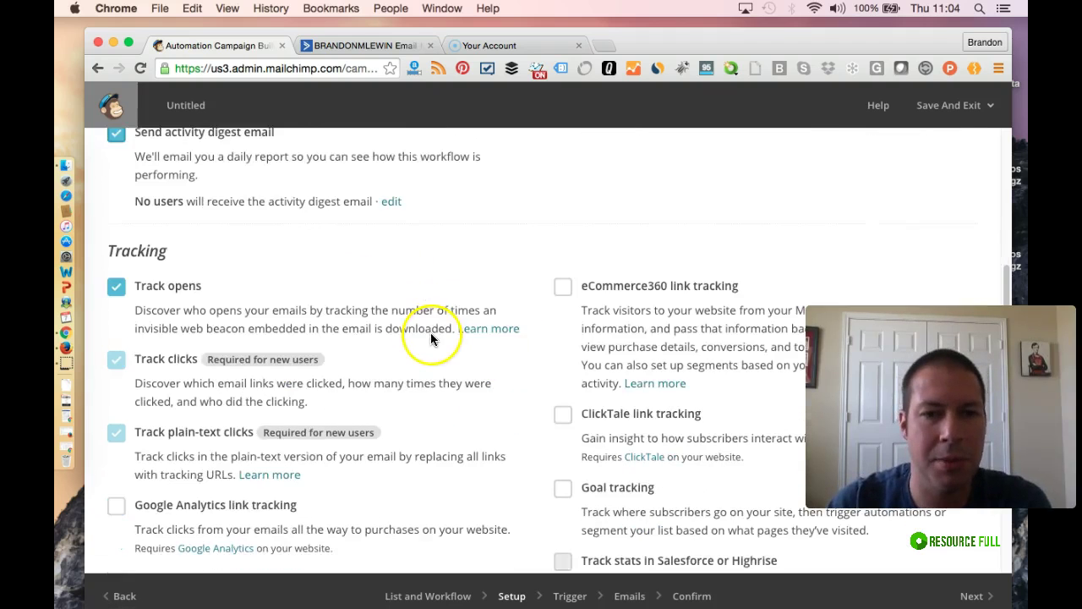
{"action": "scroll", "coordinate": [508, 372], "scroll_direction": "down", "scroll_amount": 2}
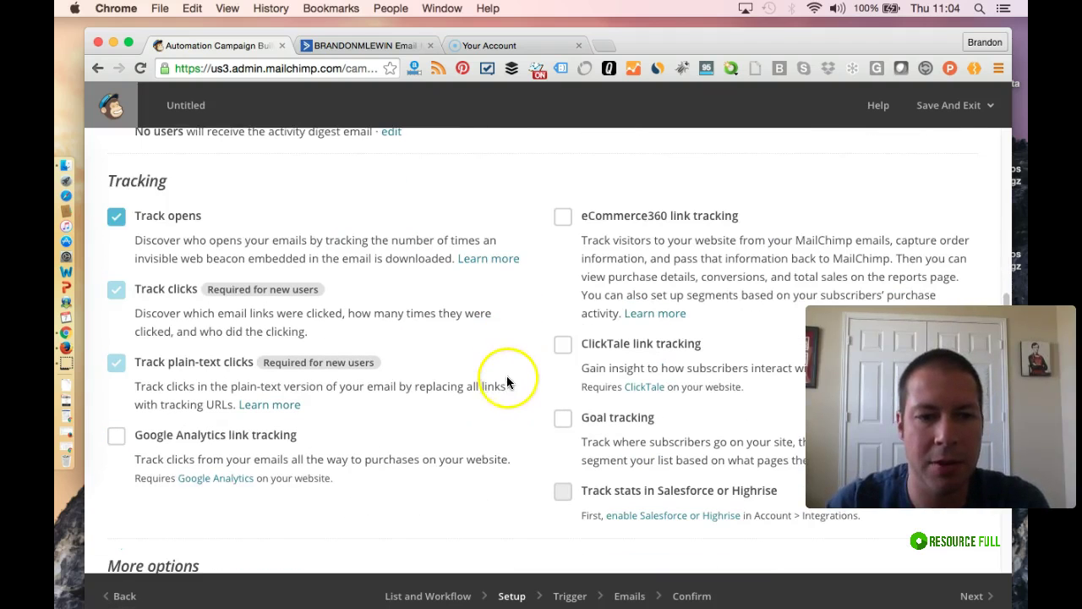
{"action": "left_click", "coordinate": [116, 436]}
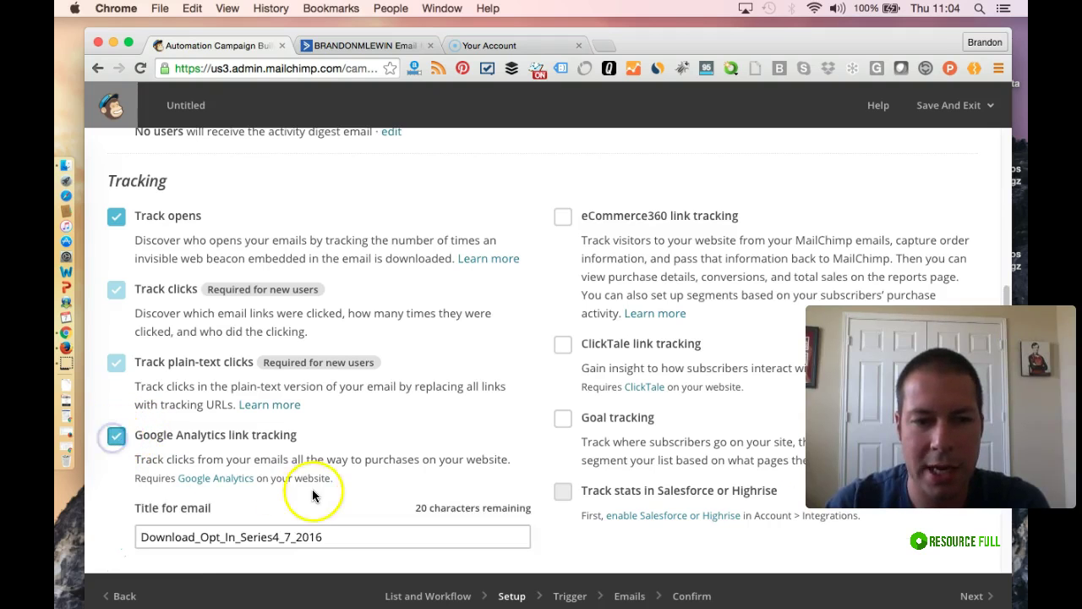
{"action": "scroll", "coordinate": [313, 495], "scroll_direction": "down", "scroll_amount": 2}
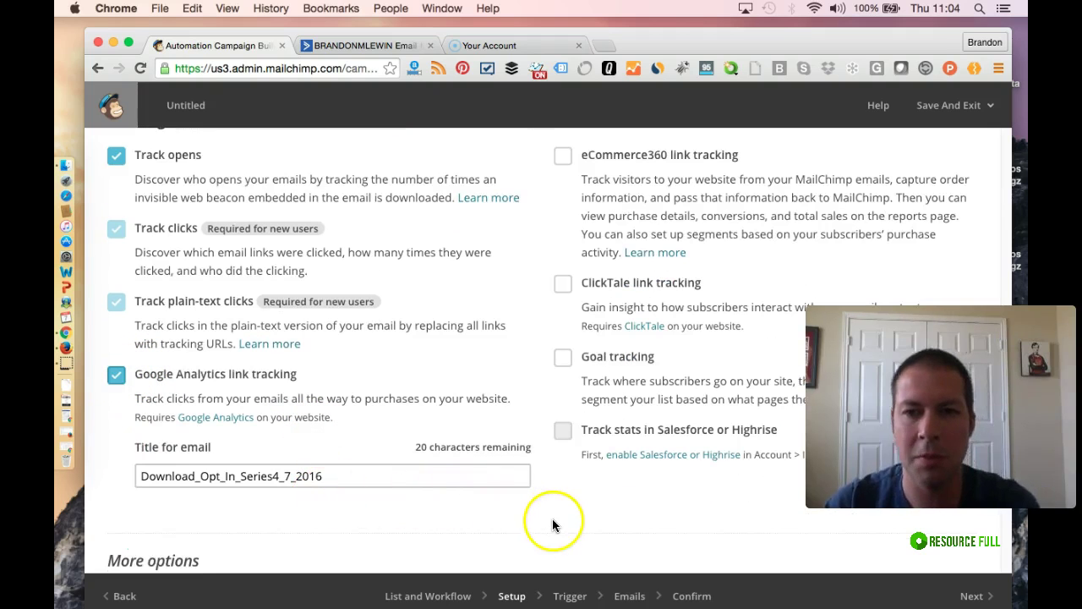
{"action": "scroll", "coordinate": [528, 528], "scroll_direction": "down", "scroll_amount": 5}
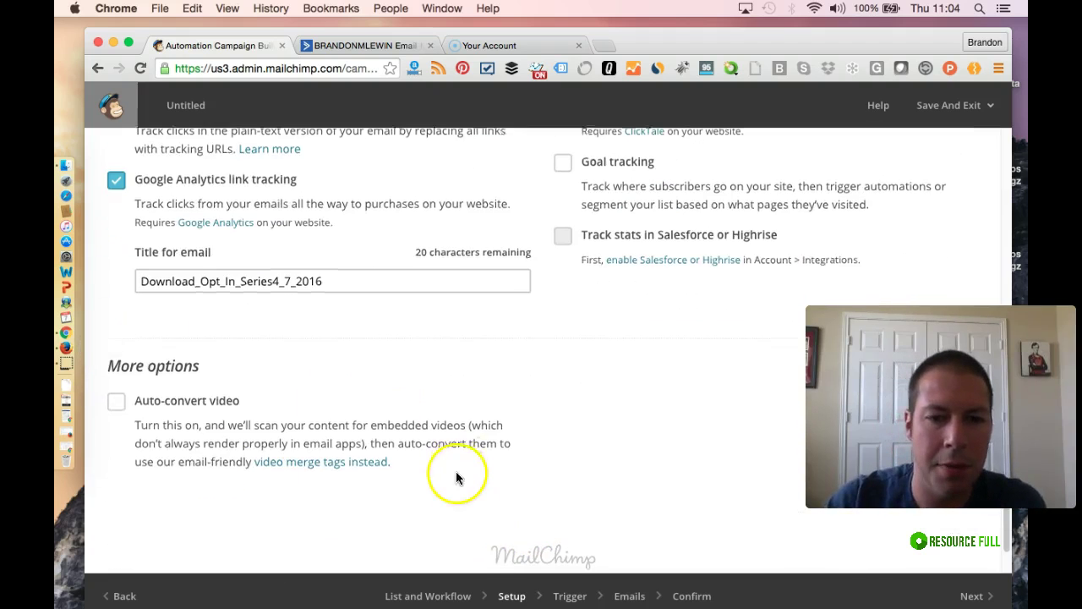
{"action": "scroll", "coordinate": [456, 478], "scroll_direction": "down", "scroll_amount": 1}
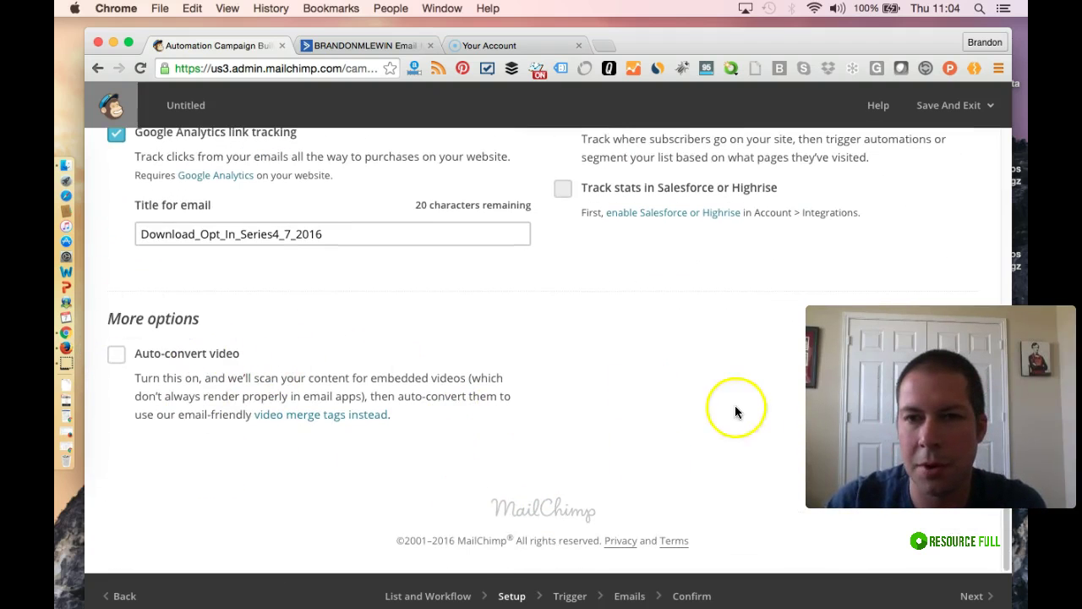
{"action": "scroll", "coordinate": [736, 412], "scroll_direction": "up", "scroll_amount": 15}
{"action": "scroll", "coordinate": [489, 279], "scroll_direction": "down", "scroll_amount": 15}
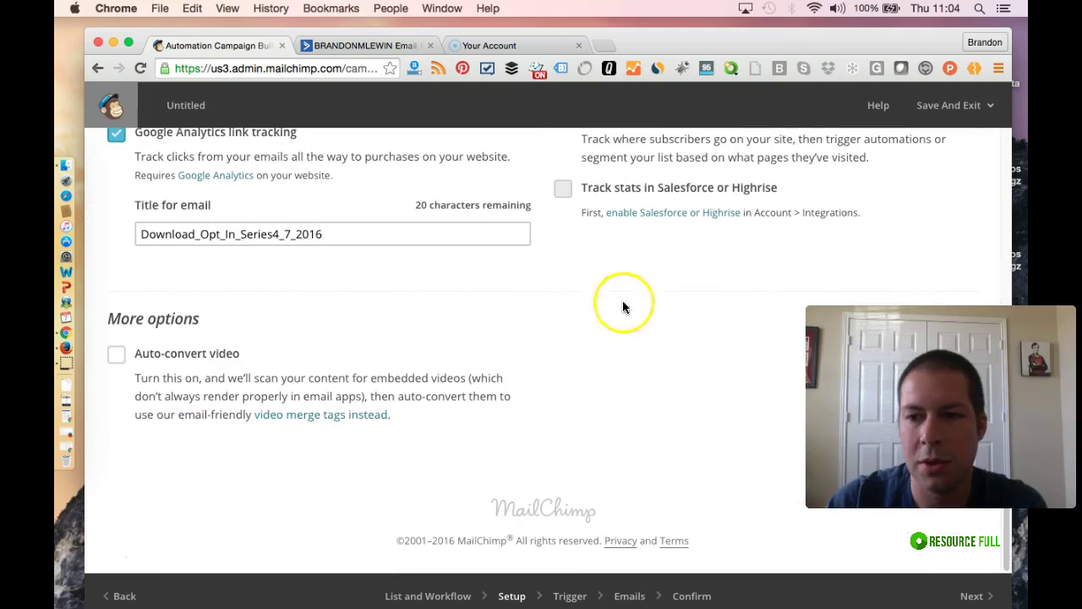
{"action": "left_click", "coordinate": [971, 597]}
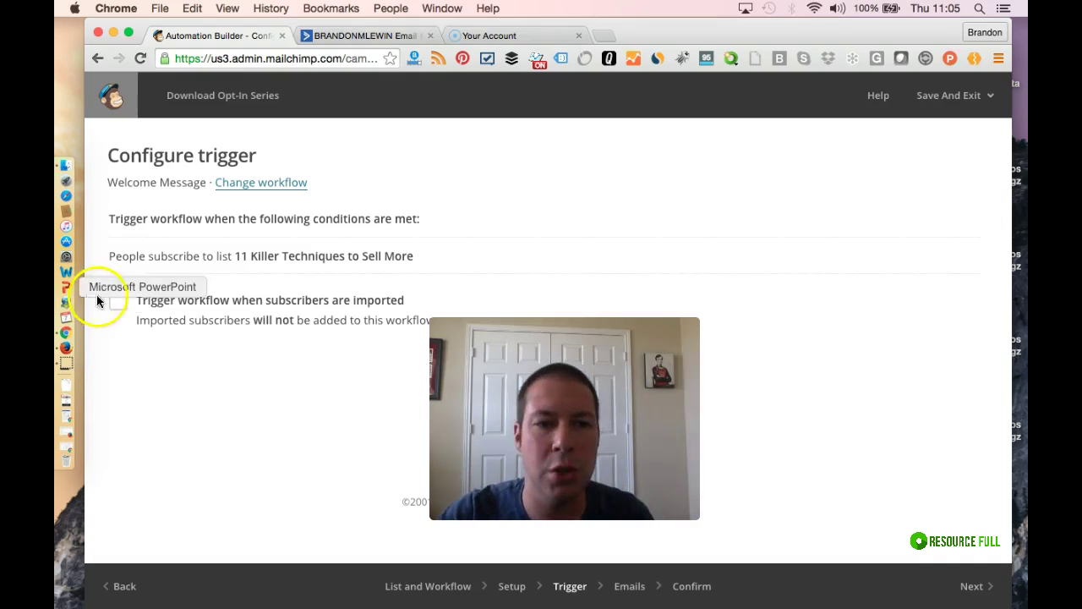
Set the workflow to trigger when subscribers are imported as well, and continue to the workflow's emails.
{"action": "left_click", "coordinate": [120, 302]}
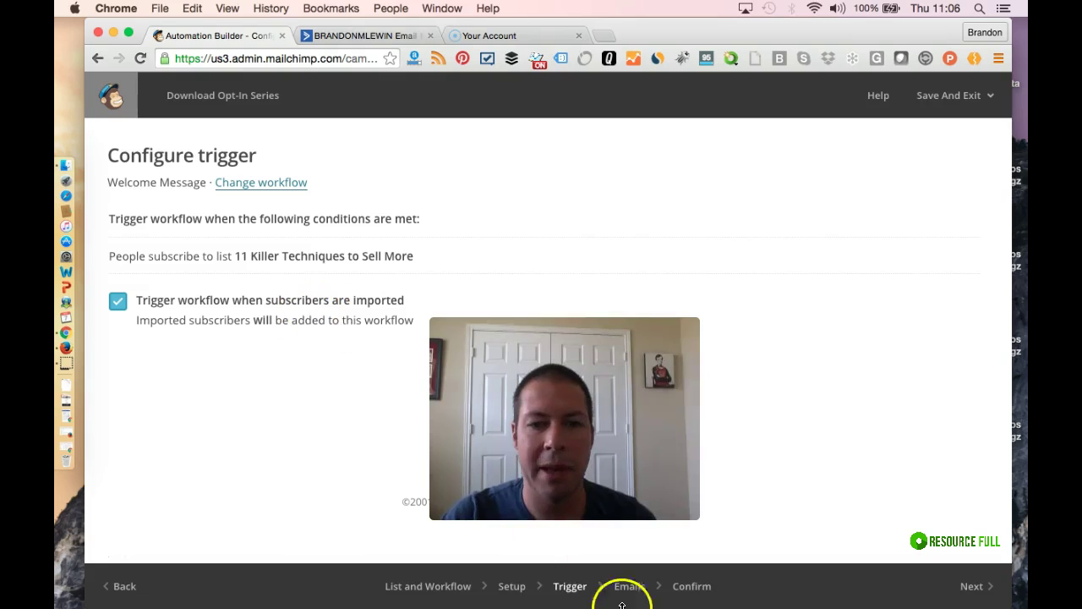
{"action": "left_click", "coordinate": [974, 586]}
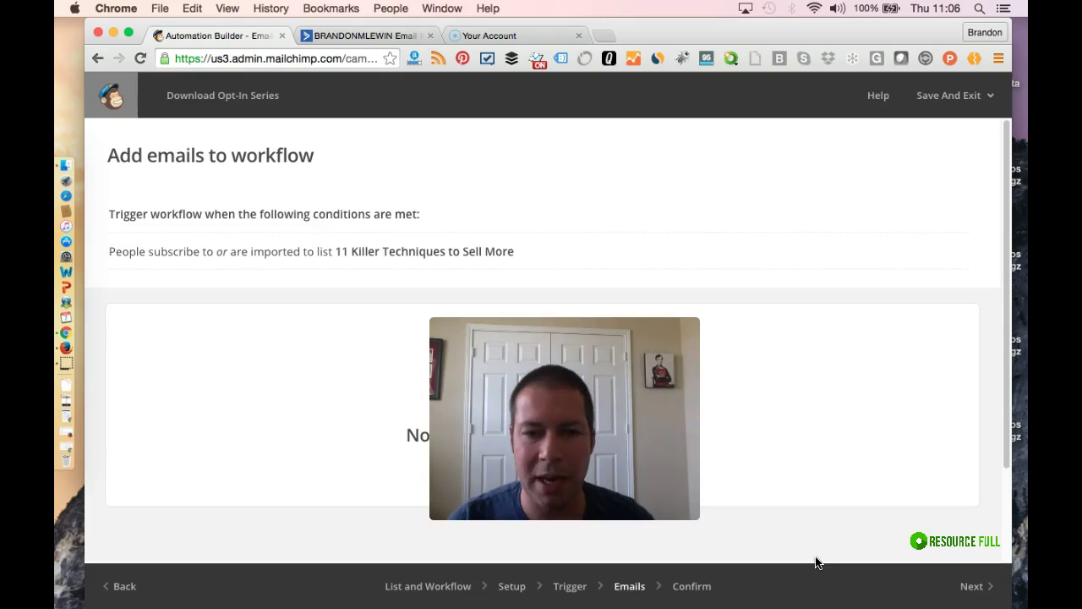
Add five emails to the workflow.
{"action": "left_click_drag", "start_coordinate": [642, 474], "coordinate": [957, 474]}
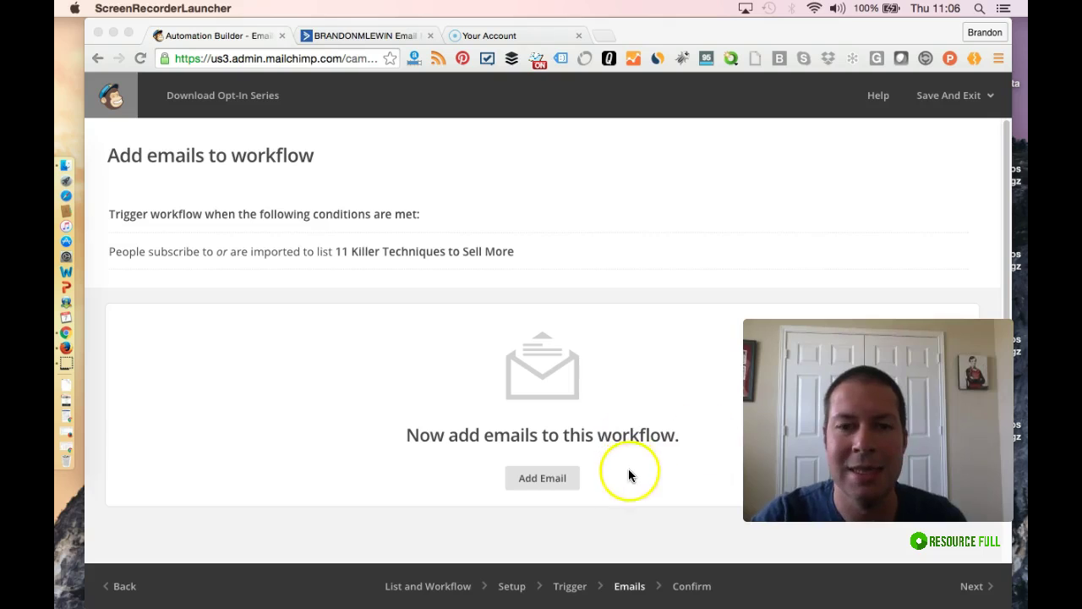
{"action": "left_click", "coordinate": [548, 484]}
{"action": "left_click", "coordinate": [545, 478]}
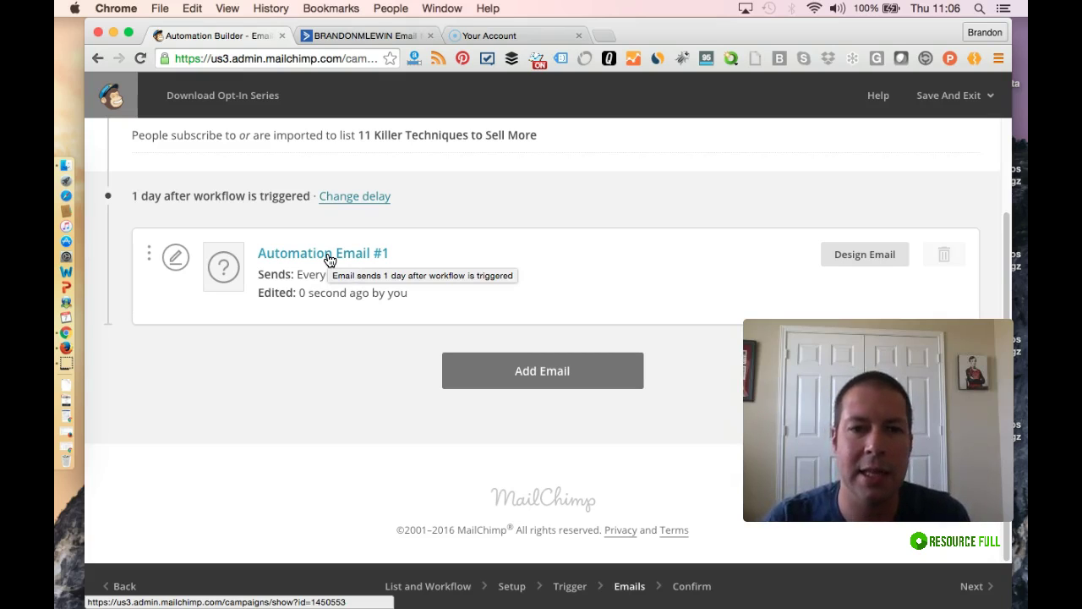
{"action": "left_click", "coordinate": [496, 391]}
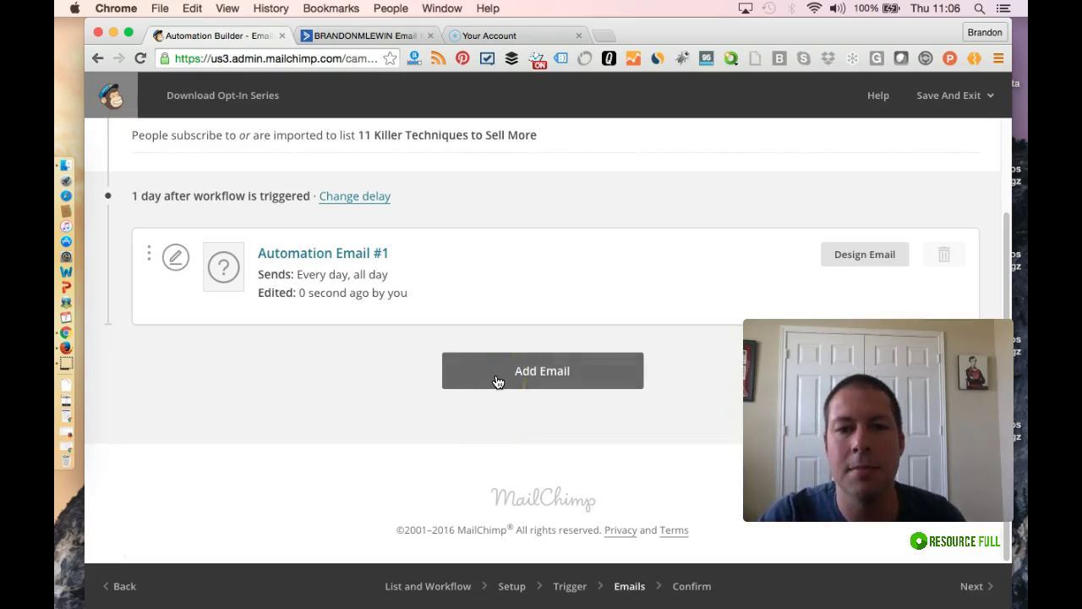
{"action": "left_click", "coordinate": [497, 387]}
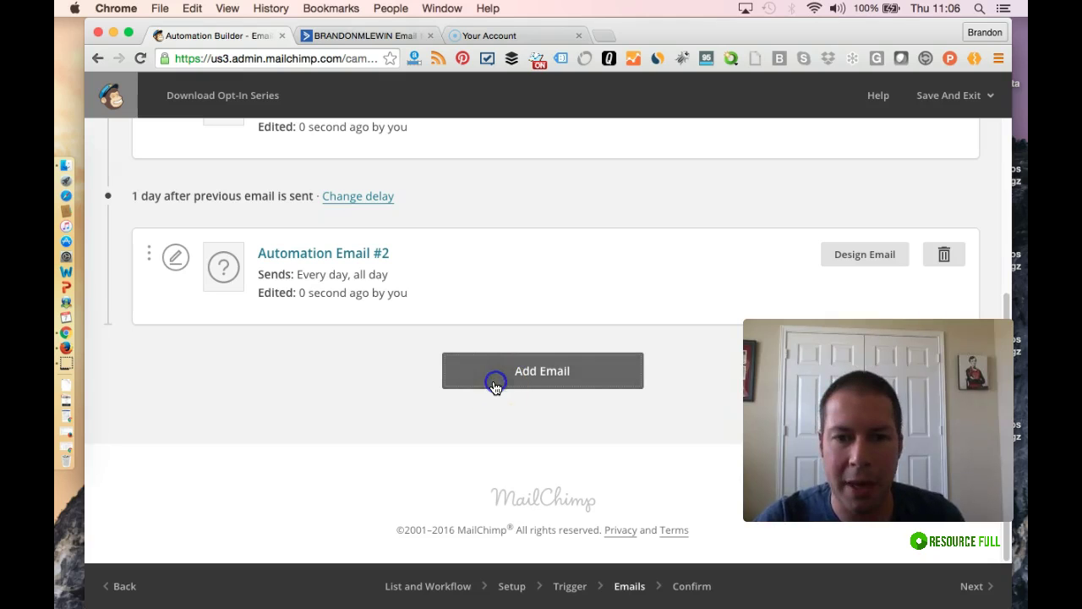
{"action": "left_click", "coordinate": [485, 377]}
{"action": "left_click", "coordinate": [495, 381]}
Change the delay of Automation Email #1 so it sends immediately after the workflow is triggered, and save it.
{"action": "scroll", "coordinate": [499, 411], "scroll_direction": "up", "scroll_amount": 5}
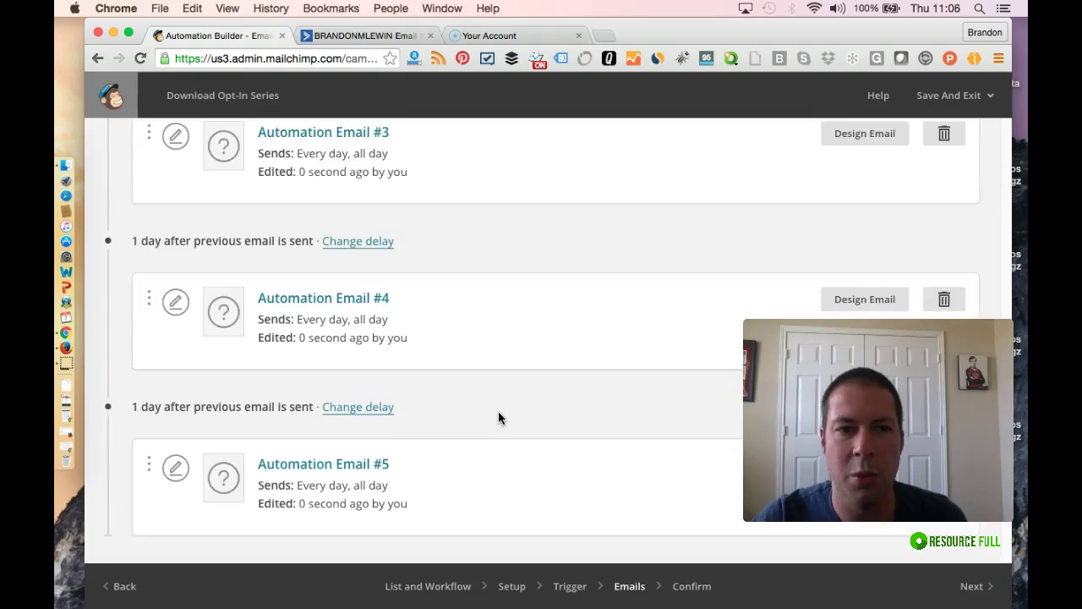
{"action": "scroll", "coordinate": [476, 389], "scroll_direction": "up", "scroll_amount": 5}
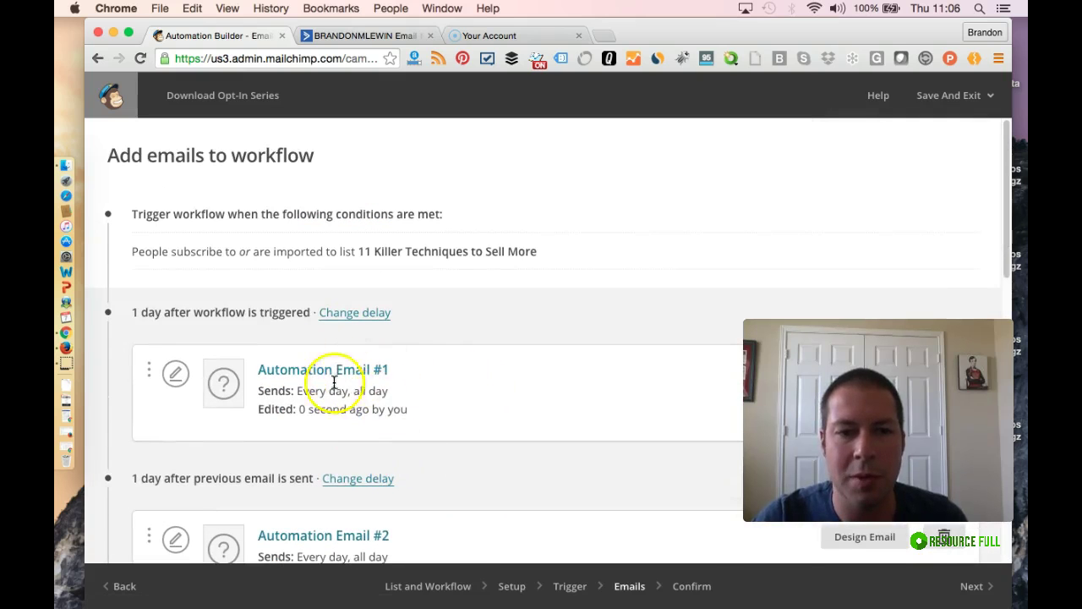
{"action": "scroll", "coordinate": [416, 471], "scroll_direction": "down", "scroll_amount": 2}
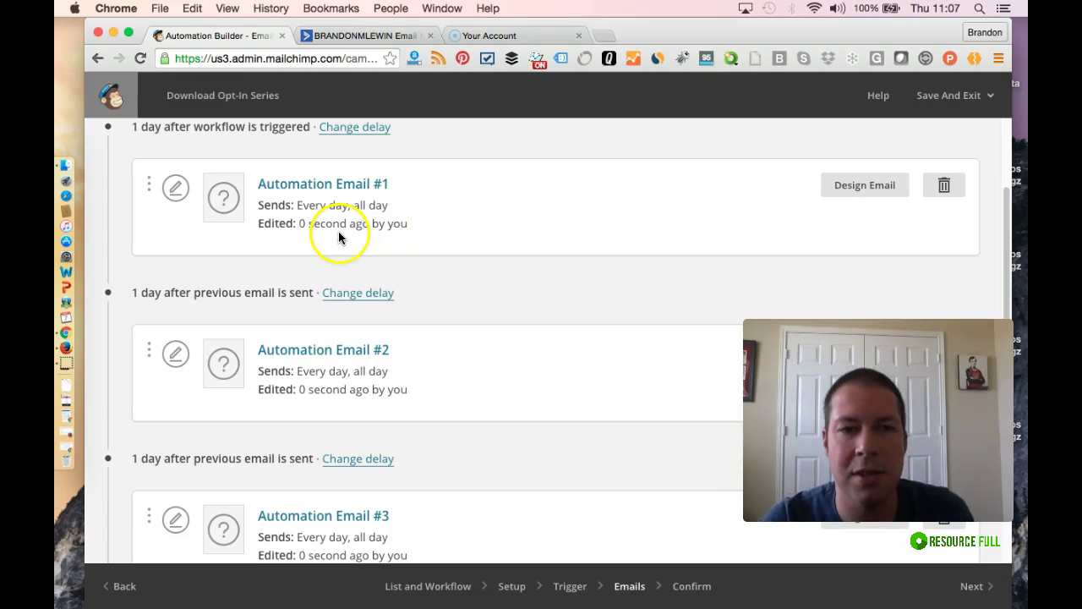
{"action": "scroll", "coordinate": [339, 157], "scroll_direction": "up", "scroll_amount": 3}
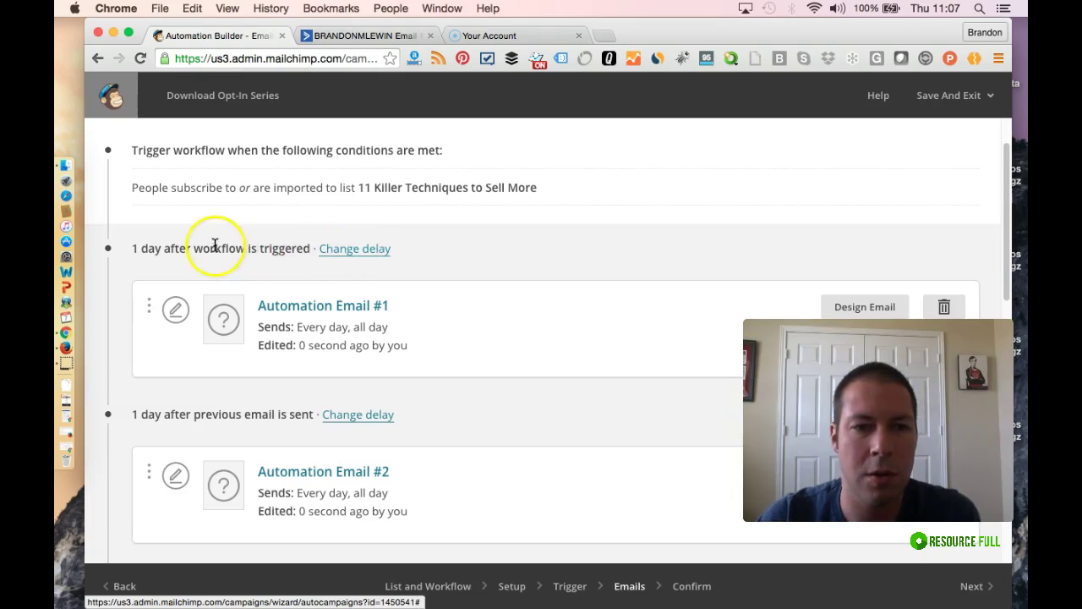
{"action": "left_click", "coordinate": [350, 250]}
{"action": "double_click", "coordinate": [198, 259]}
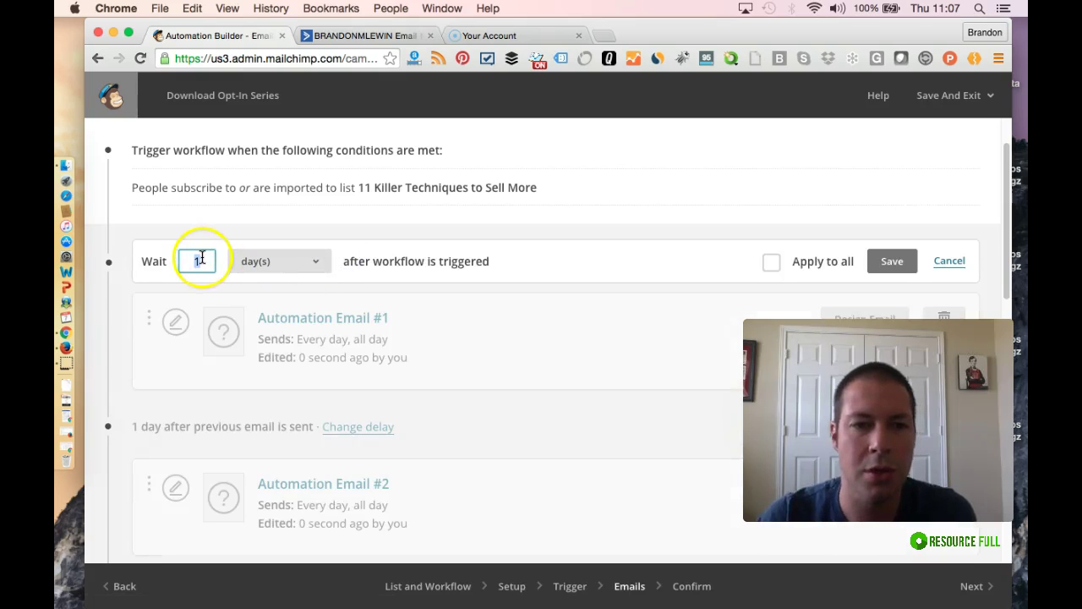
{"action": "key", "text": "BackSpace"}
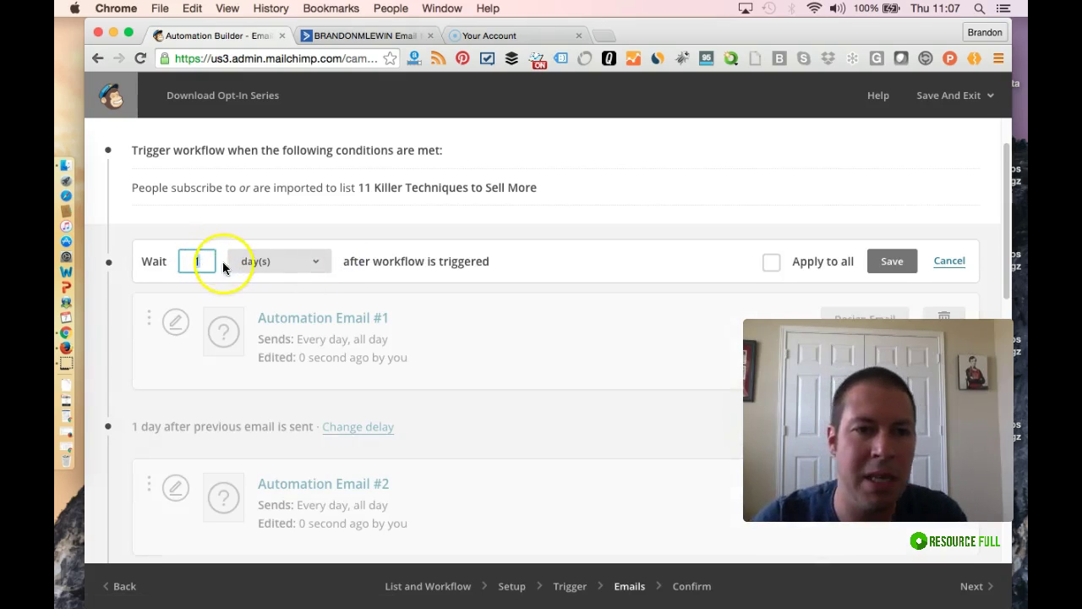
{"action": "left_click", "coordinate": [275, 264]}
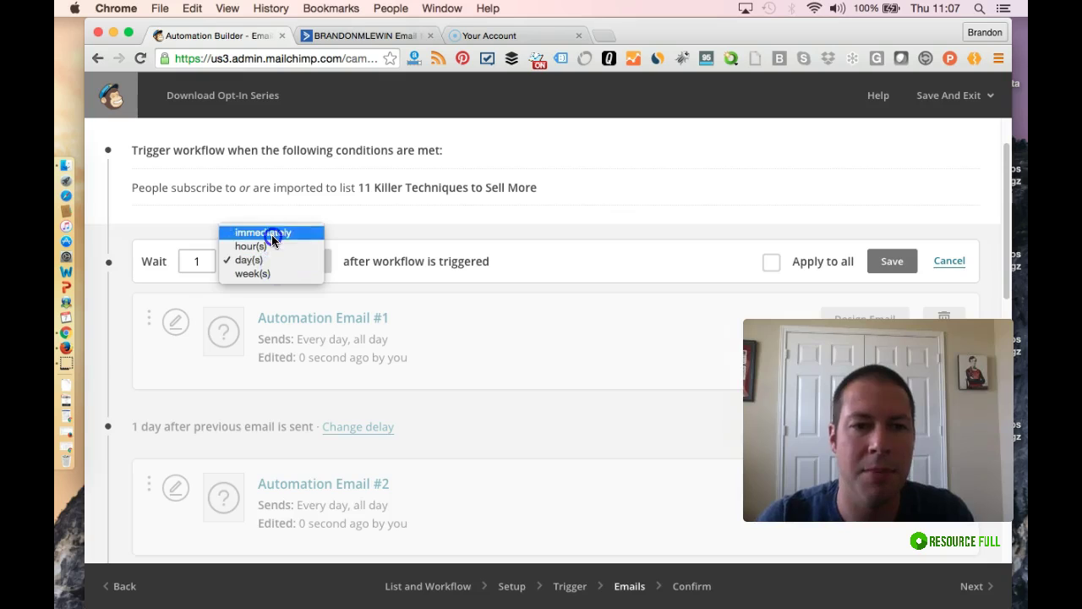
{"action": "left_click", "coordinate": [271, 236]}
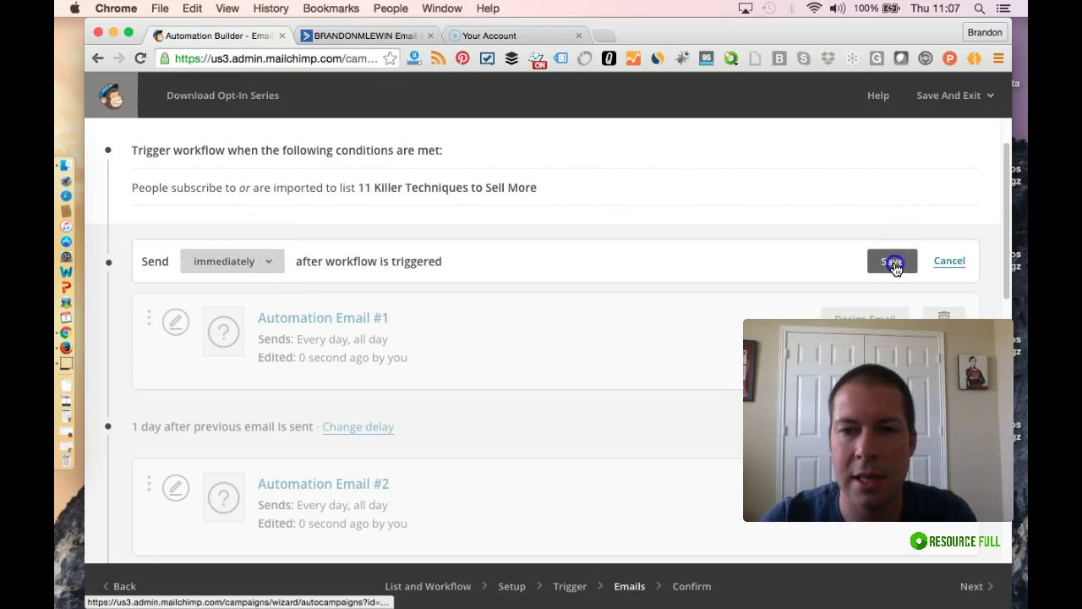
{"action": "left_click", "coordinate": [892, 260]}
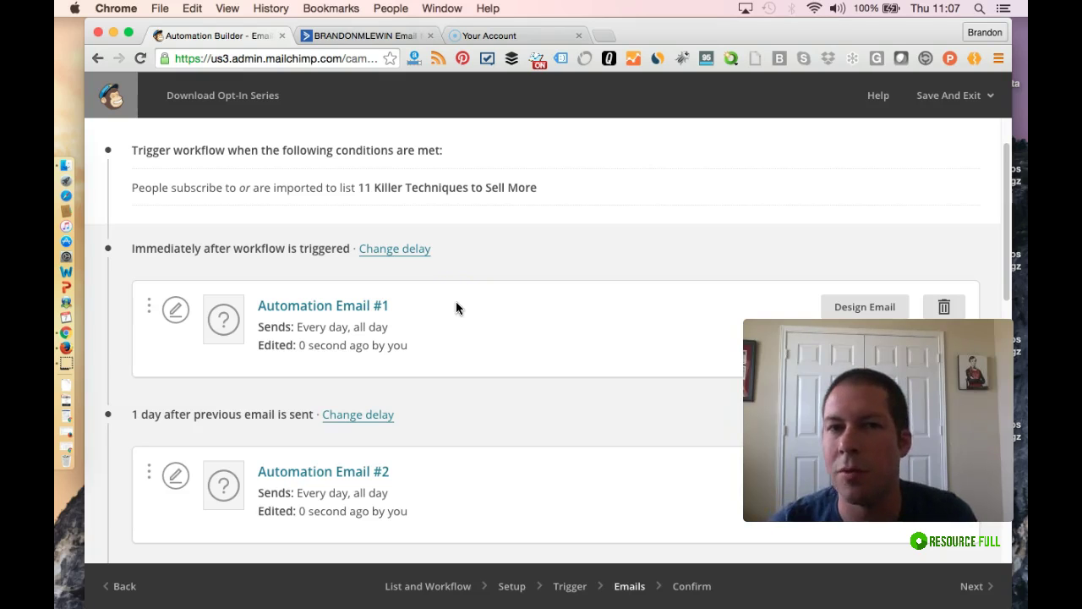
{"action": "left_click", "coordinate": [435, 331]}
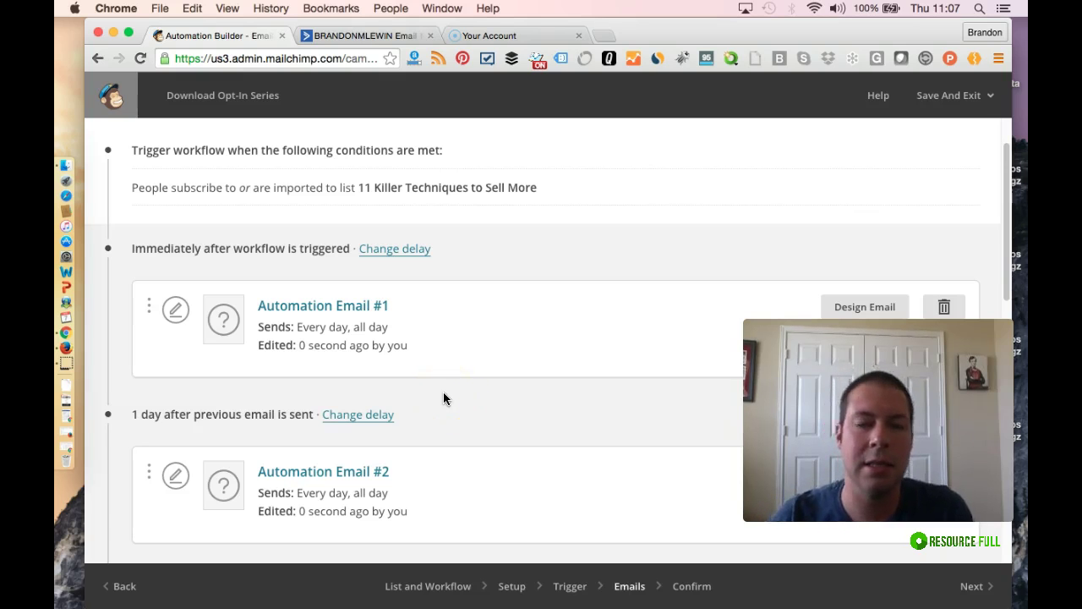
Set Automation Email #2 to wait 1 day after the previous email is opened, and save the delay.
{"action": "scroll", "coordinate": [372, 372], "scroll_direction": "down", "scroll_amount": 3}
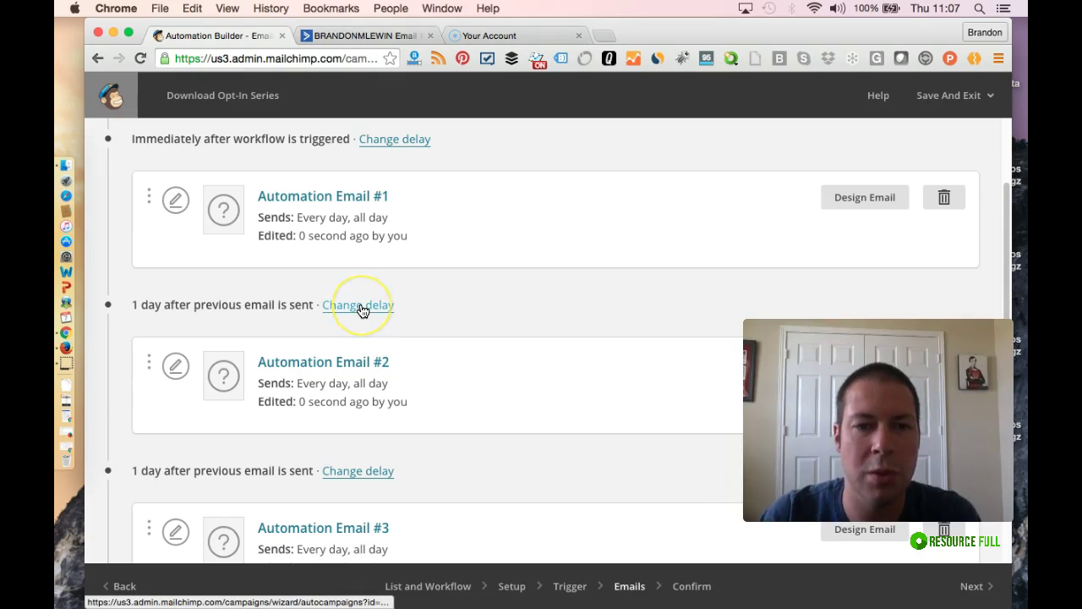
{"action": "left_click", "coordinate": [362, 311]}
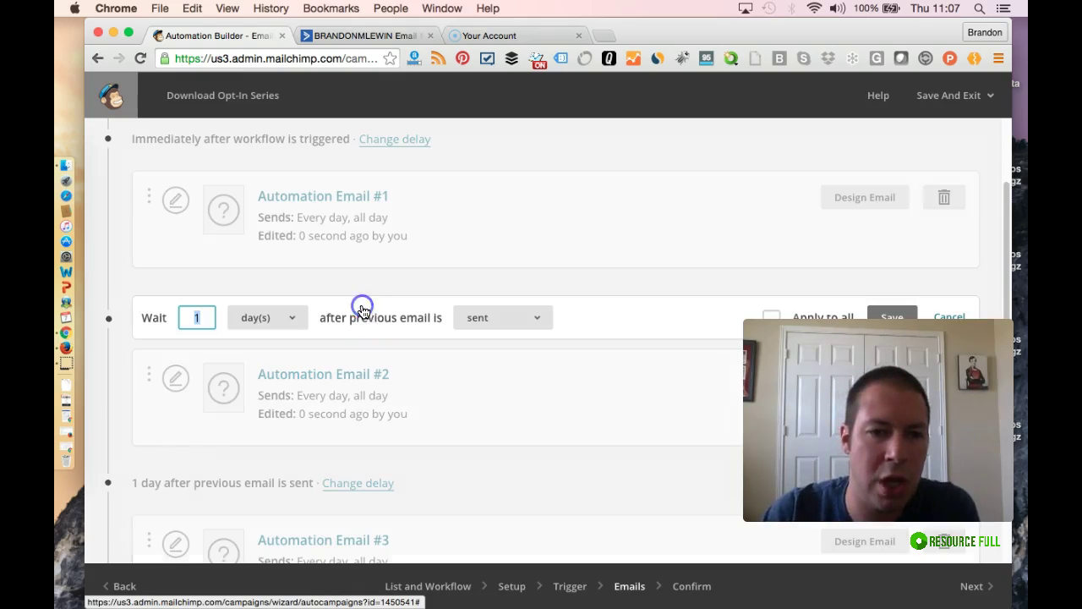
{"action": "left_click", "coordinate": [279, 319]}
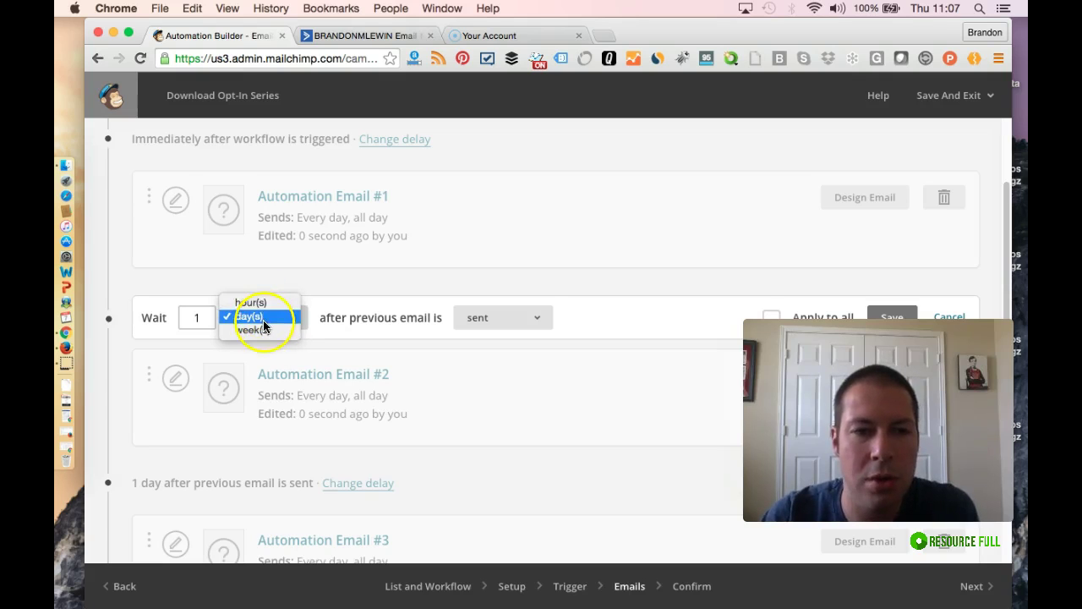
{"action": "left_click", "coordinate": [520, 319]}
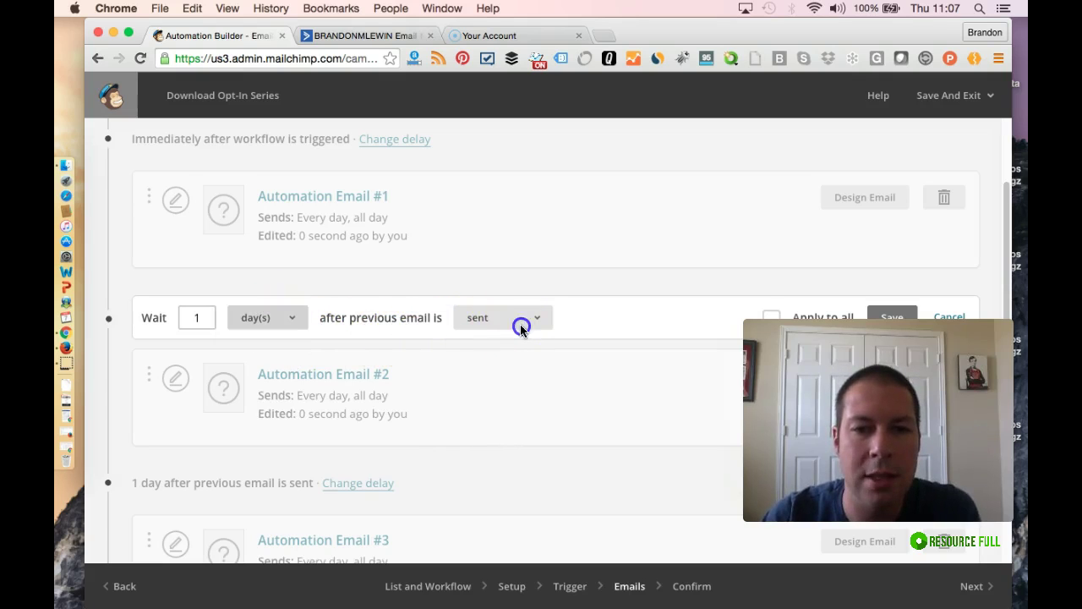
{"action": "left_click", "coordinate": [517, 320]}
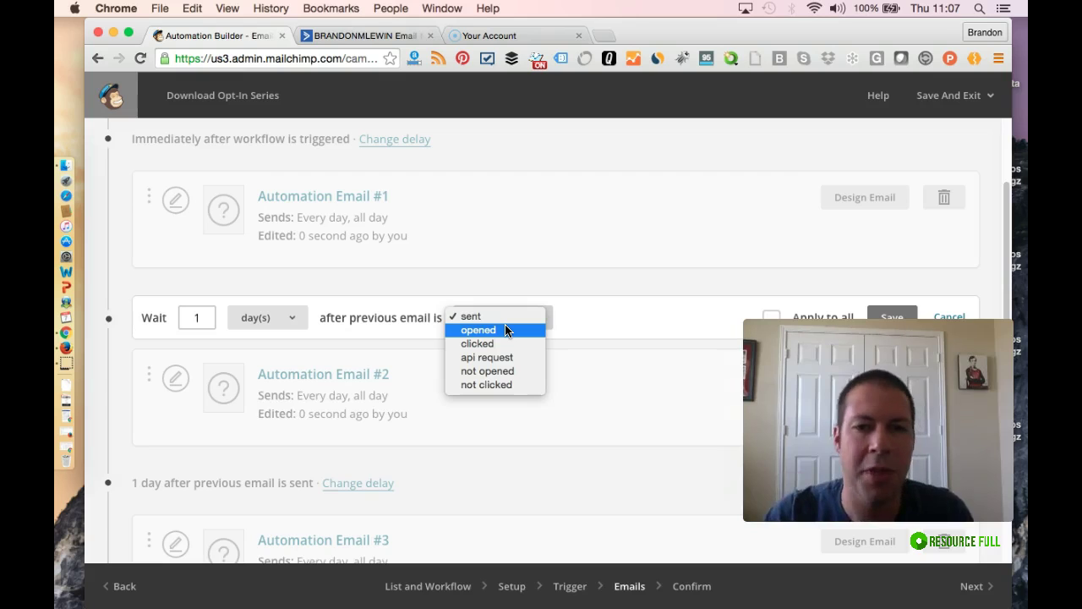
{"action": "left_click", "coordinate": [506, 329]}
{"action": "left_click", "coordinate": [572, 335]}
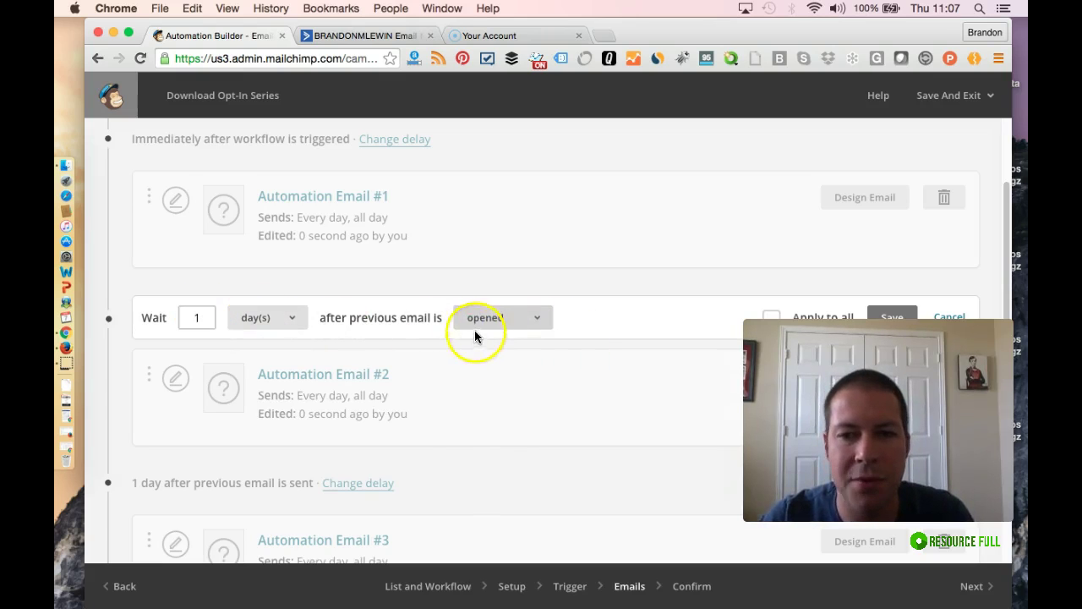
{"action": "left_click", "coordinate": [893, 316]}
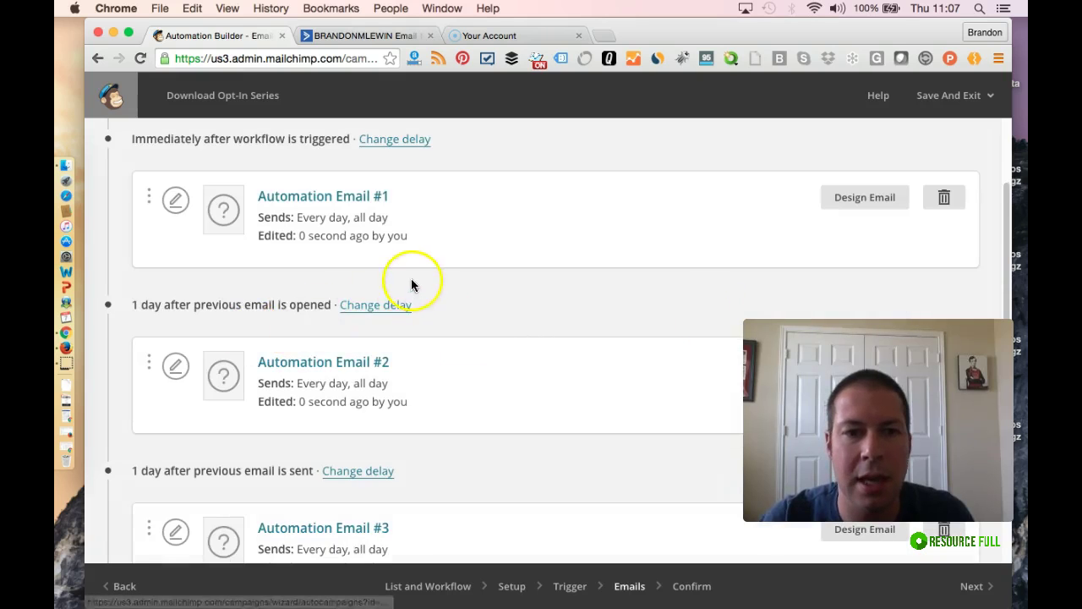
Set Automation Email #3 to wait 1 day after the previous email is not opened, and save the delay.
{"action": "scroll", "coordinate": [411, 282], "scroll_direction": "up", "scroll_amount": 1}
{"action": "scroll", "coordinate": [380, 302], "scroll_direction": "down", "scroll_amount": 2}
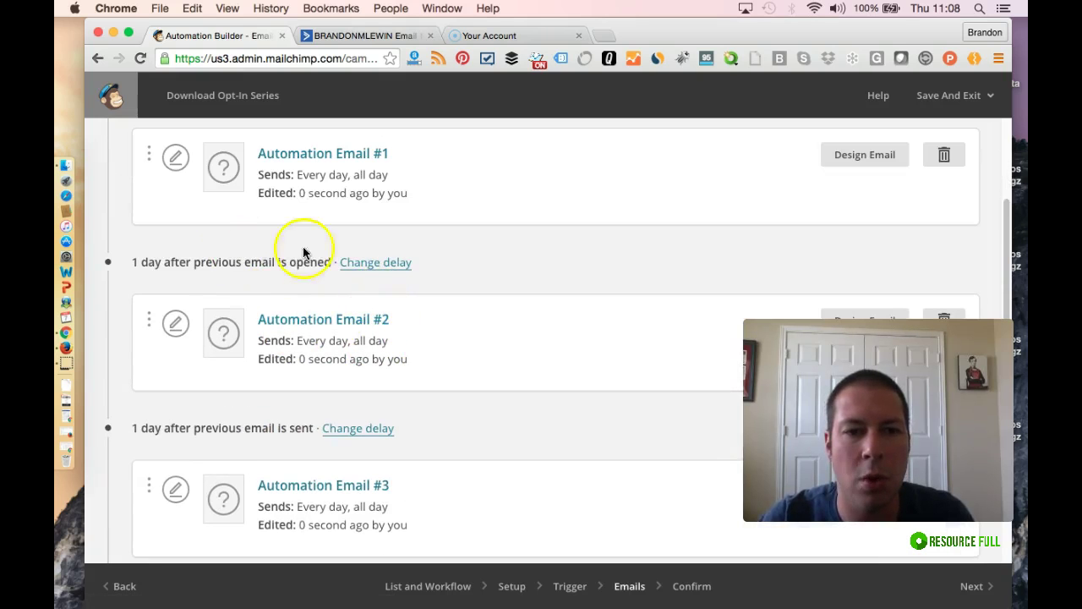
{"action": "left_click", "coordinate": [343, 429]}
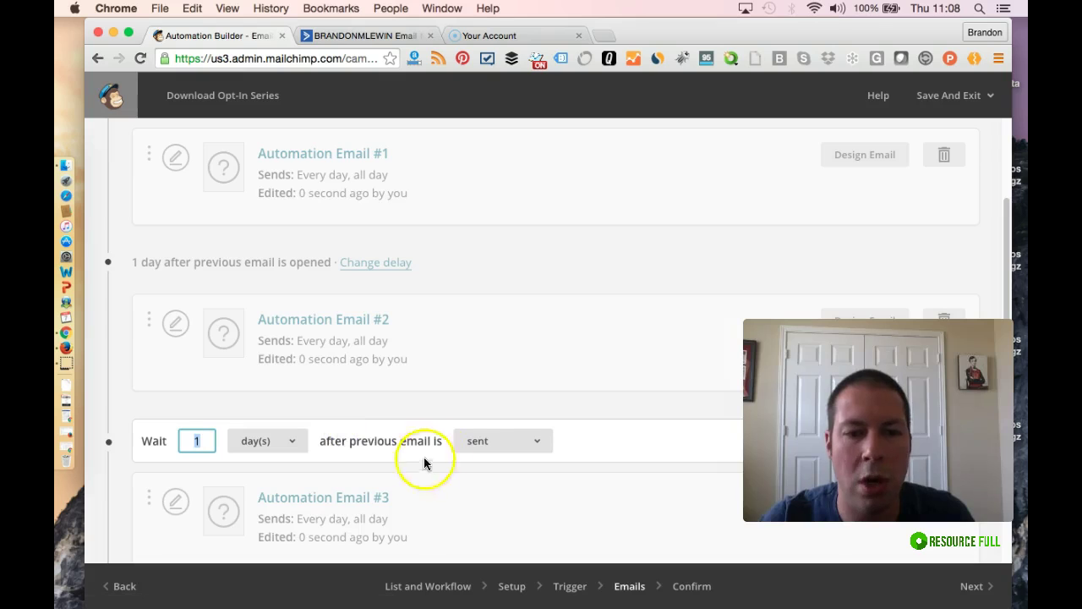
{"action": "left_click", "coordinate": [479, 440]}
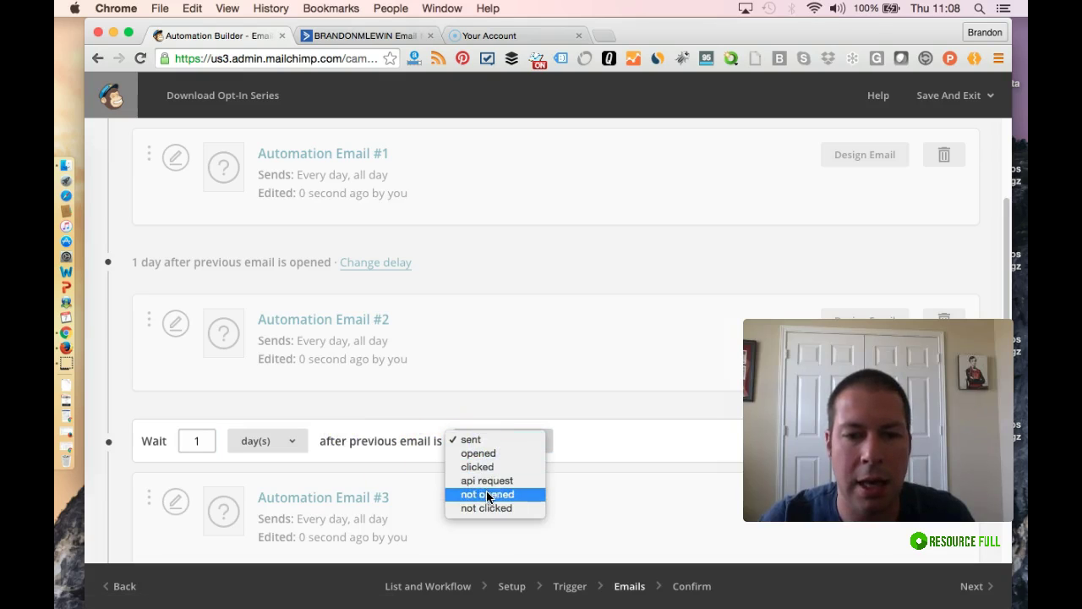
{"action": "left_click", "coordinate": [486, 494]}
{"action": "left_click", "coordinate": [459, 413]}
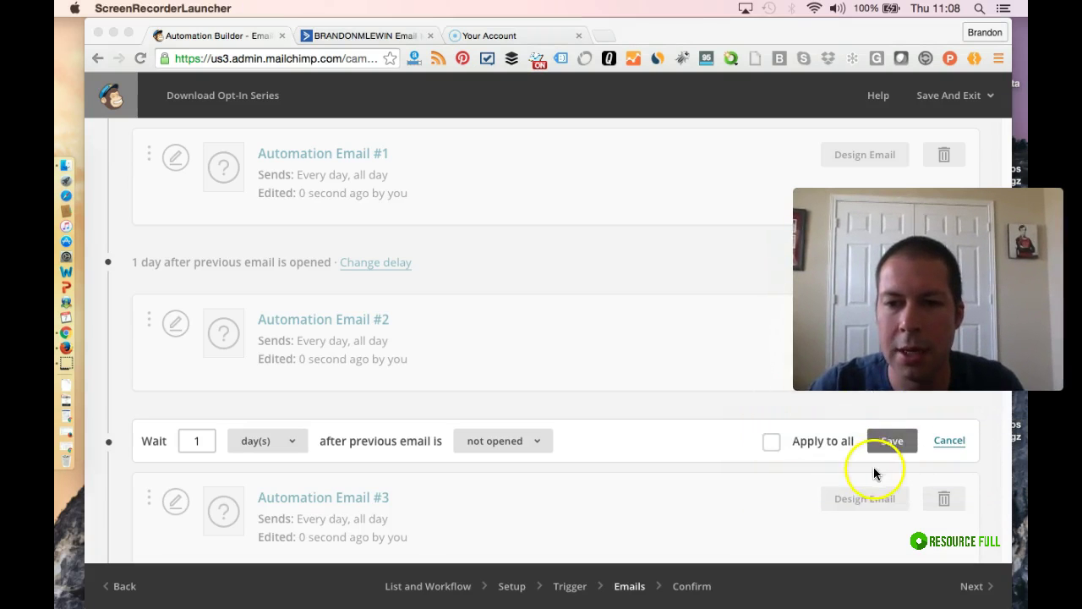
{"action": "left_click", "coordinate": [876, 471]}
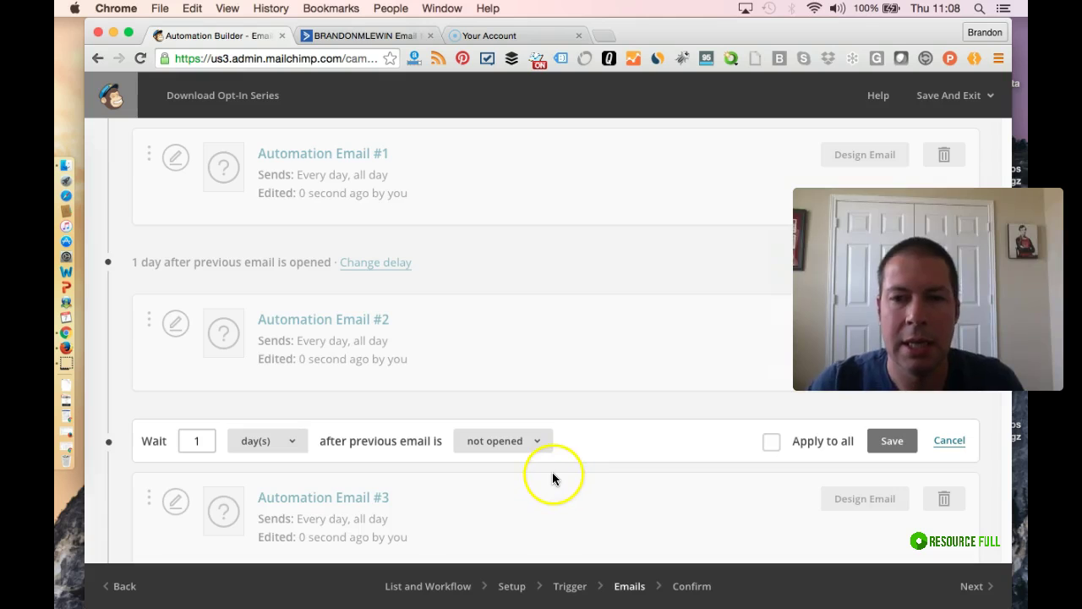
{"action": "left_click", "coordinate": [892, 440]}
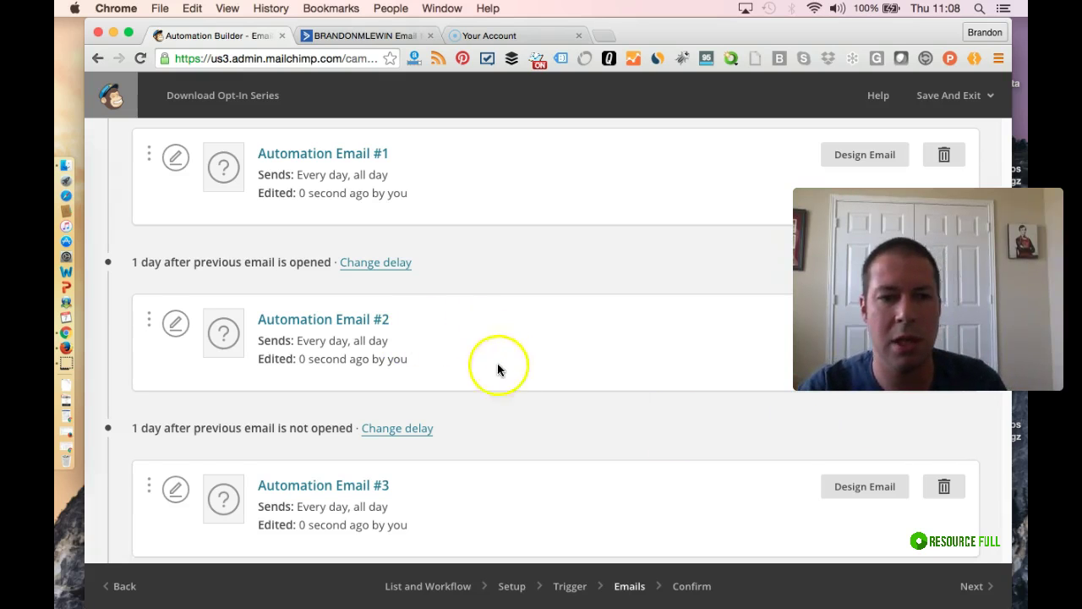
Look over the delays of the remaining emails and continue to the workflow's confirmation page.
{"action": "scroll", "coordinate": [503, 381], "scroll_direction": "down", "scroll_amount": 4}
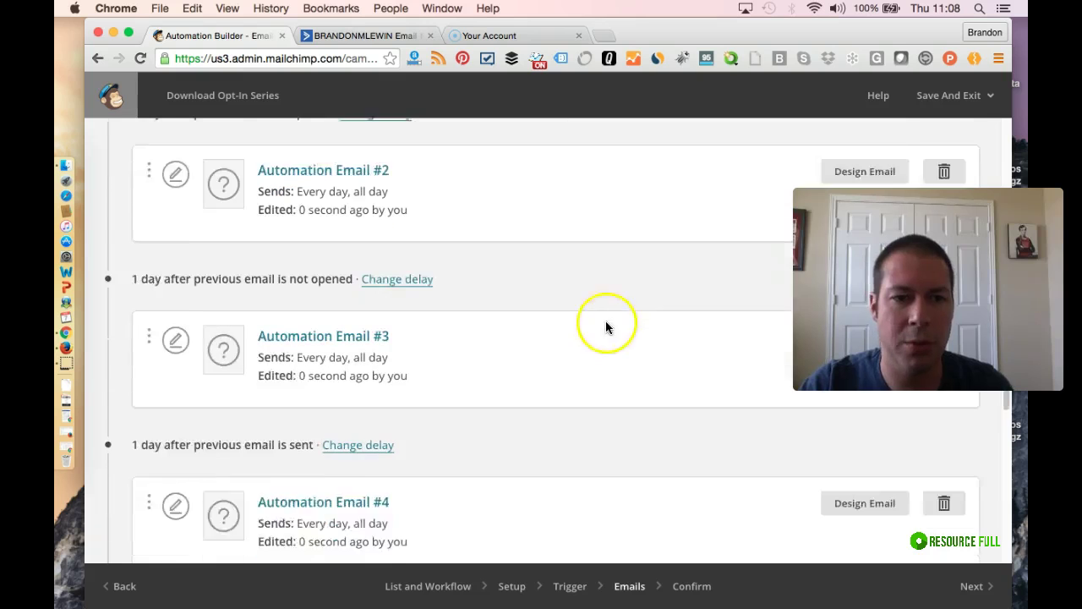
{"action": "scroll", "coordinate": [606, 328], "scroll_direction": "down", "scroll_amount": 2}
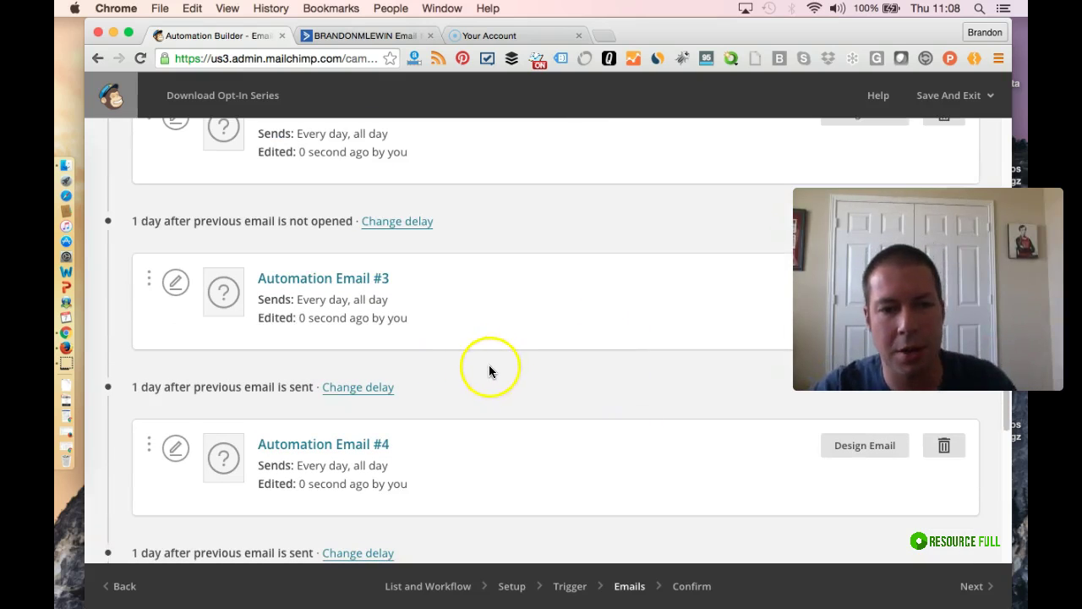
{"action": "scroll", "coordinate": [931, 558], "scroll_direction": "down", "scroll_amount": 2}
{"action": "left_click", "coordinate": [977, 588]}
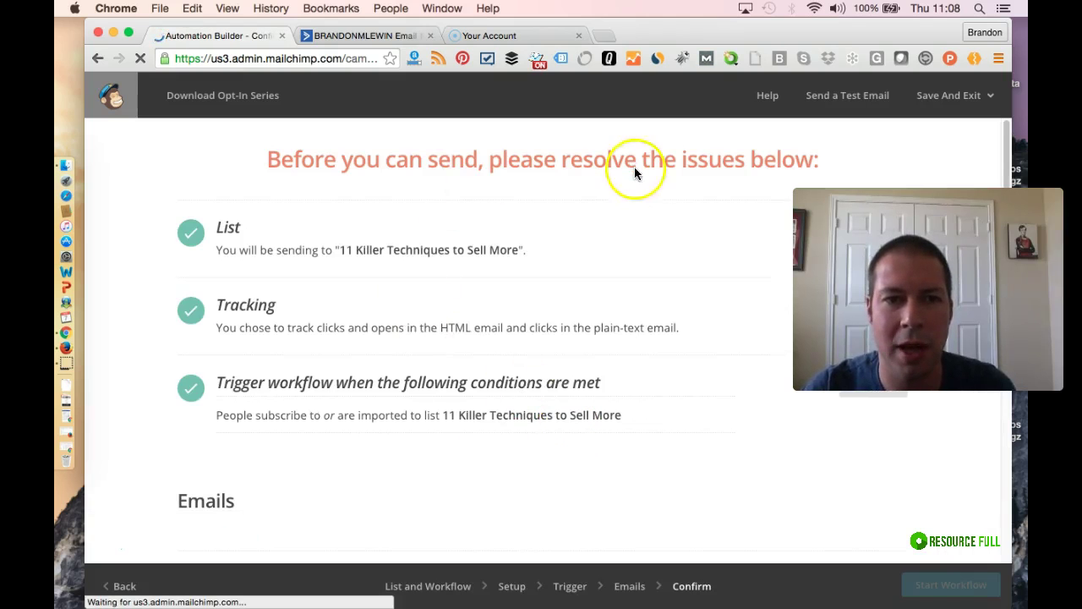
Review the confirmation checklist, covering the list, tracking, trigger conditions and each of the five automation emails.
{"action": "scroll", "coordinate": [452, 302], "scroll_direction": "down", "scroll_amount": 3}
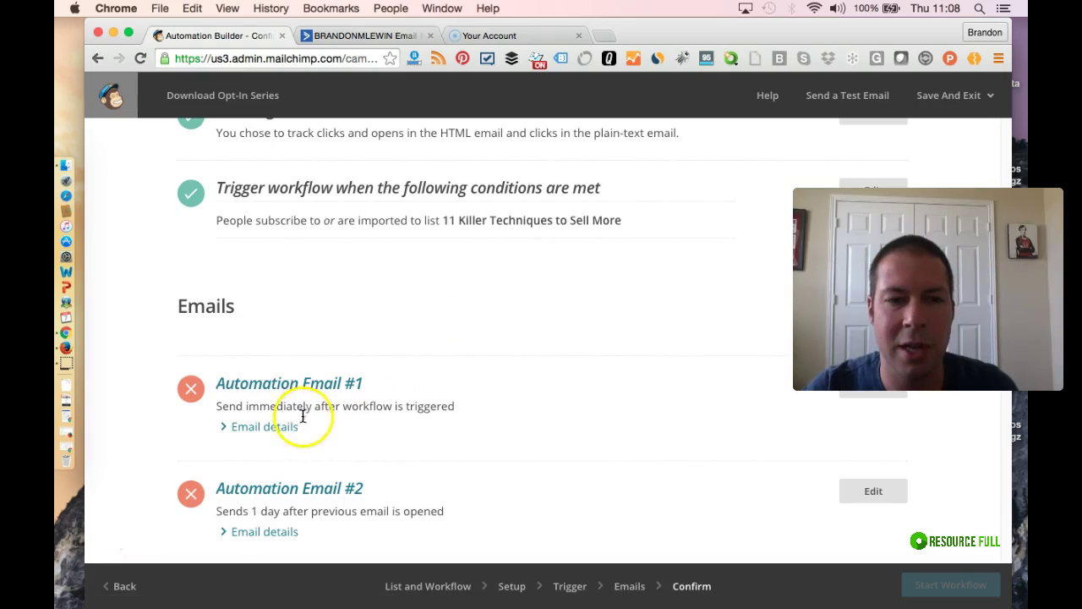
{"action": "scroll", "coordinate": [403, 326], "scroll_direction": "up", "scroll_amount": 3}
{"action": "scroll", "coordinate": [437, 408], "scroll_direction": "down", "scroll_amount": 2}
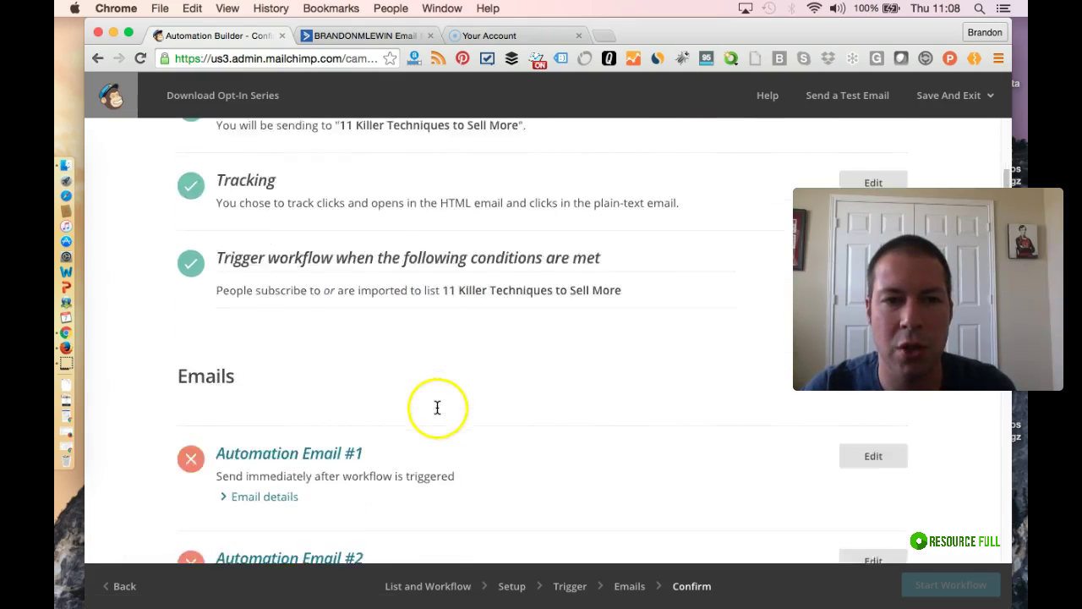
{"action": "scroll", "coordinate": [437, 407], "scroll_direction": "down", "scroll_amount": 2}
{"action": "scroll", "coordinate": [245, 279], "scroll_direction": "down", "scroll_amount": 5}
{"action": "scroll", "coordinate": [228, 286], "scroll_direction": "down", "scroll_amount": 2}
{"action": "scroll", "coordinate": [254, 290], "scroll_direction": "up", "scroll_amount": 10}
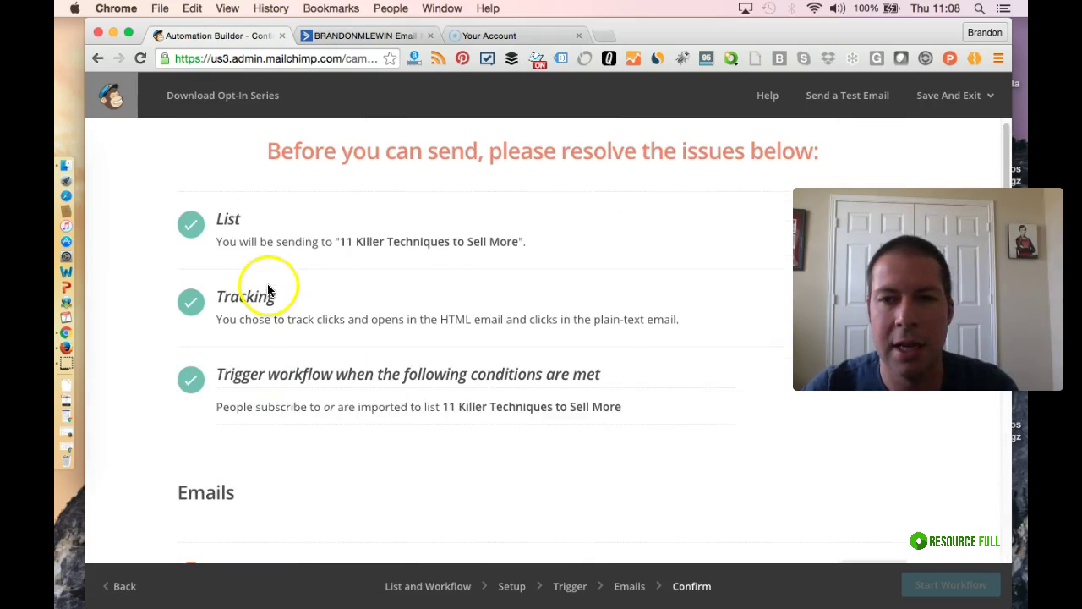
{"action": "scroll", "coordinate": [535, 342], "scroll_direction": "down", "scroll_amount": 10}
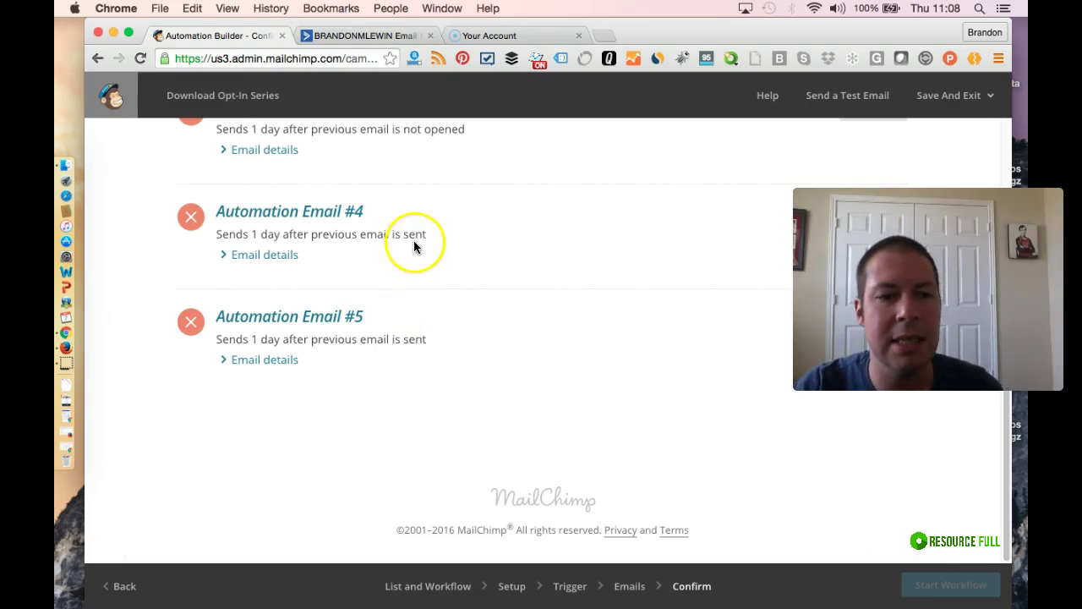
Switch to ActiveCampaign's automations and start creating a new automation.
{"action": "left_click", "coordinate": [385, 39]}
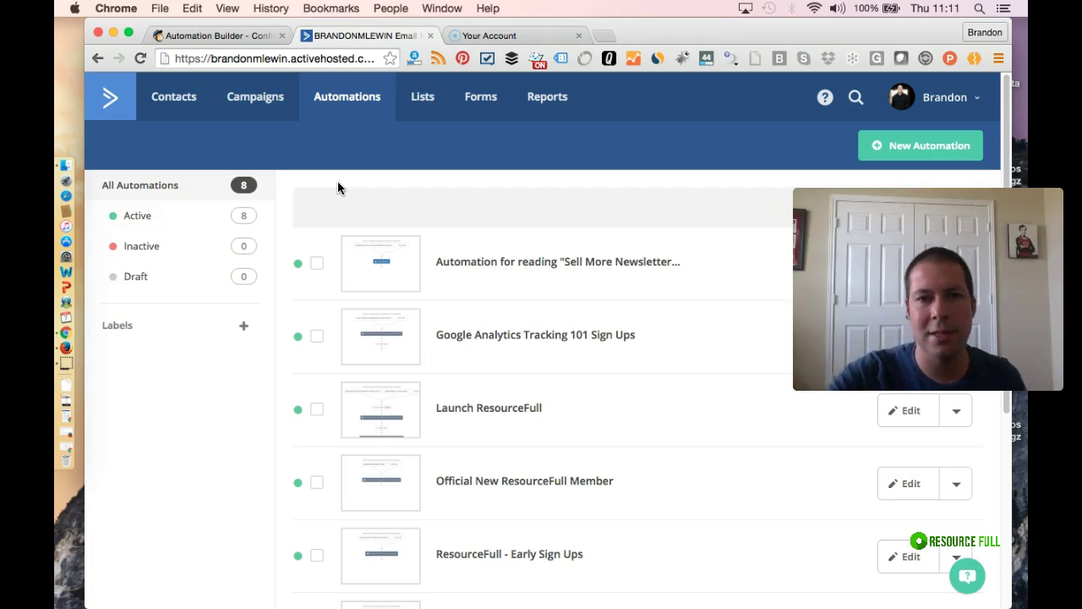
{"action": "left_click", "coordinate": [336, 181]}
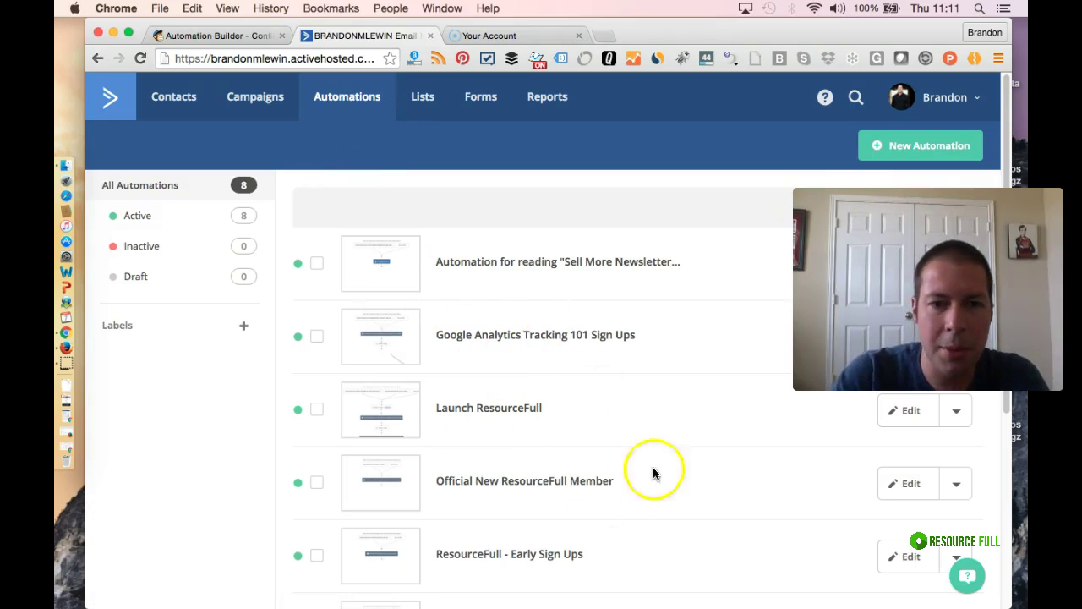
{"action": "left_click", "coordinate": [925, 145]}
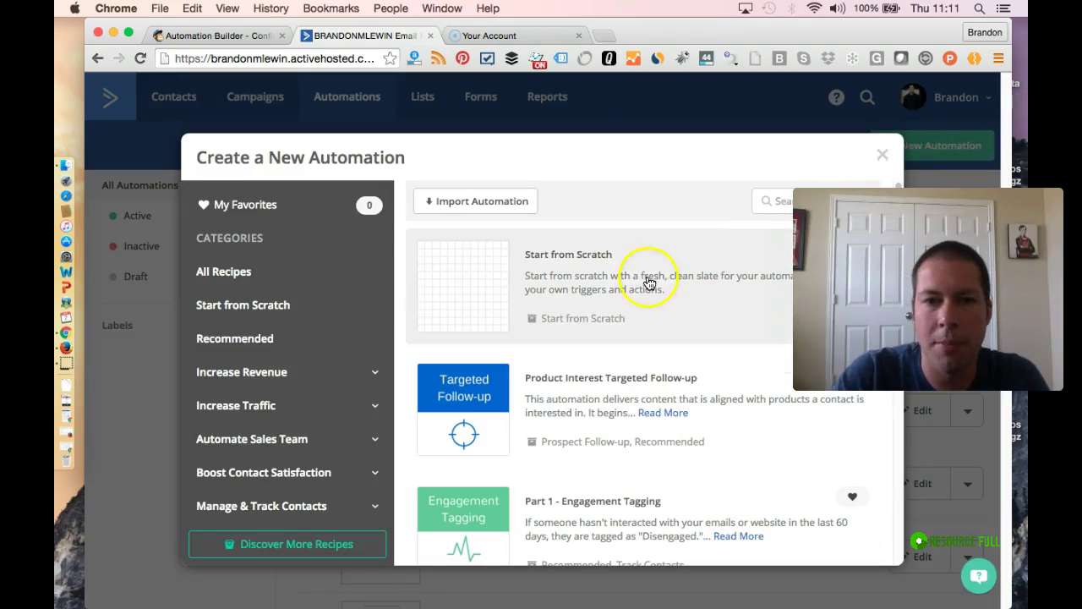
Browse the automation recipes for Increase Revenue, Increase Traffic, Automate Sales Team, Boost Contact Satisfaction and Manage & Track Contacts.
{"action": "scroll", "coordinate": [626, 364], "scroll_direction": "down", "scroll_amount": 1}
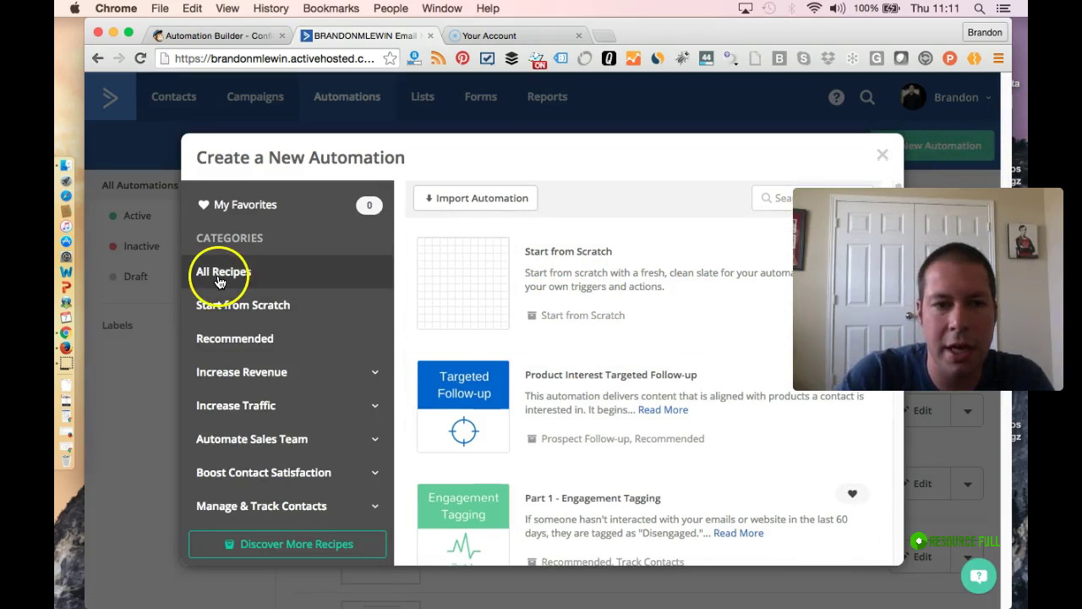
{"action": "left_click", "coordinate": [306, 384]}
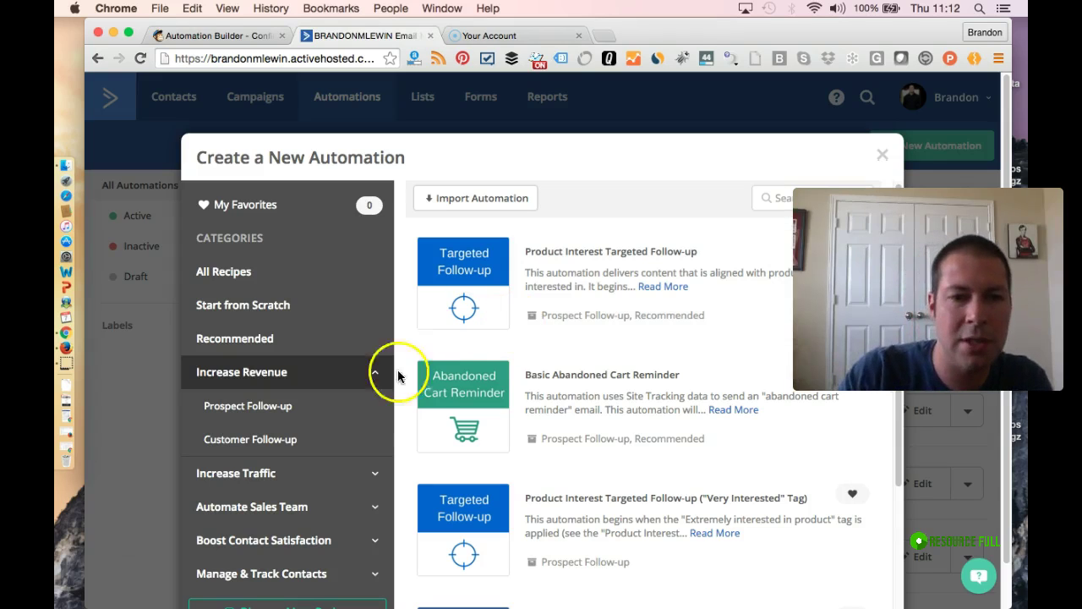
{"action": "left_click", "coordinate": [351, 472]}
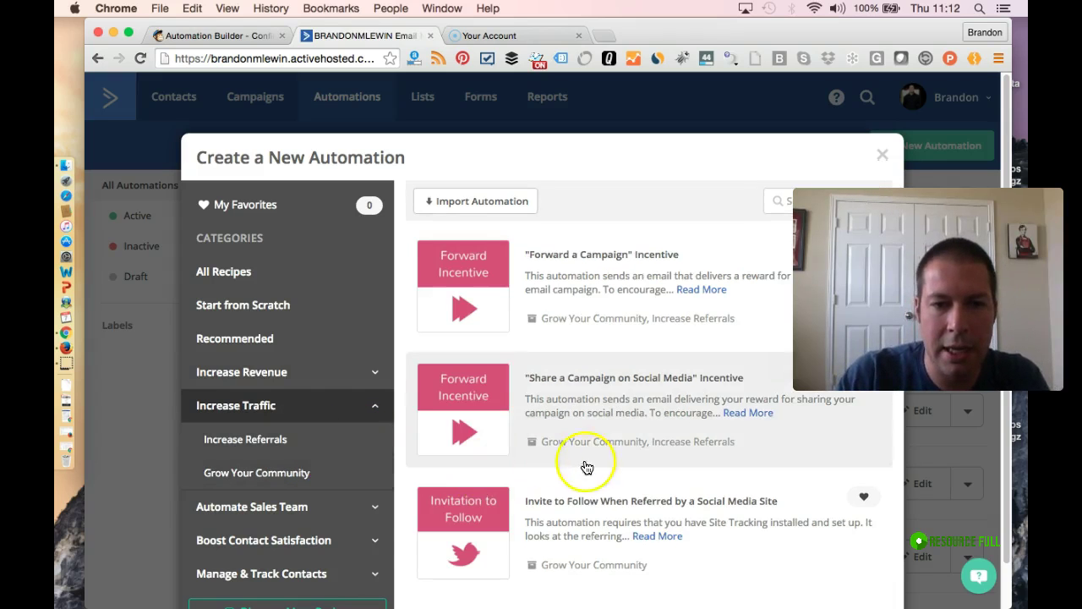
{"action": "scroll", "coordinate": [490, 468], "scroll_direction": "down", "scroll_amount": 1}
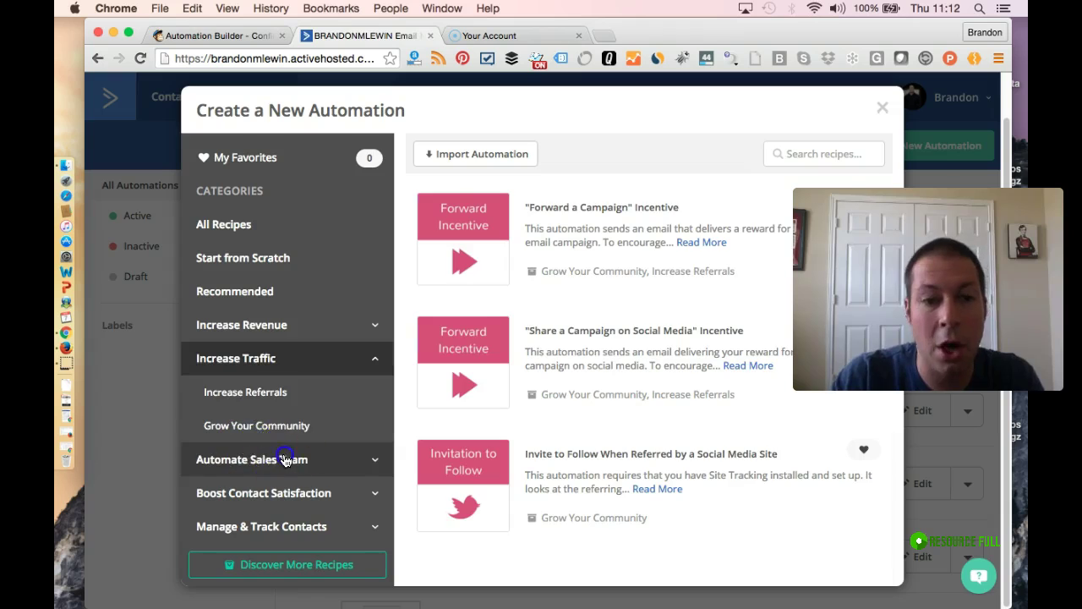
{"action": "left_click", "coordinate": [285, 457]}
{"action": "left_click", "coordinate": [327, 494]}
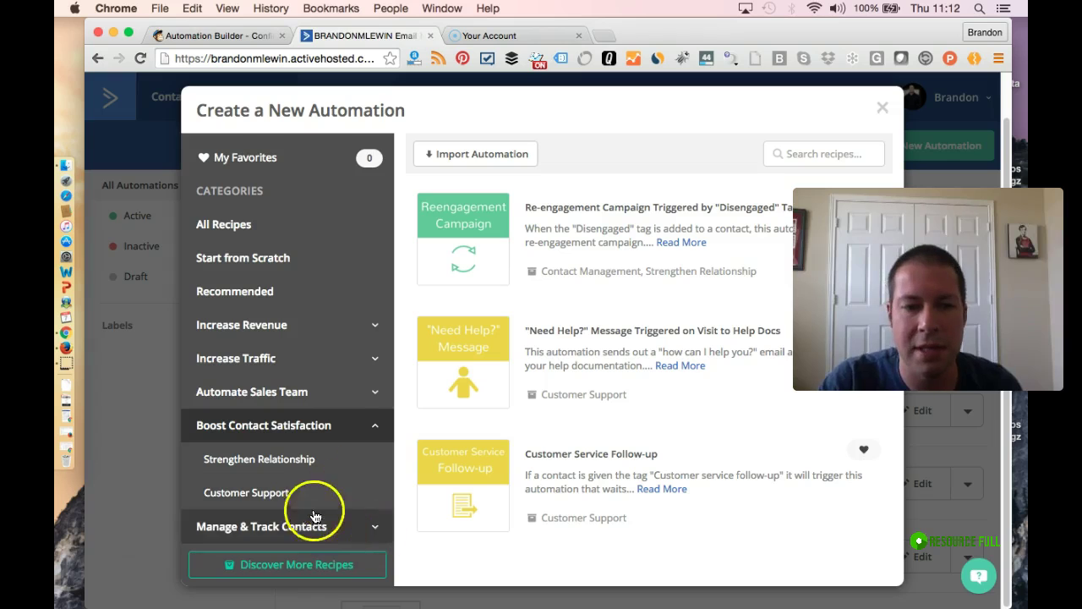
{"action": "left_click", "coordinate": [357, 527]}
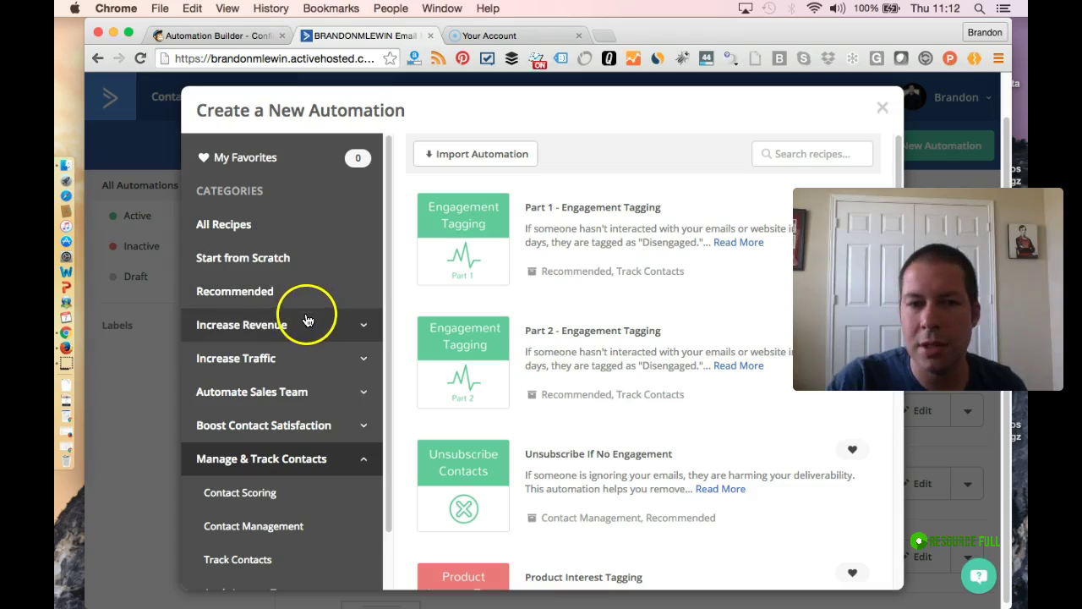
Create the new automation with the Start from Scratch recipe.
{"action": "left_click", "coordinate": [272, 257]}
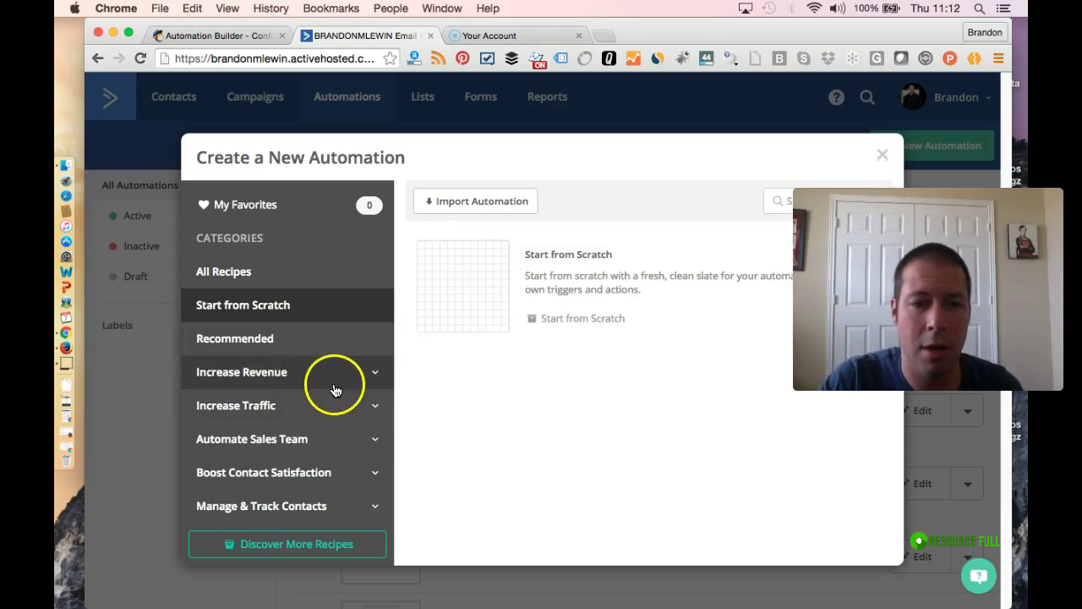
{"action": "left_click", "coordinate": [457, 318]}
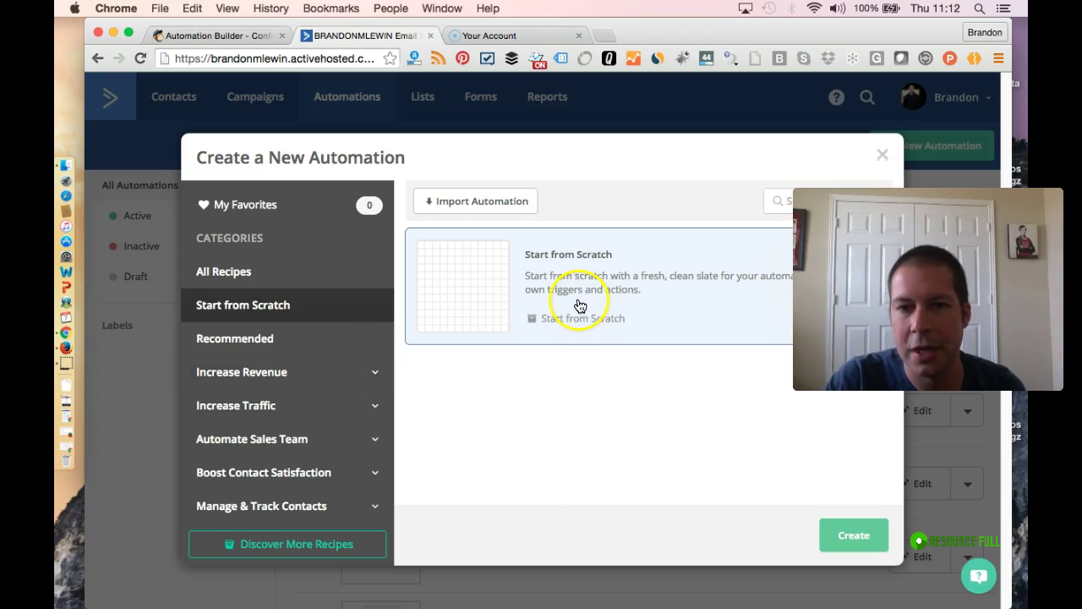
{"action": "left_click", "coordinate": [844, 539]}
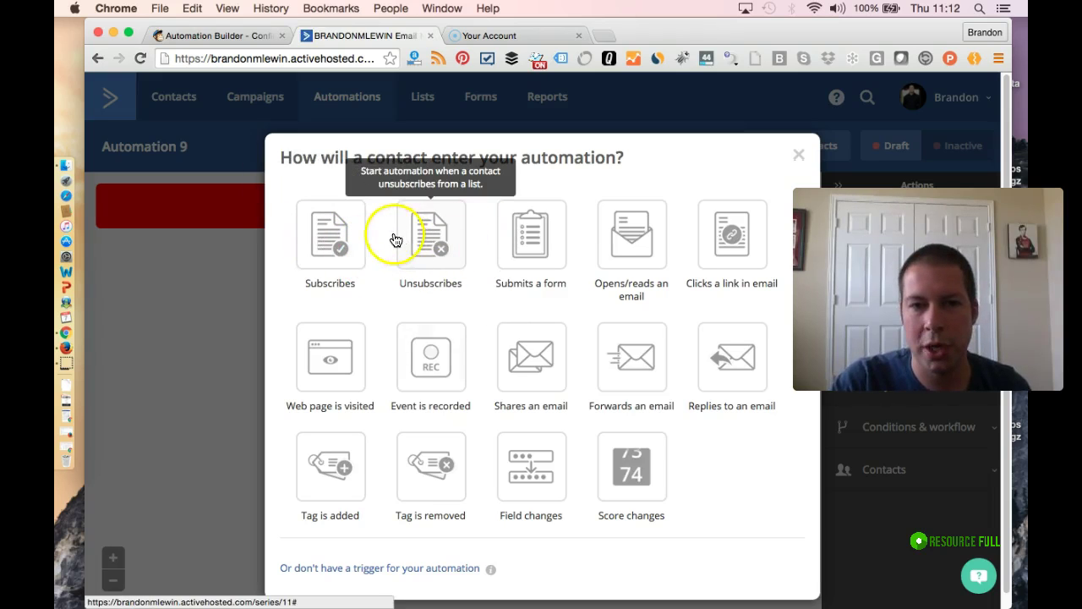
Add a Subscribes start trigger for the 11 KT list that runs once, and view the options for an additional start.
{"action": "left_click", "coordinate": [328, 250]}
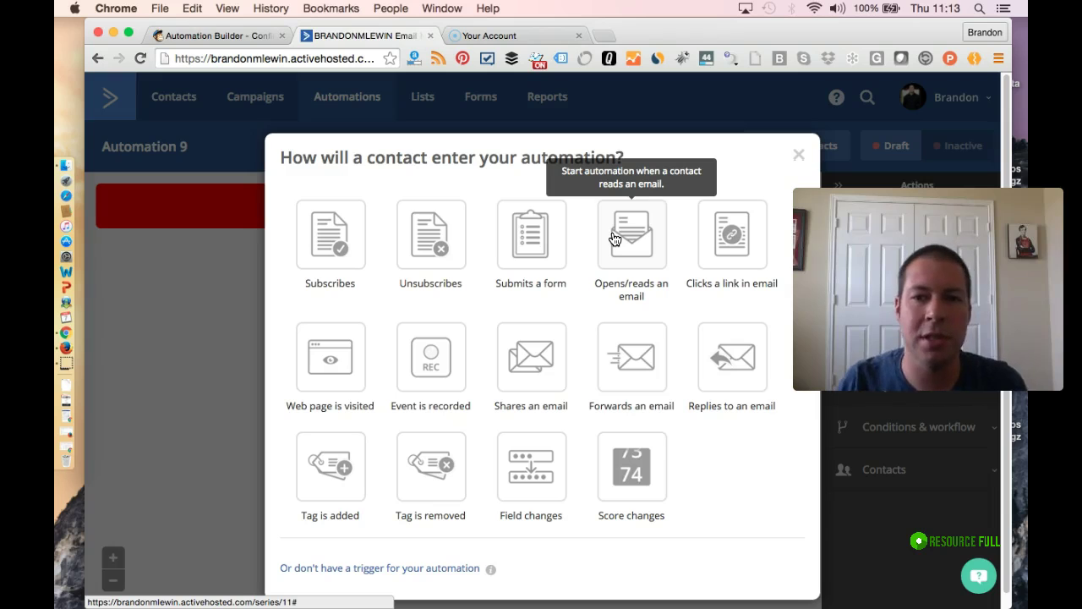
{"action": "left_click", "coordinate": [745, 238]}
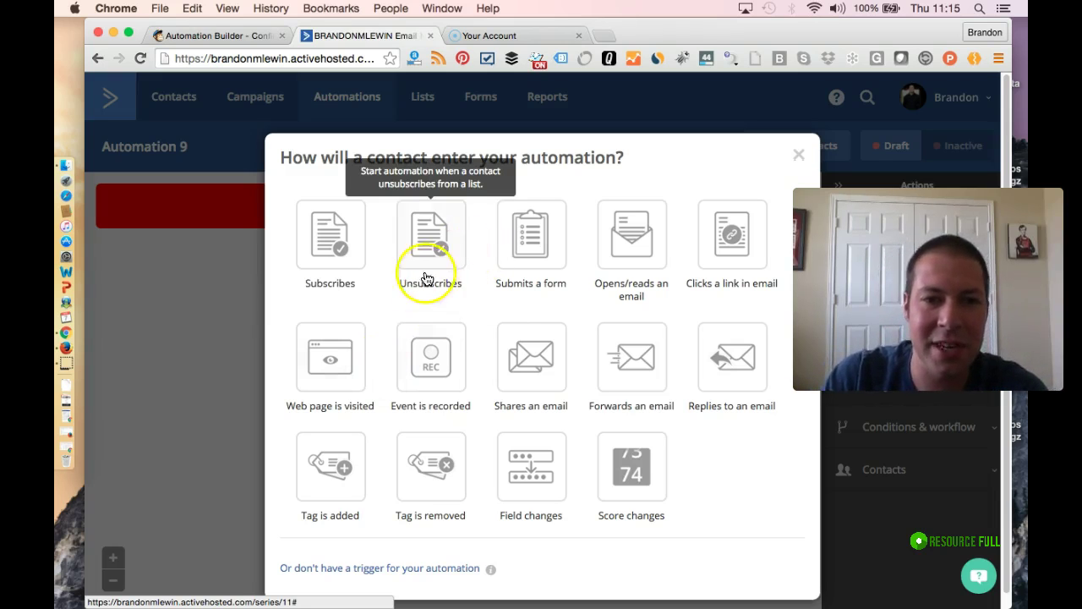
{"action": "left_click", "coordinate": [334, 247]}
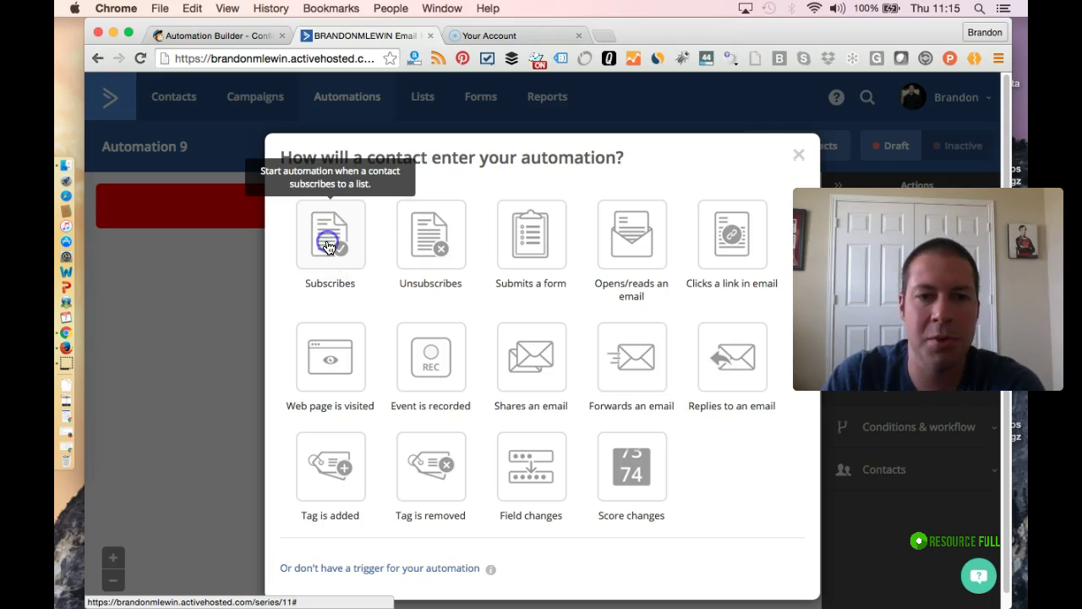
{"action": "left_click", "coordinate": [387, 220]}
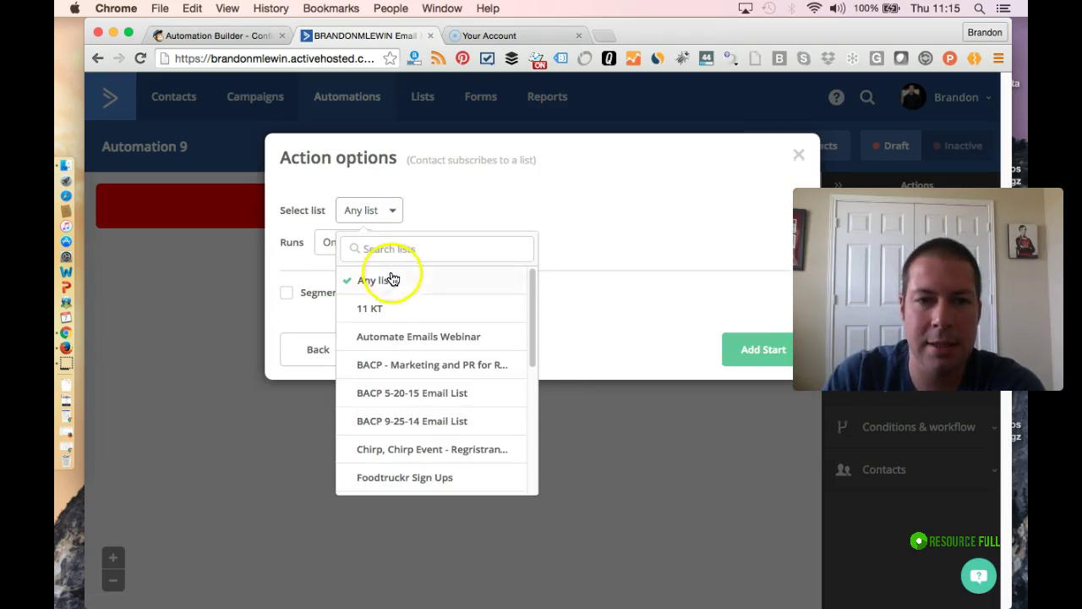
{"action": "left_click", "coordinate": [394, 308]}
{"action": "left_click", "coordinate": [750, 350]}
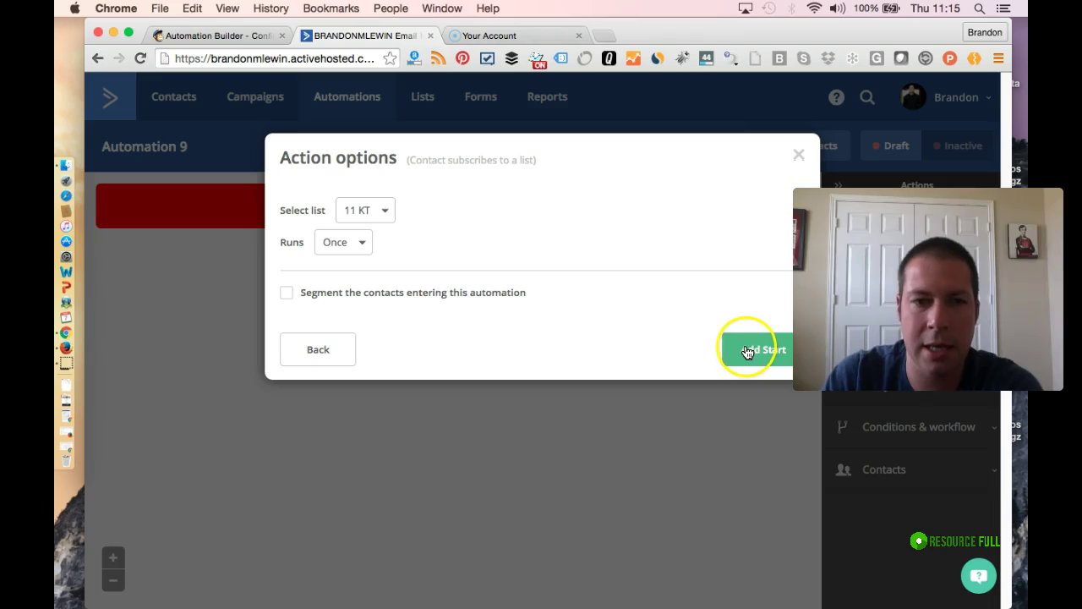
{"action": "left_click", "coordinate": [748, 353]}
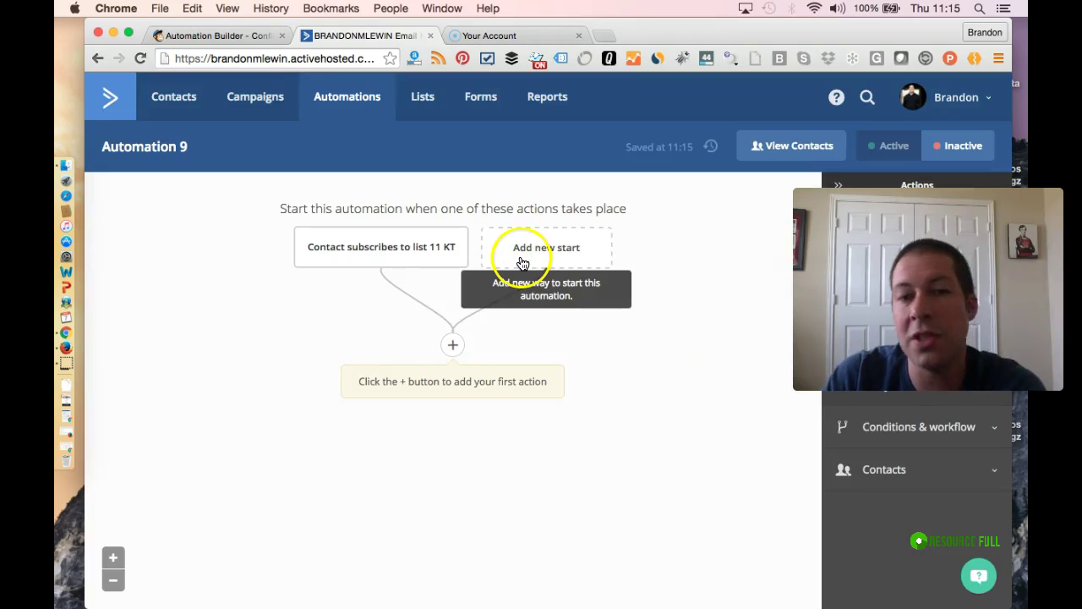
{"action": "left_click", "coordinate": [516, 261]}
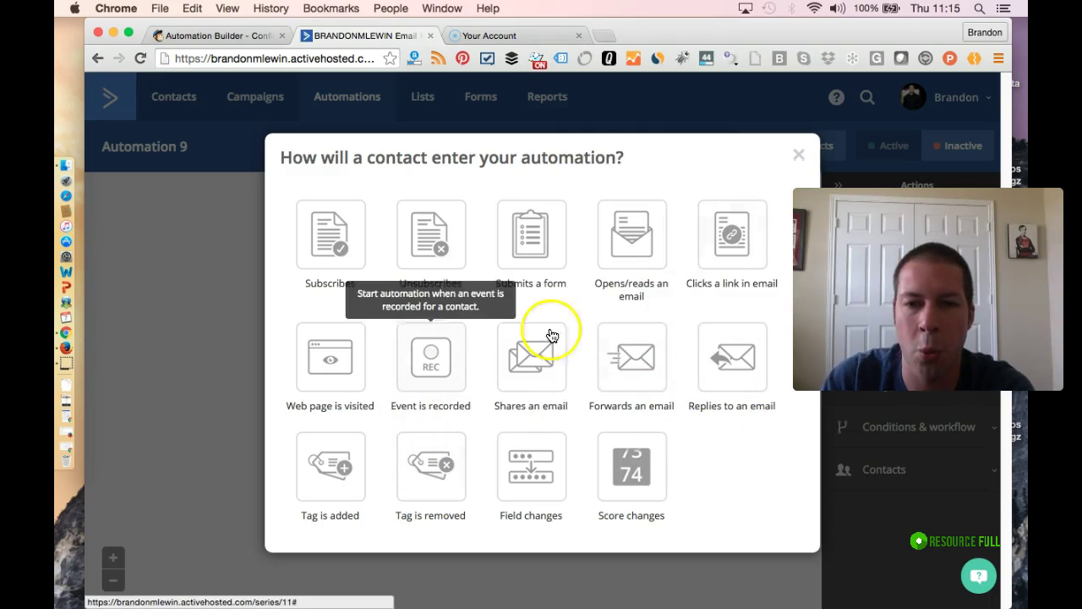
{"action": "left_click", "coordinate": [799, 154]}
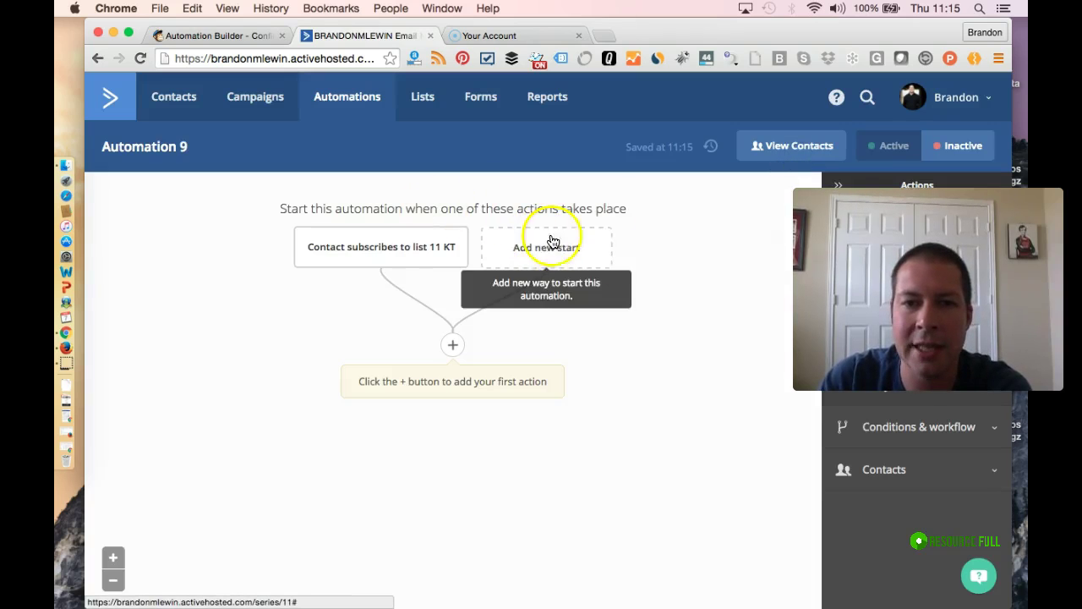
{"action": "left_click", "coordinate": [455, 348]}
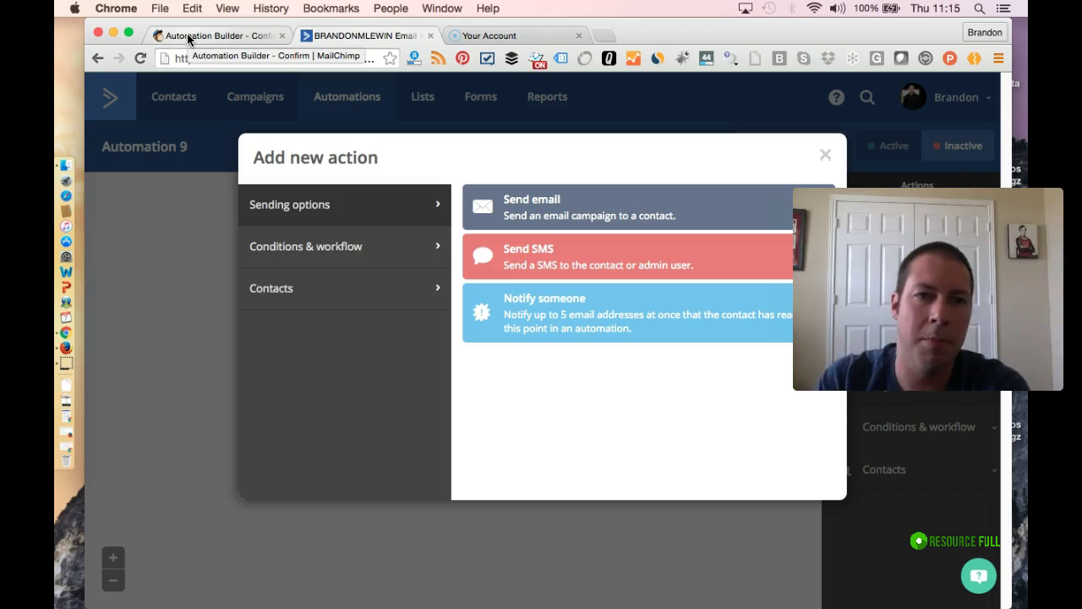
{"action": "left_click", "coordinate": [568, 217]}
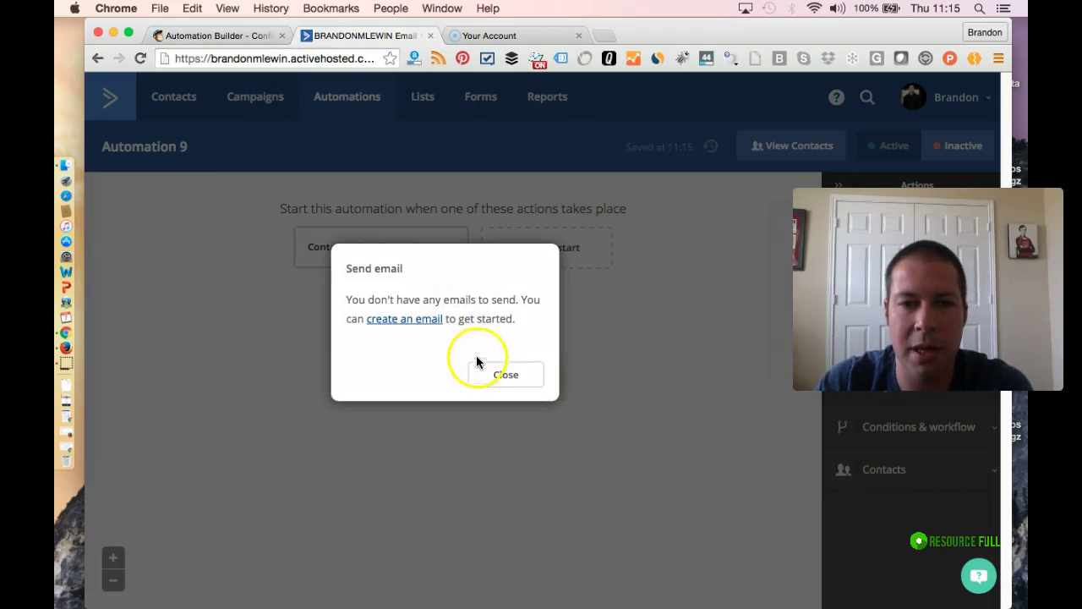
{"action": "left_click", "coordinate": [493, 373]}
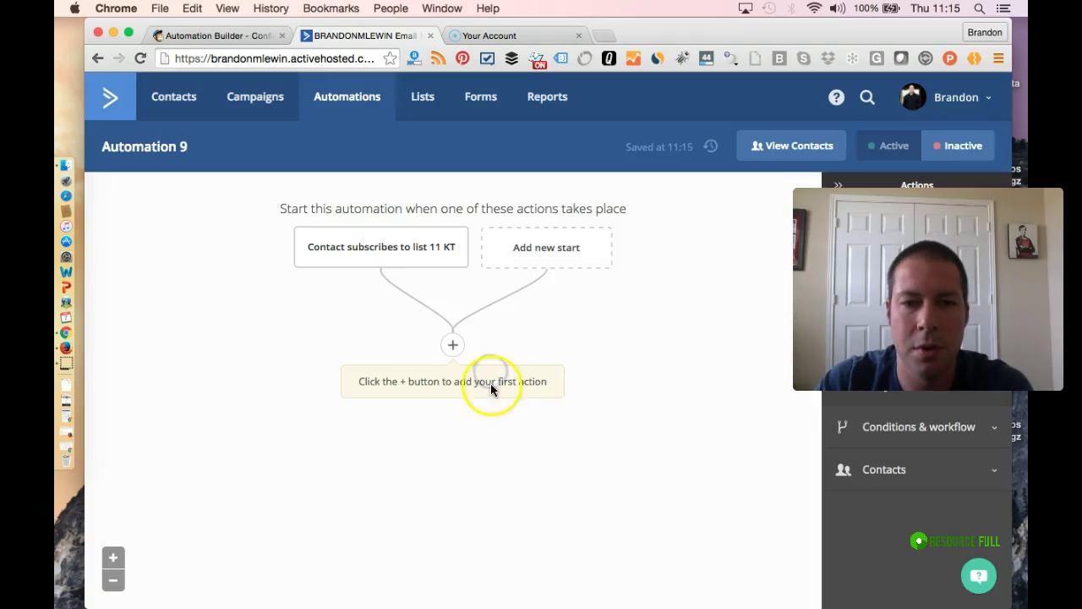
{"action": "left_click", "coordinate": [455, 351]}
{"action": "left_click", "coordinate": [493, 218]}
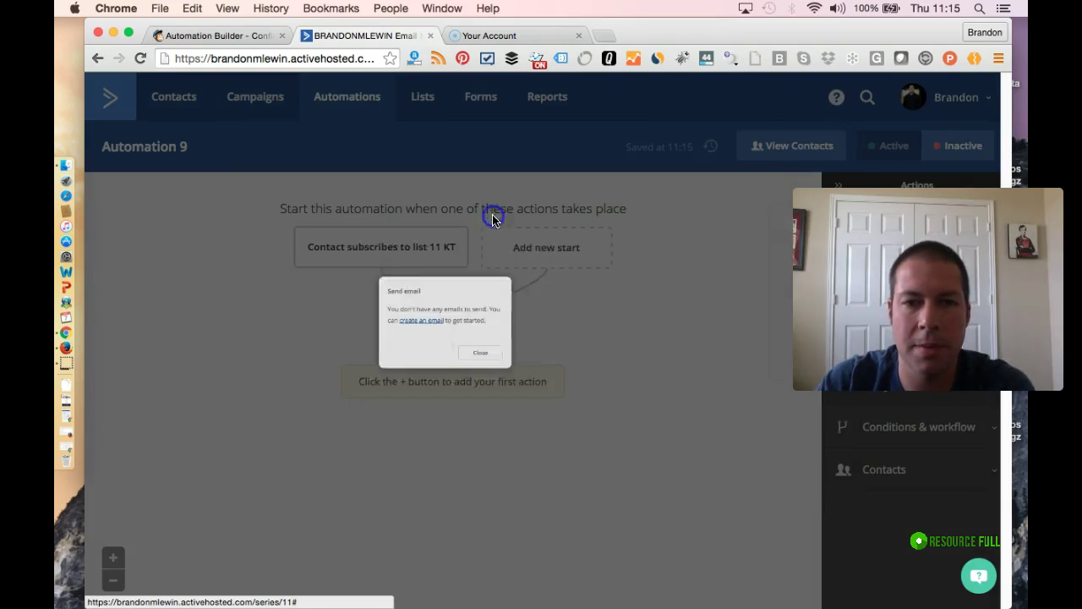
{"action": "left_click", "coordinate": [501, 379]}
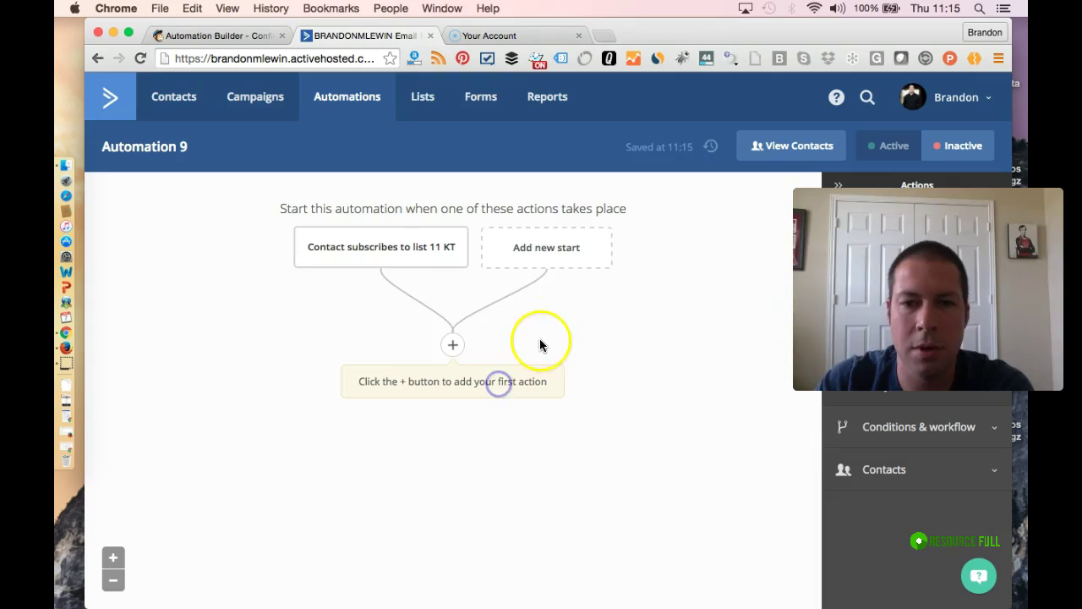
Add a Send email action after the start trigger and create a new email for it named Test Email #1.
{"action": "left_click", "coordinate": [456, 349]}
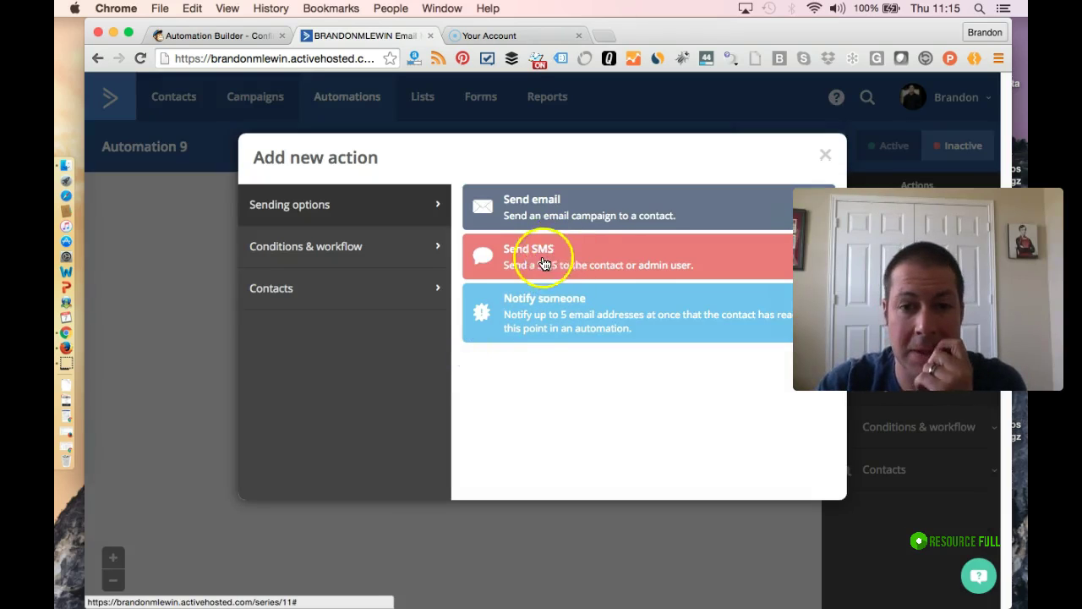
{"action": "left_click", "coordinate": [546, 202]}
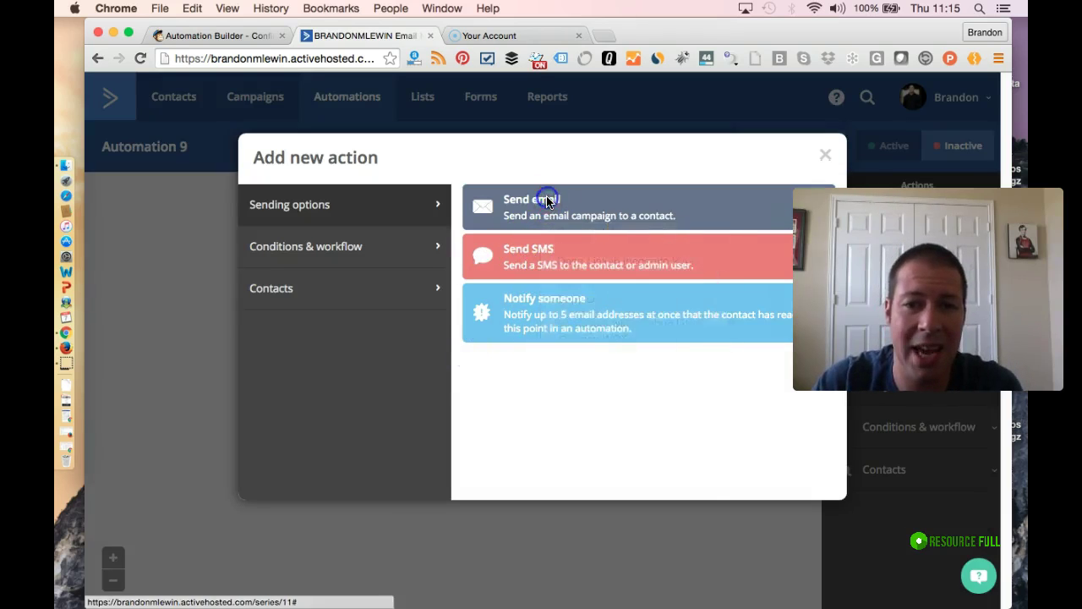
{"action": "left_click", "coordinate": [404, 320]}
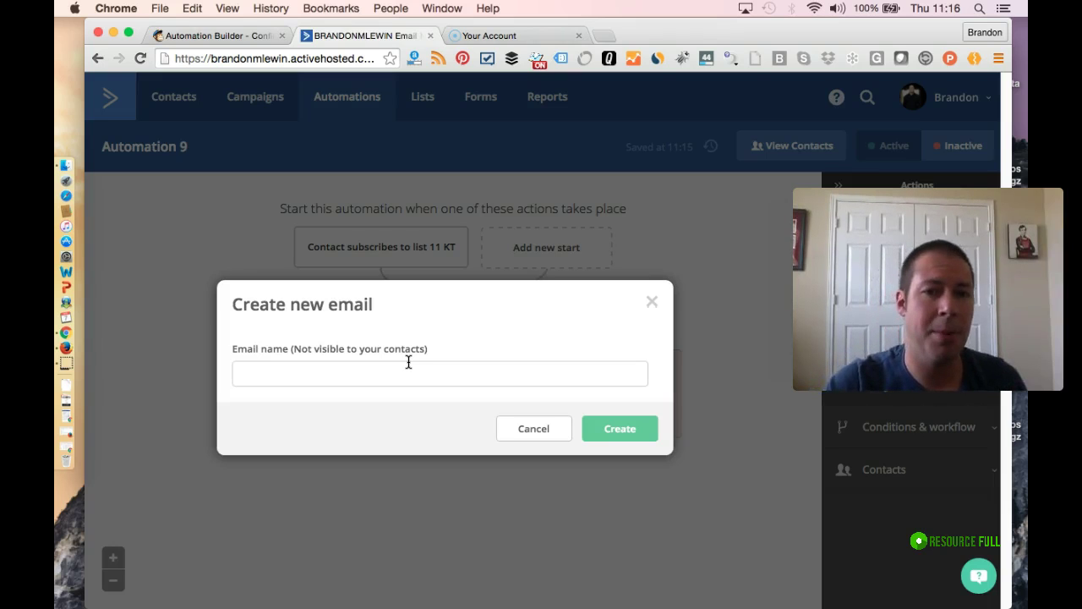
{"action": "left_click", "coordinate": [408, 362]}
{"action": "type", "text": "Test Email "}
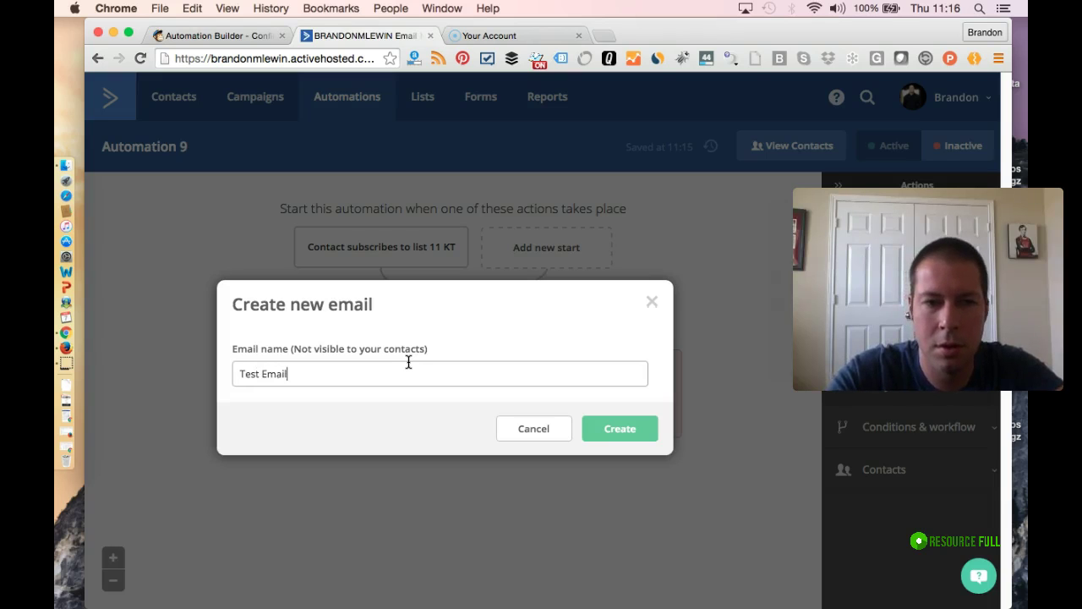
{"action": "type", "text": "#1"}
{"action": "left_click", "coordinate": [629, 427]}
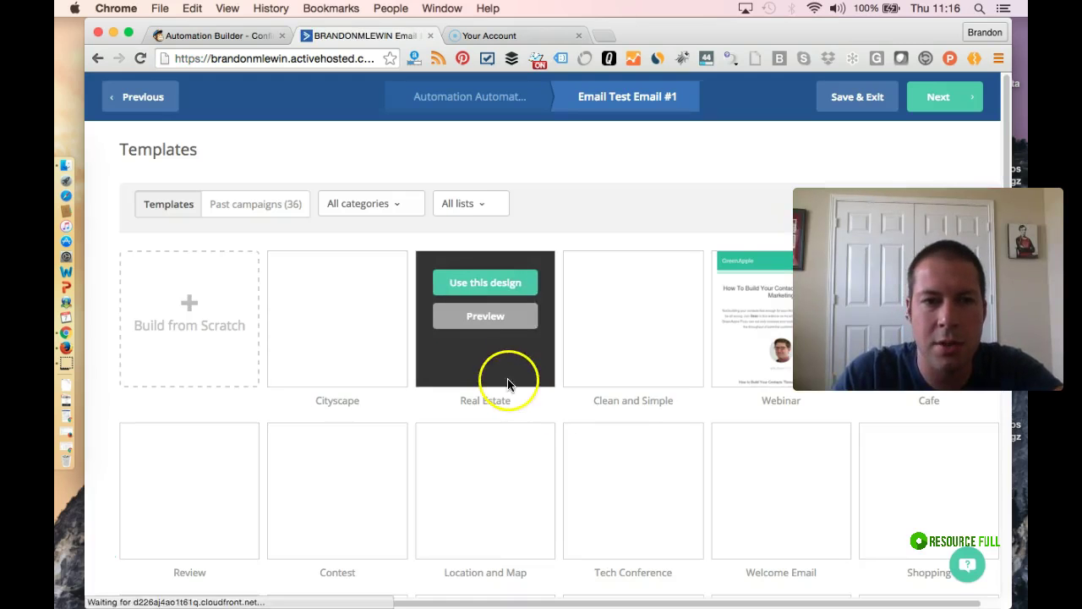
Choose the past campaign design whose name begins with Your Google Analytic for the new email.
{"action": "left_click", "coordinate": [301, 209]}
{"action": "mouse_move", "coordinate": [354, 319]}
{"action": "mouse_move", "coordinate": [496, 375]}
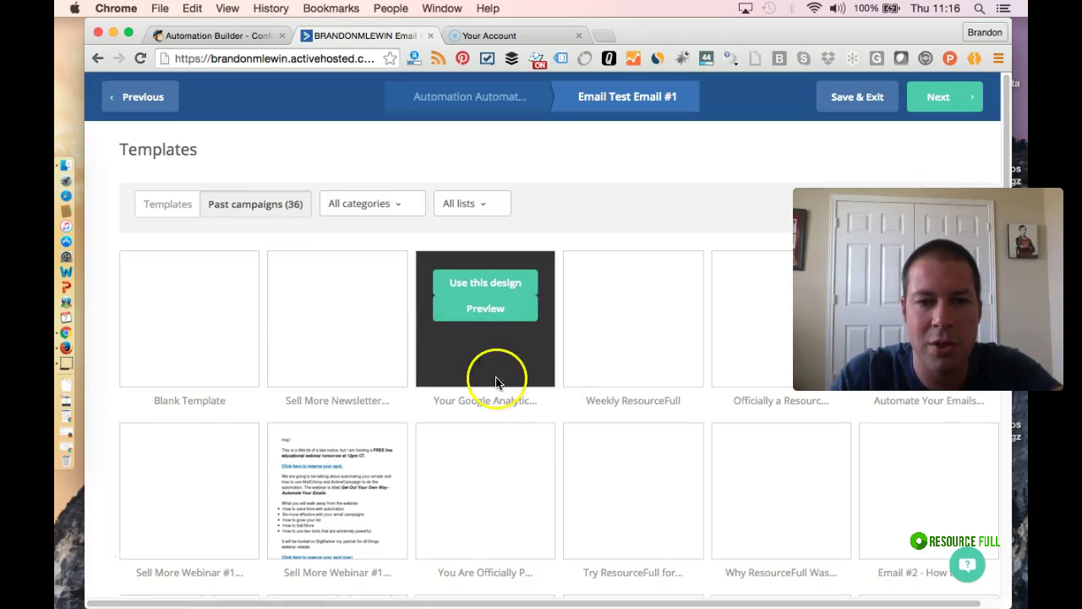
{"action": "left_click", "coordinate": [515, 288]}
Set the email subject to Test Email, replace the sender's e-mail address, and accept the sender details.
{"action": "left_click", "coordinate": [471, 239]}
{"action": "type", "text": "Test"}
{"action": "key", "text": "Down"}
{"action": "key", "text": "Return"}
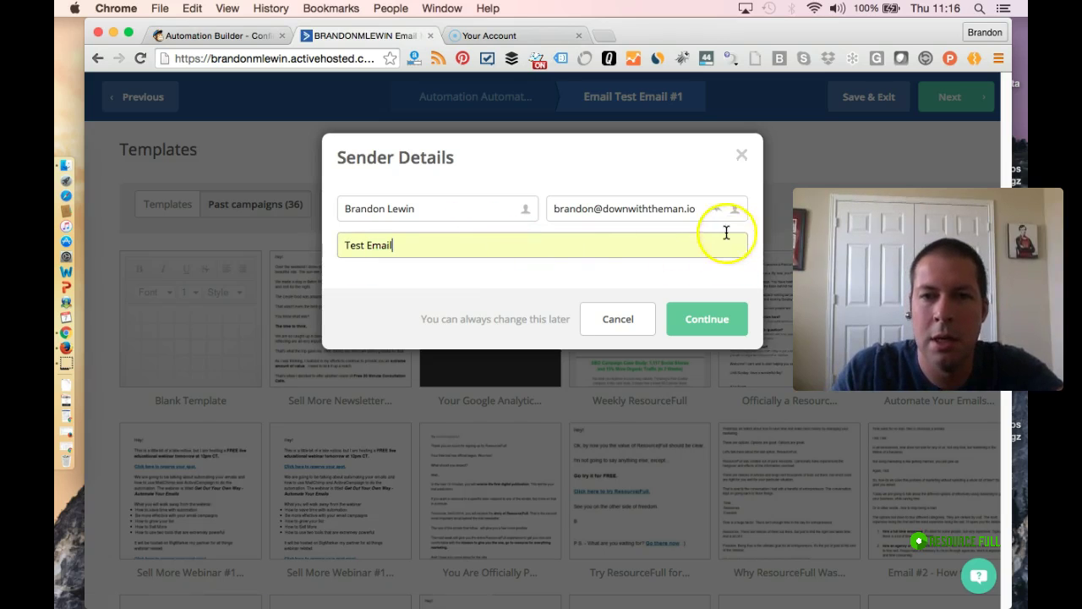
{"action": "left_click_drag", "start_coordinate": [700, 209], "coordinate": [601, 210]}
{"action": "type", "text": "br"}
{"action": "key", "text": "Down"}
{"action": "key", "text": "Return"}
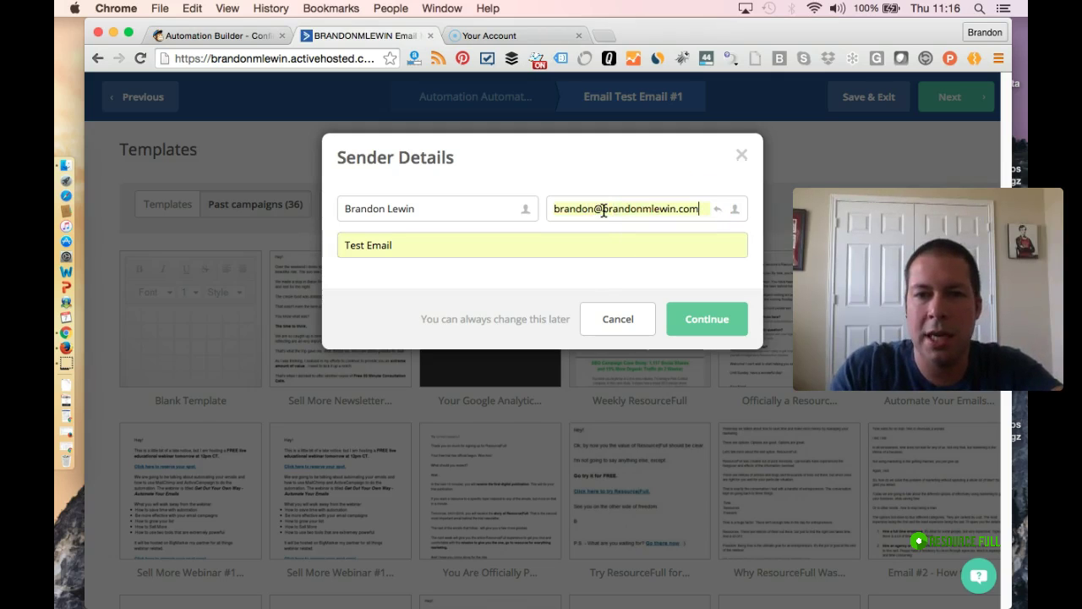
{"action": "left_click", "coordinate": [730, 331]}
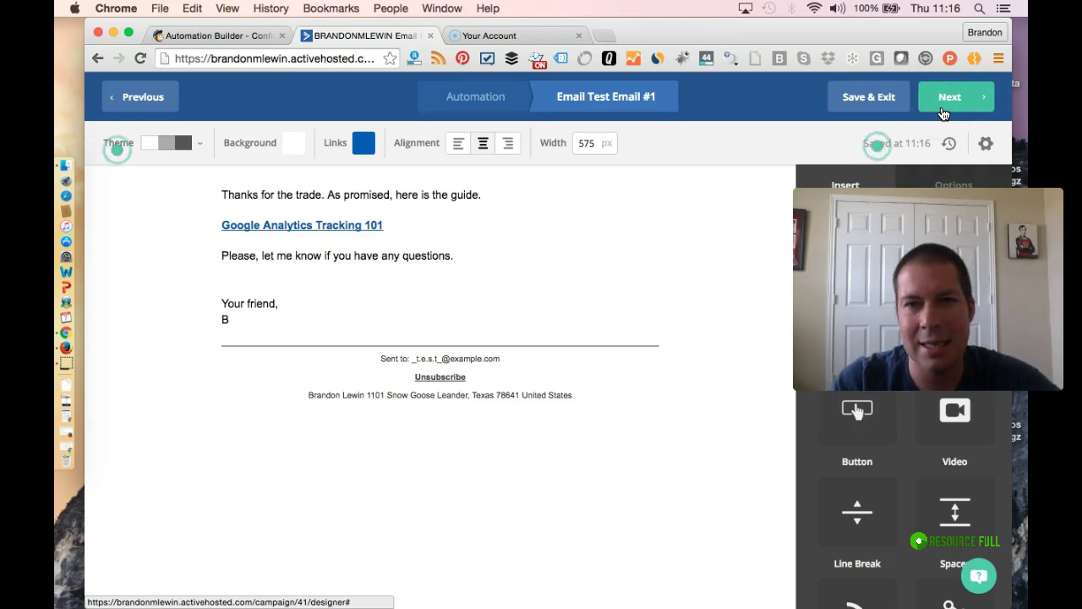
Keep the email's design and summary settings as they are and finish the email.
{"action": "left_click", "coordinate": [944, 110]}
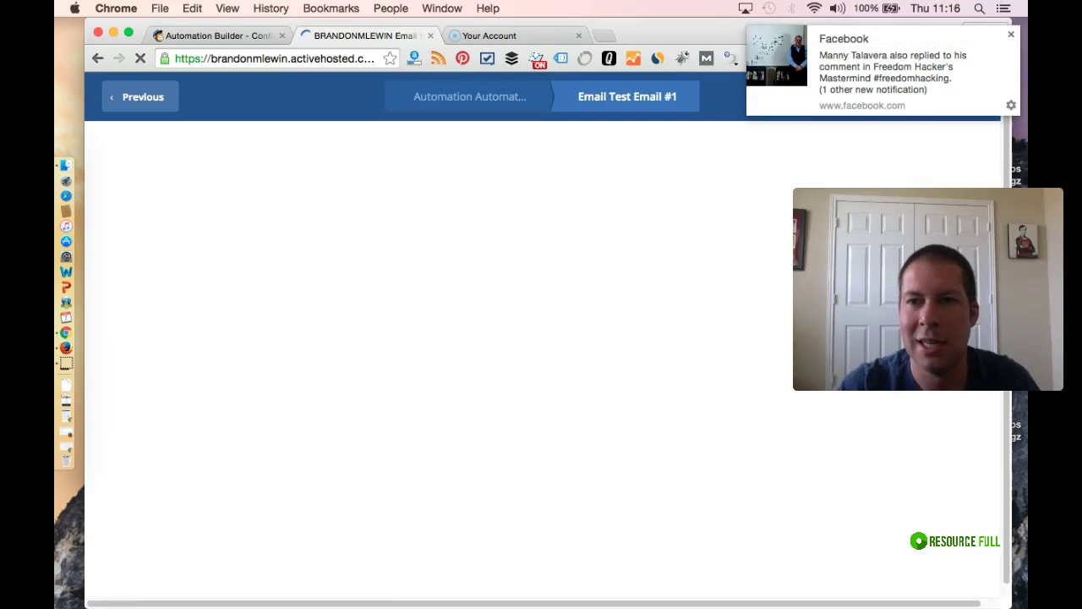
{"action": "left_click", "coordinate": [1010, 34]}
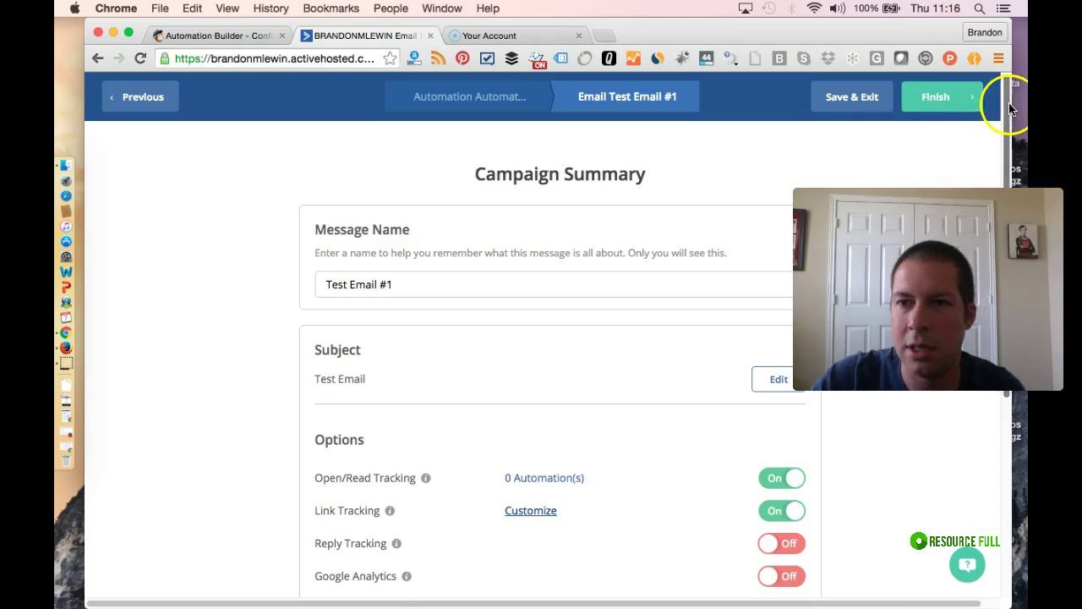
{"action": "left_click", "coordinate": [961, 100]}
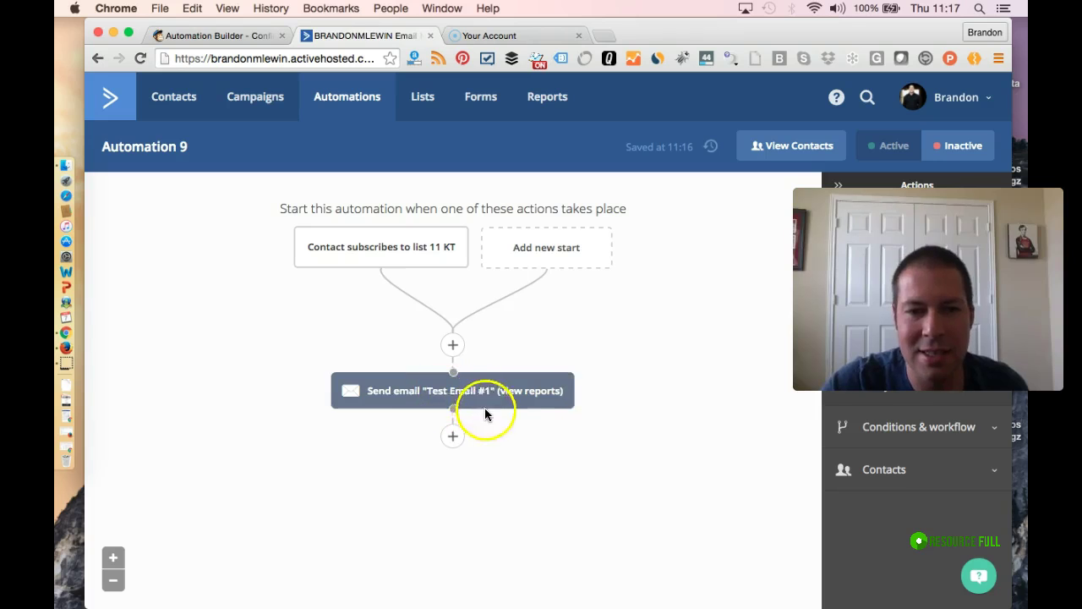
Add an If / Else action below the Test Email #1 action with the condition Has opened Test Email #1.
{"action": "left_click", "coordinate": [453, 429]}
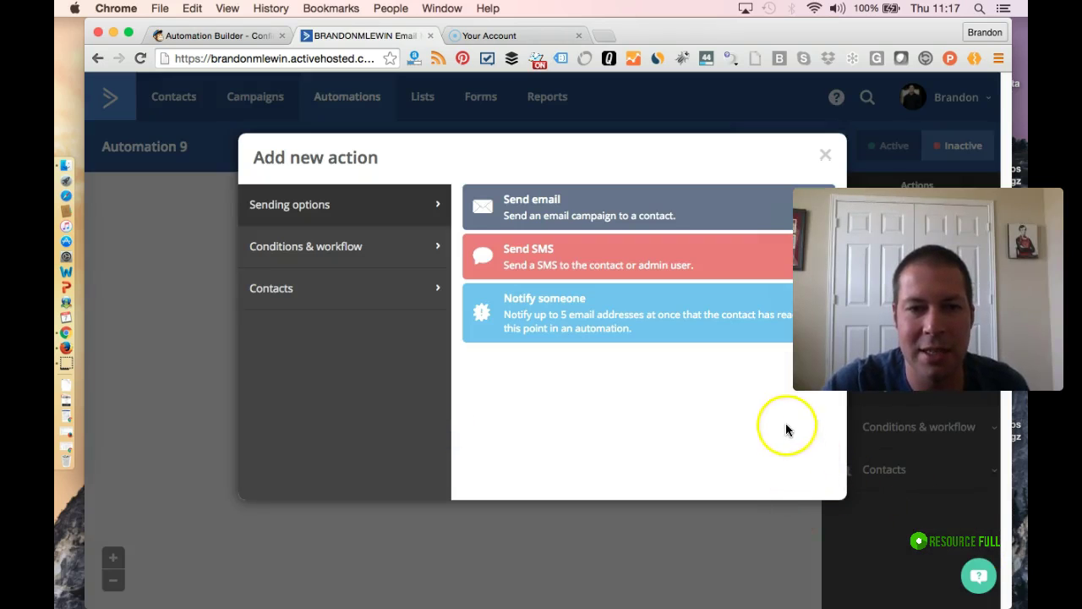
{"action": "left_click", "coordinate": [378, 255]}
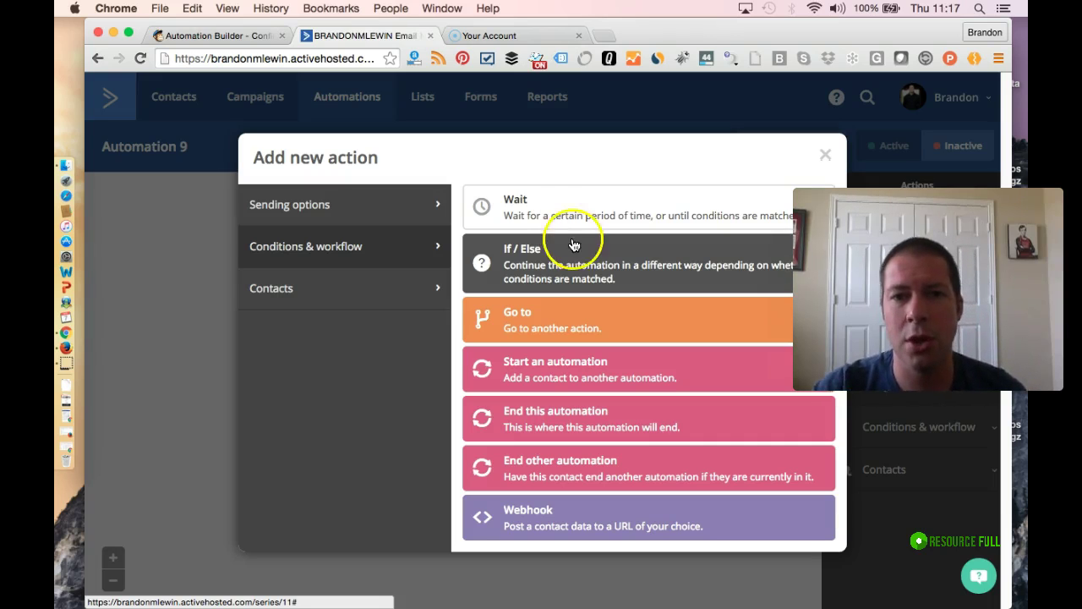
{"action": "left_click", "coordinate": [605, 272]}
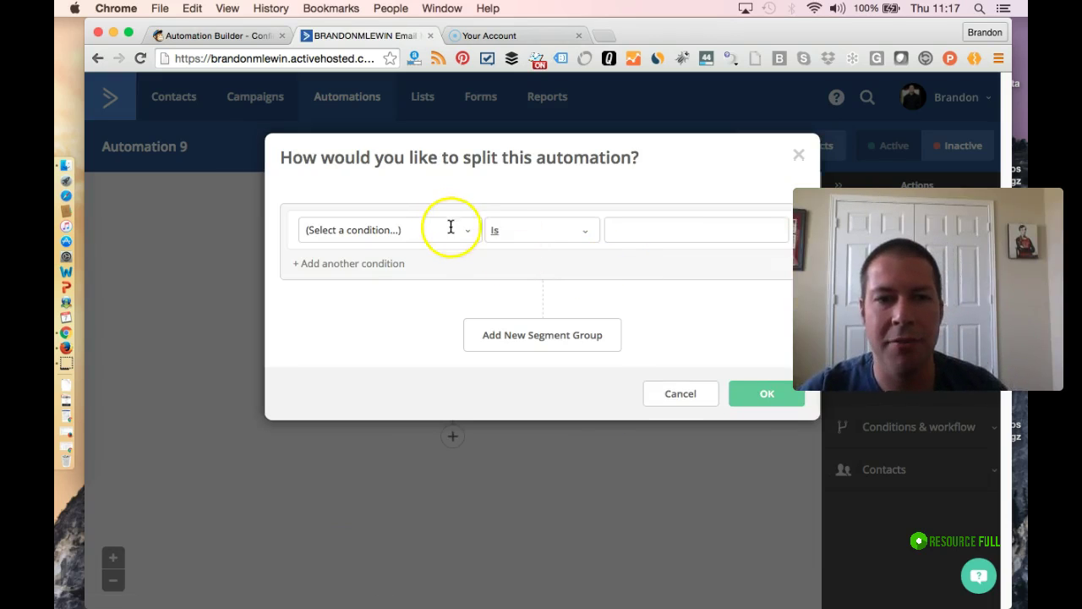
{"action": "left_click", "coordinate": [452, 229]}
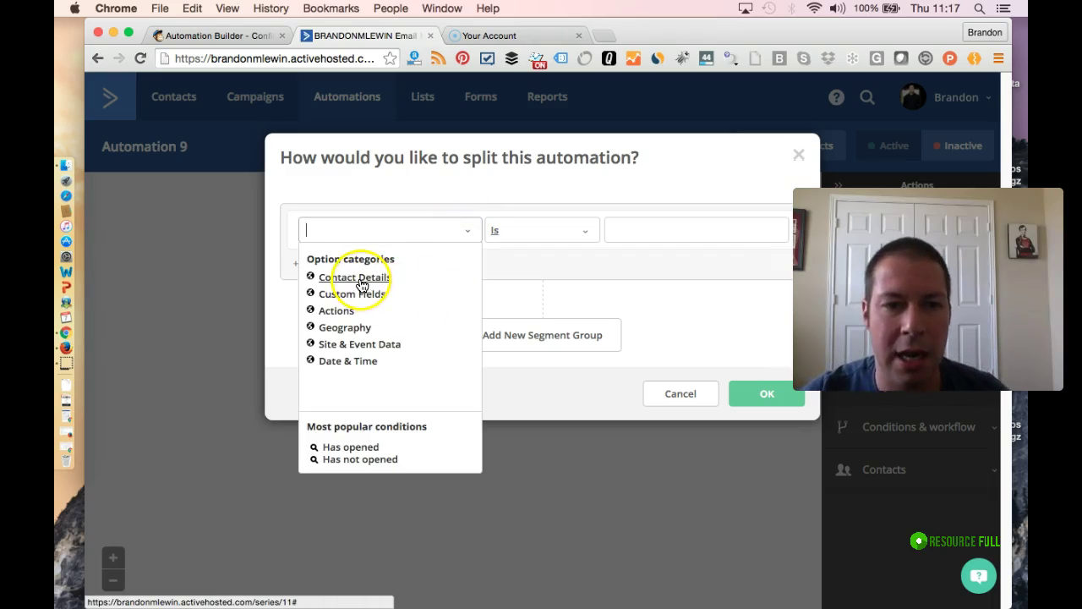
{"action": "left_click", "coordinate": [355, 311]}
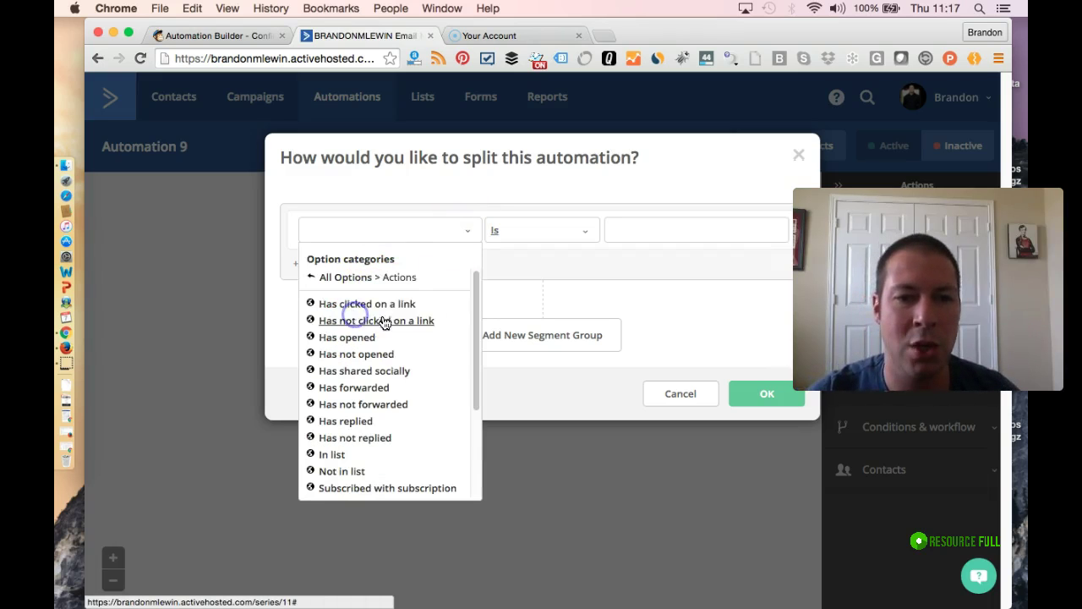
{"action": "left_click", "coordinate": [378, 341]}
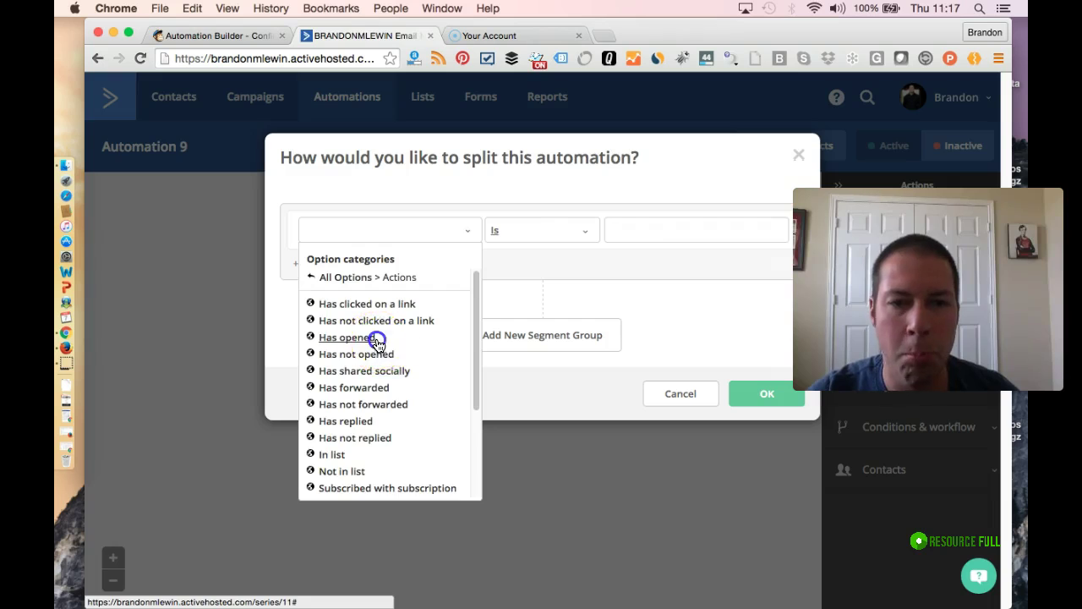
{"action": "left_click", "coordinate": [605, 232]}
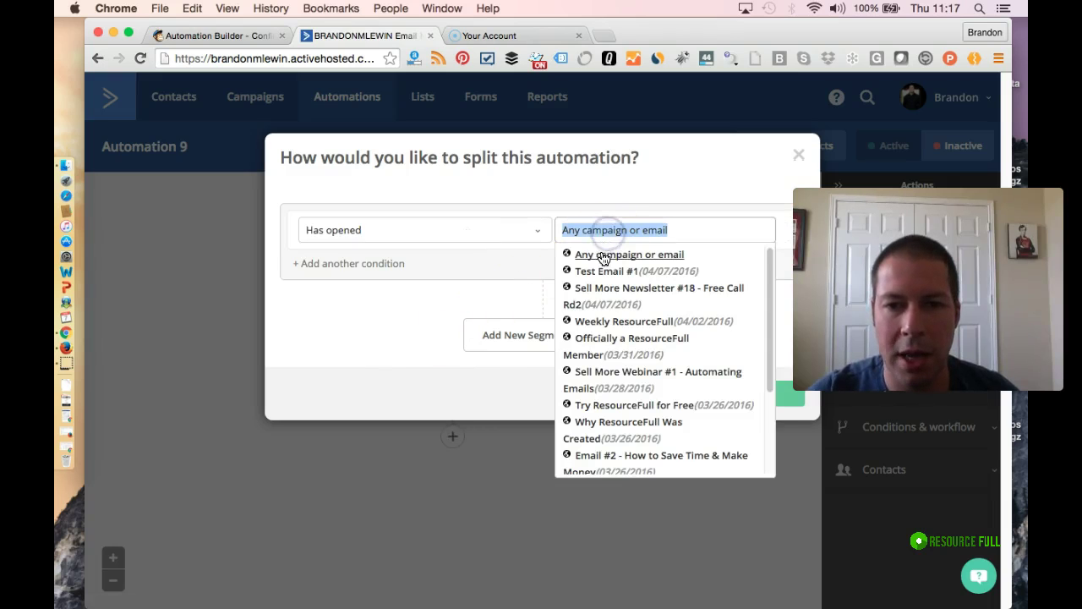
{"action": "left_click", "coordinate": [598, 270]}
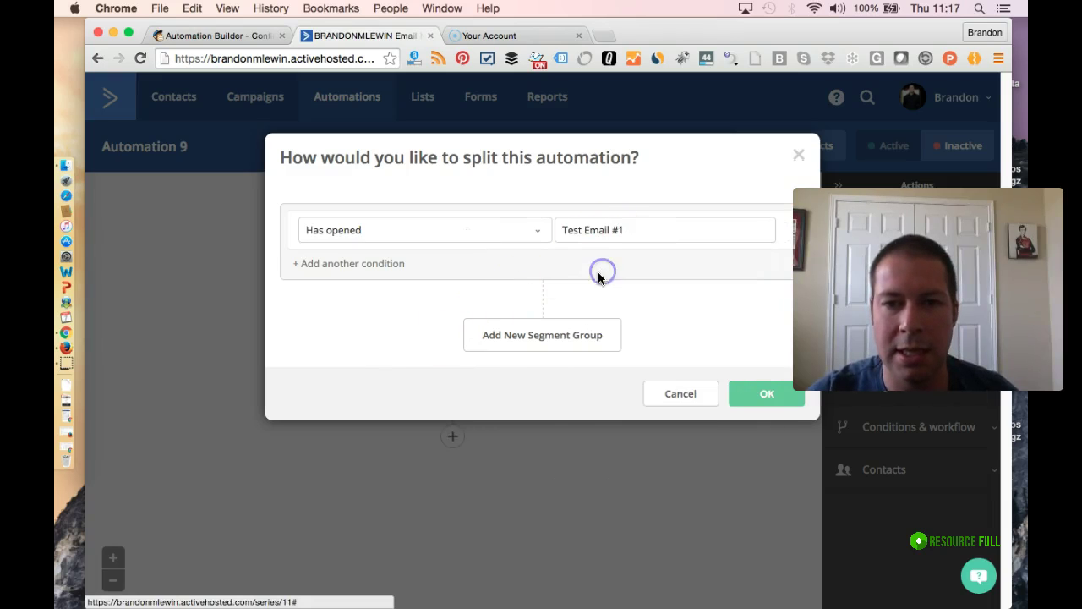
{"action": "left_click", "coordinate": [761, 394]}
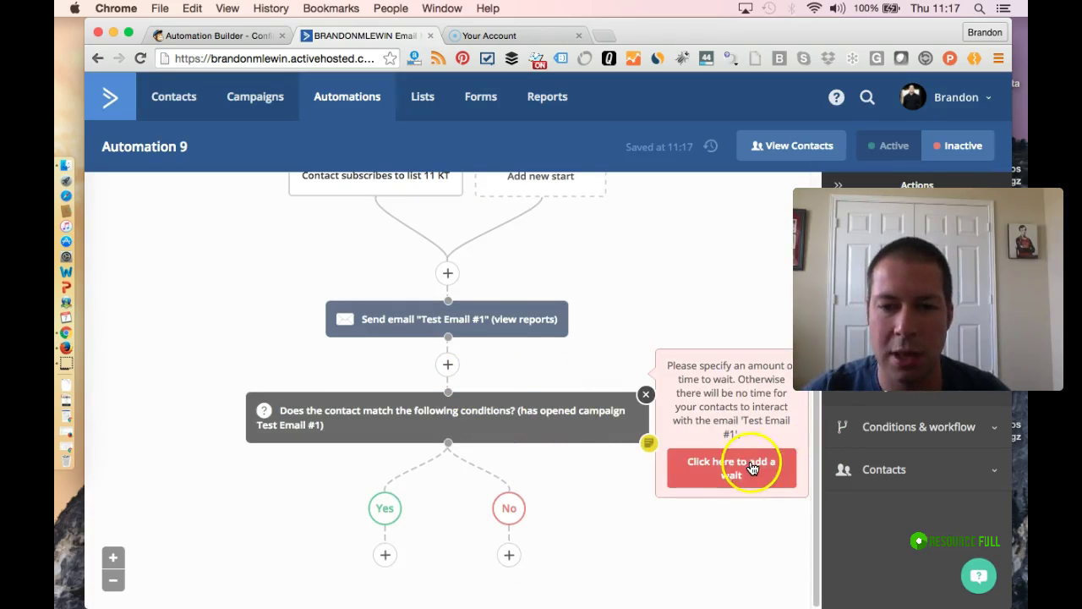
Add a wait of 1 day(s) between the Test Email #1 action and the condition, and check its time unit options.
{"action": "left_click", "coordinate": [451, 365]}
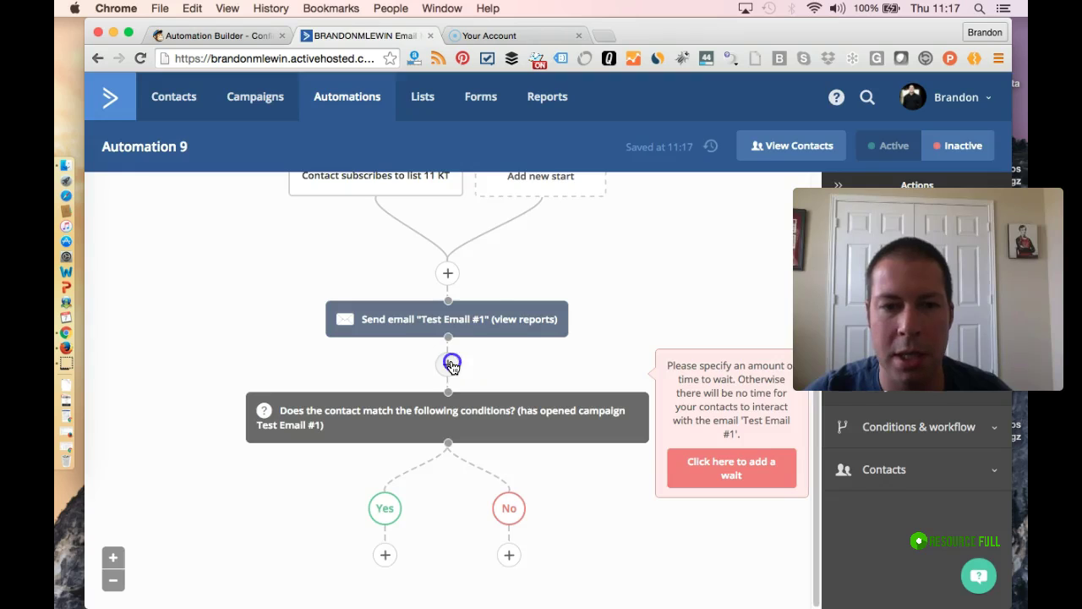
{"action": "left_click", "coordinate": [500, 222]}
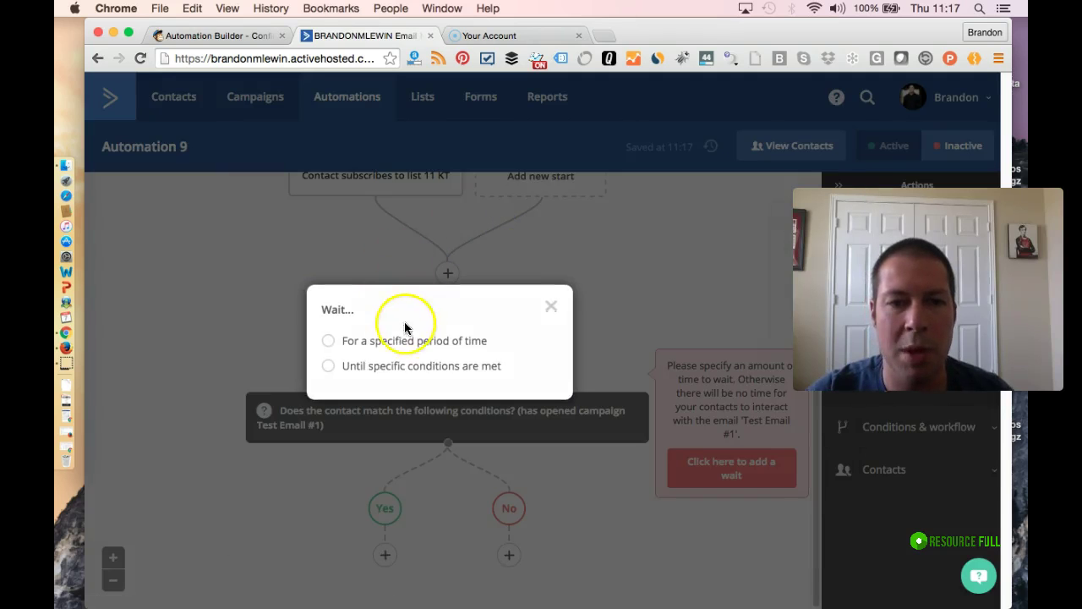
{"action": "left_click", "coordinate": [374, 341]}
{"action": "left_click", "coordinate": [534, 377]}
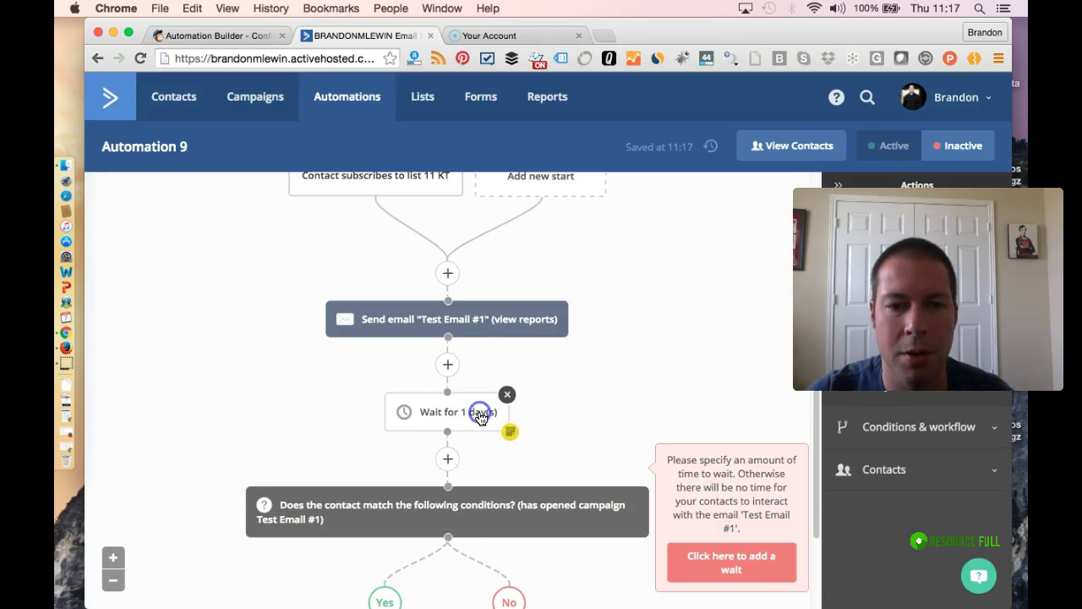
{"action": "left_click", "coordinate": [479, 415]}
{"action": "left_click", "coordinate": [472, 362]}
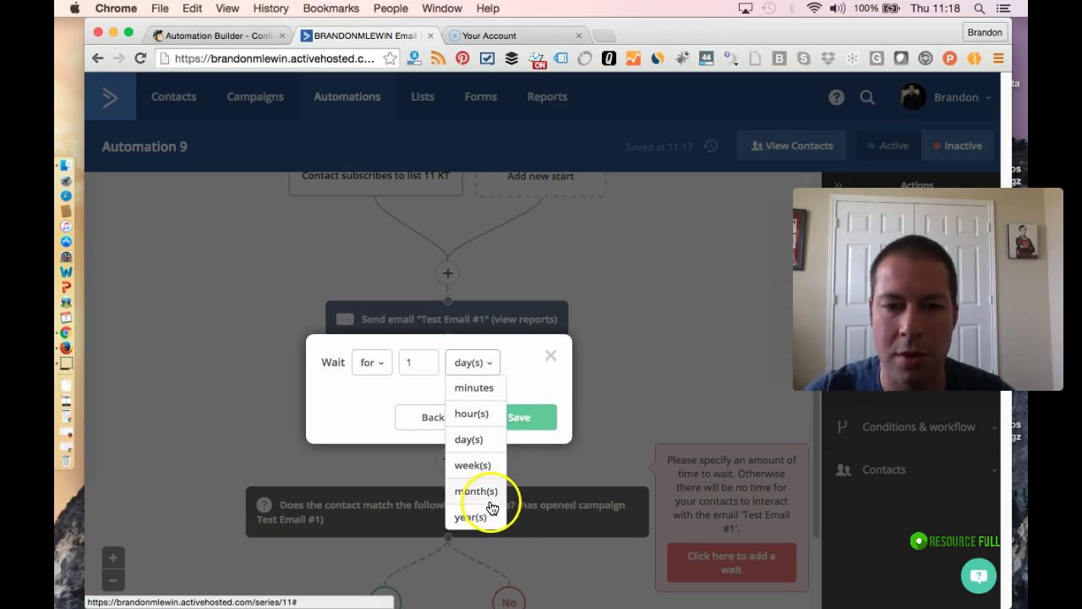
{"action": "left_click", "coordinate": [518, 417]}
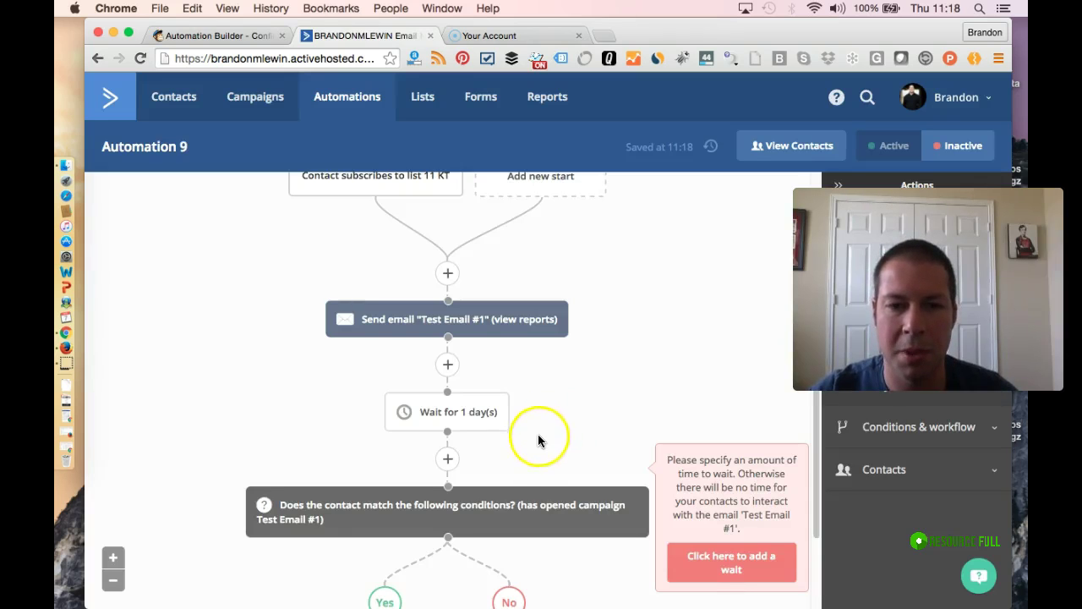
Add an Add tag action with the tag Did Not Open to the No branch of the open condition.
{"action": "scroll", "coordinate": [538, 434], "scroll_direction": "down", "scroll_amount": 2}
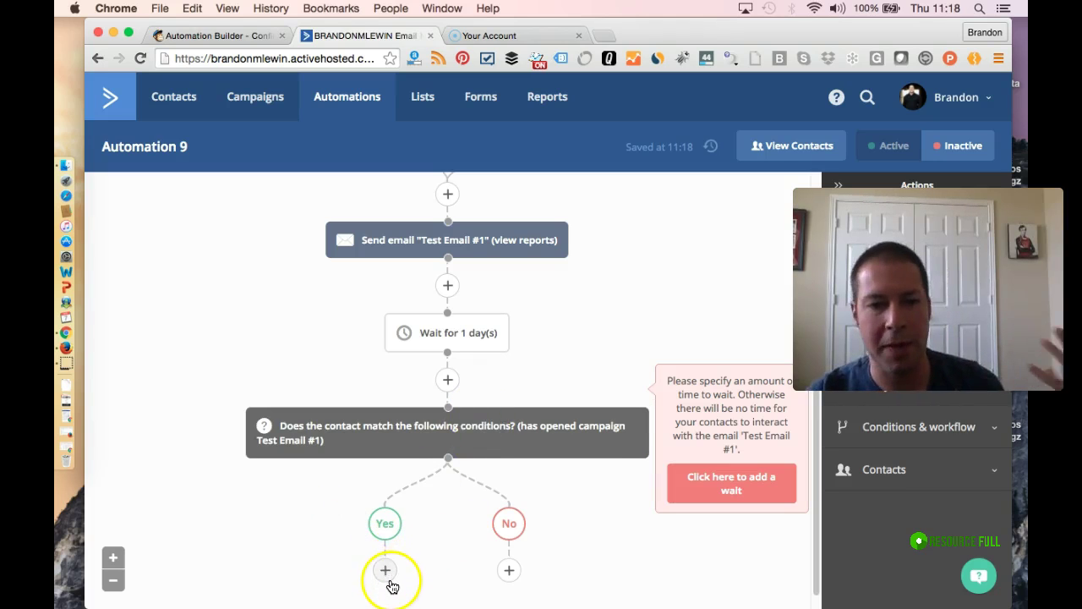
{"action": "left_click", "coordinate": [505, 571]}
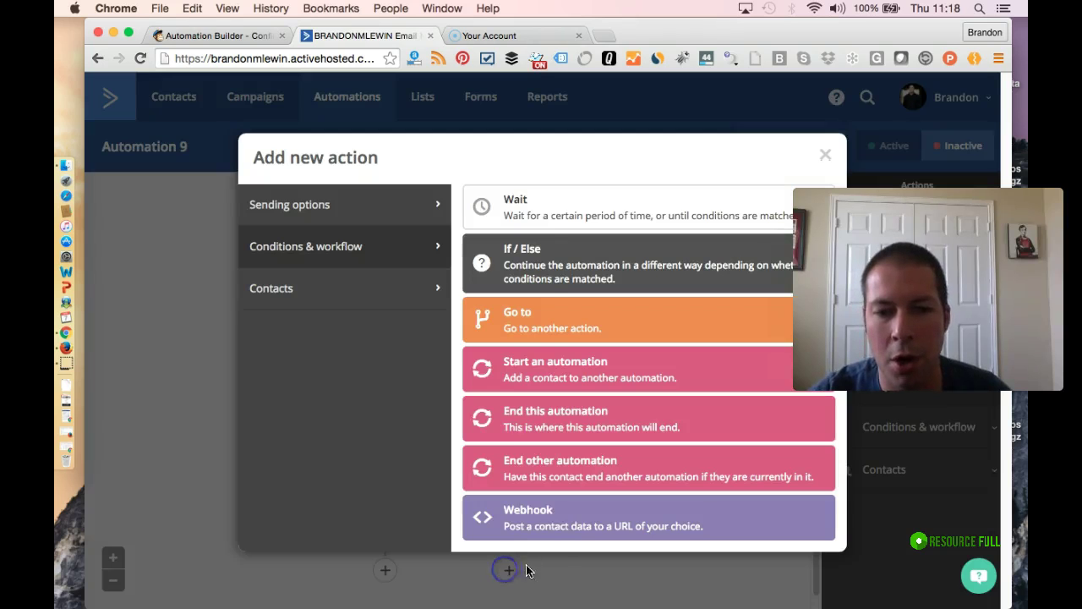
{"action": "left_click", "coordinate": [327, 284]}
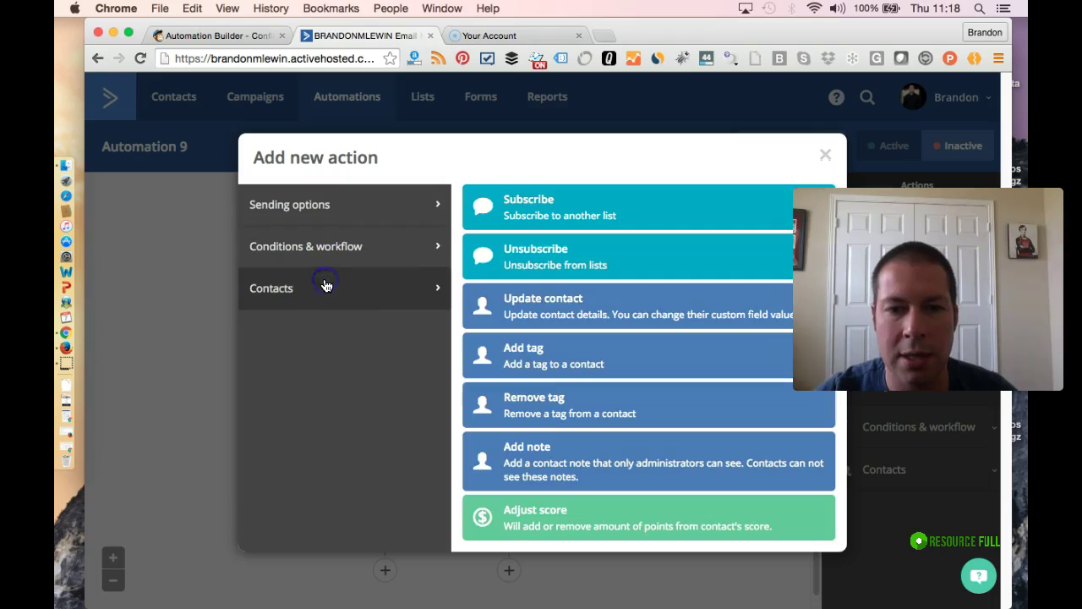
{"action": "left_click", "coordinate": [577, 353]}
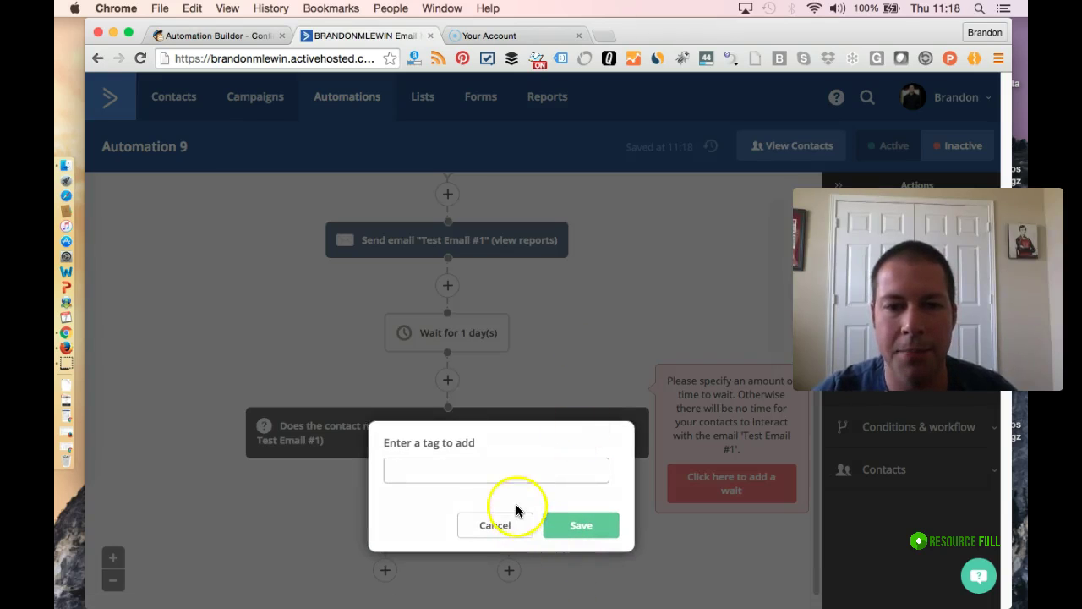
{"action": "type", "text": "Did N"}
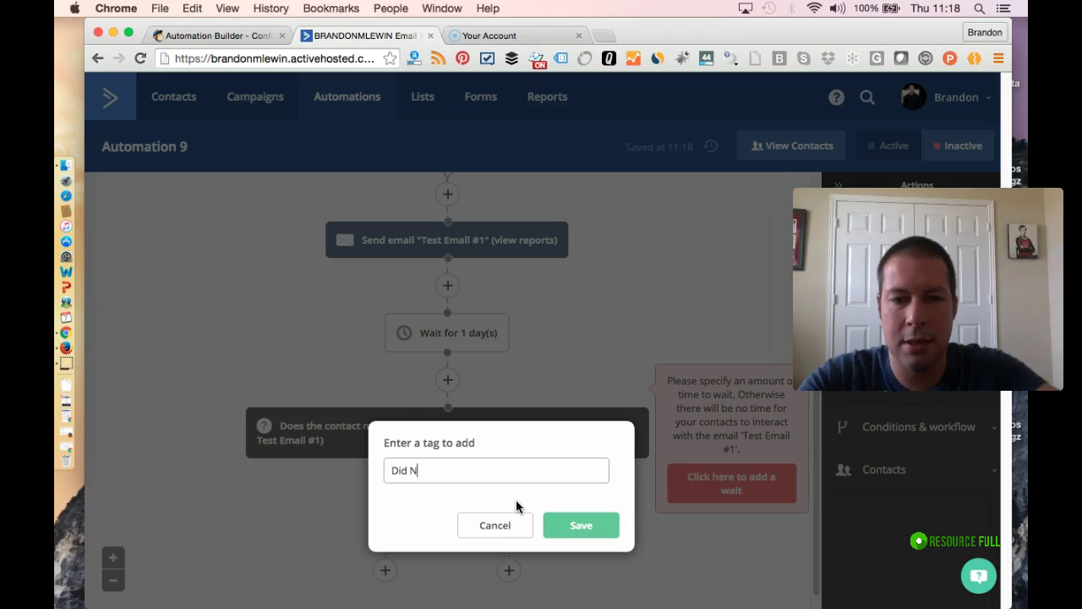
{"action": "type", "text": "ot Open"}
{"action": "left_click", "coordinate": [581, 525]}
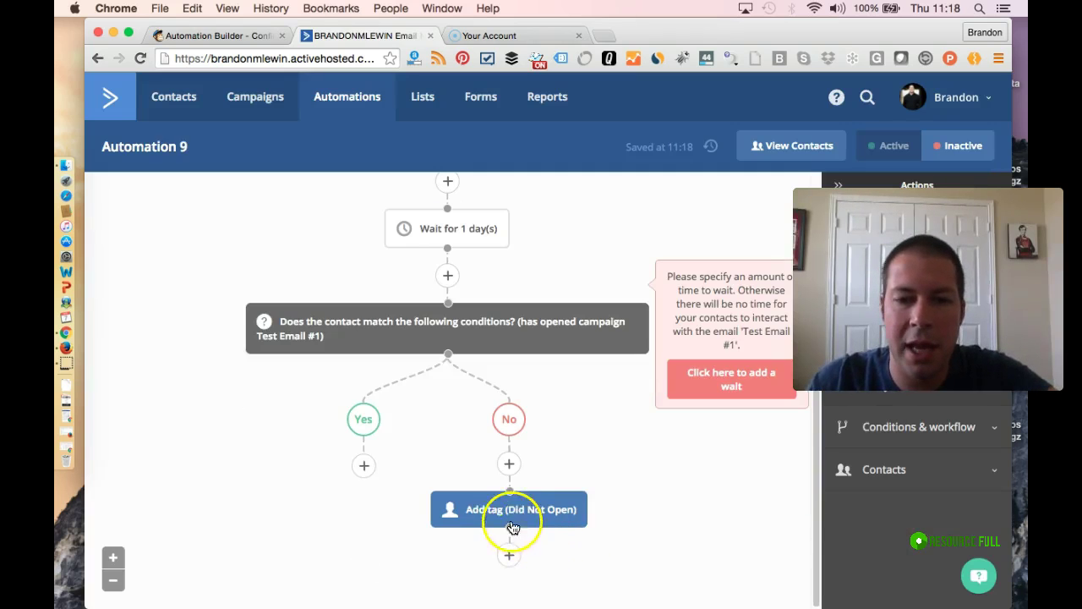
Add an End this automation action below the Did Not Open tag action on the No branch.
{"action": "left_click", "coordinate": [509, 558]}
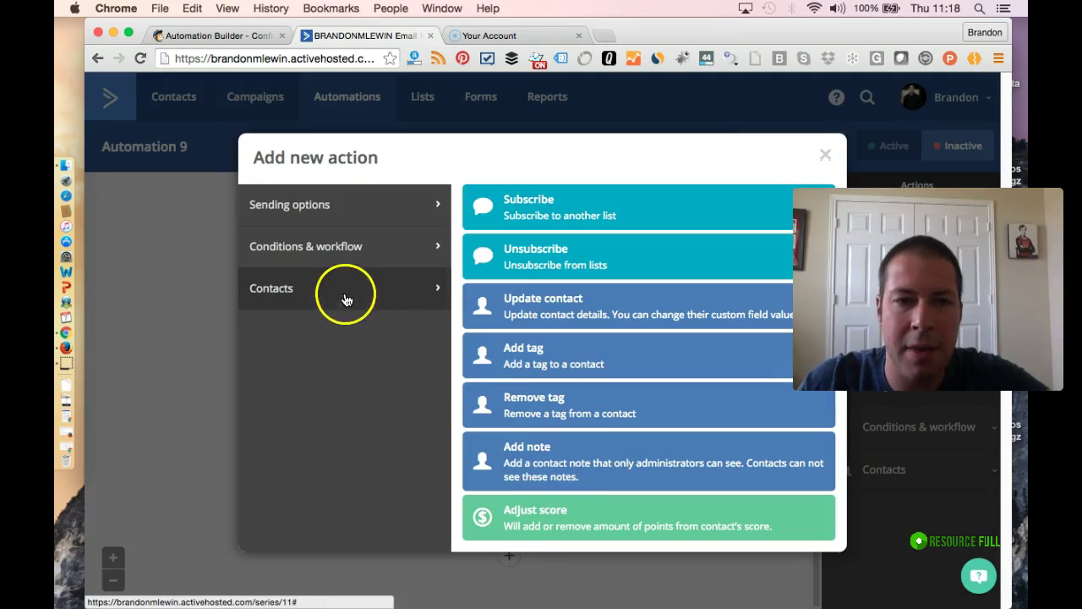
{"action": "left_click", "coordinate": [343, 237]}
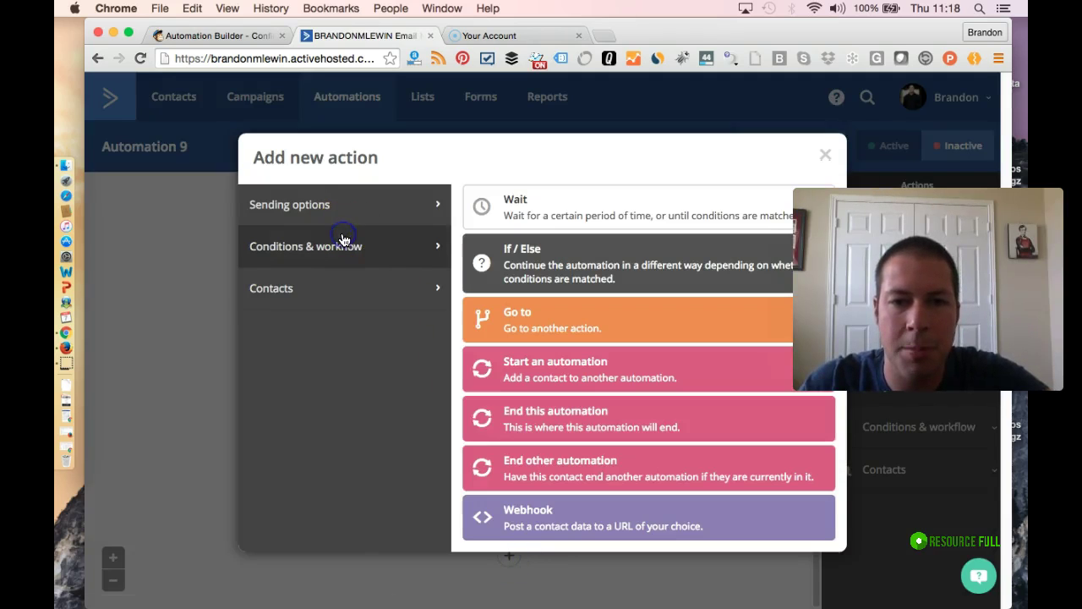
{"action": "left_click", "coordinate": [529, 417]}
{"action": "scroll", "coordinate": [587, 500], "scroll_direction": "down", "scroll_amount": 2}
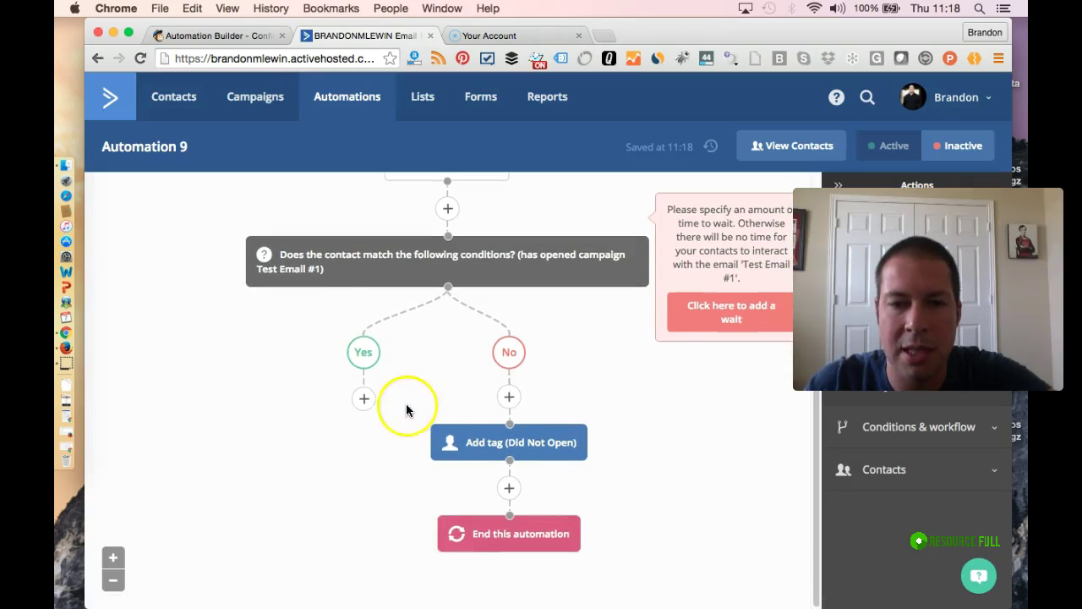
Review the sending actions available for the Yes and No branches, and the automation flow from Test Email #1 down to its end.
{"action": "left_click", "coordinate": [365, 399]}
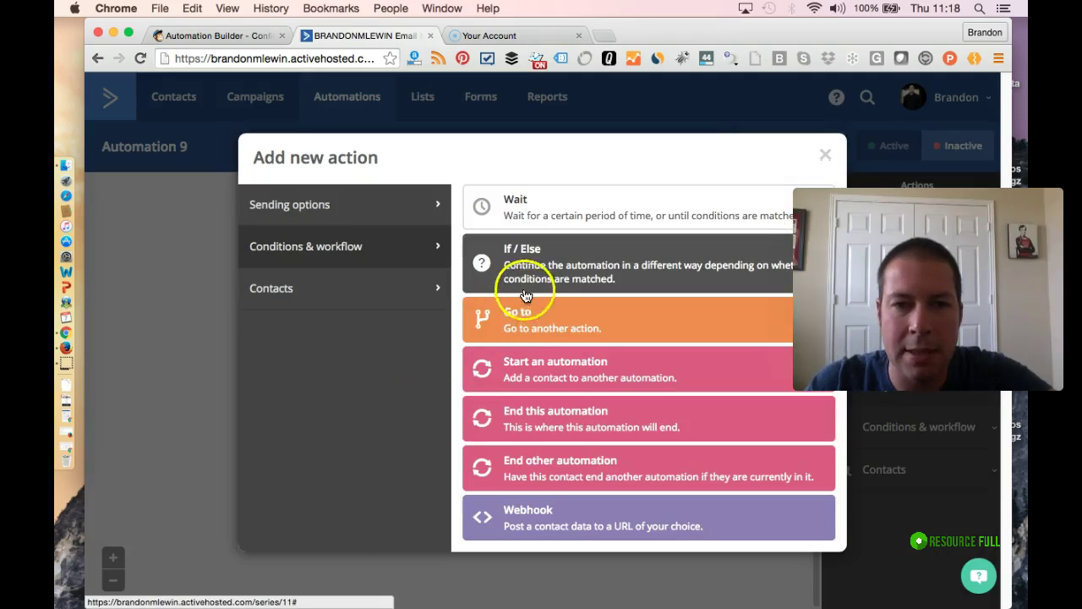
{"action": "left_click", "coordinate": [333, 199]}
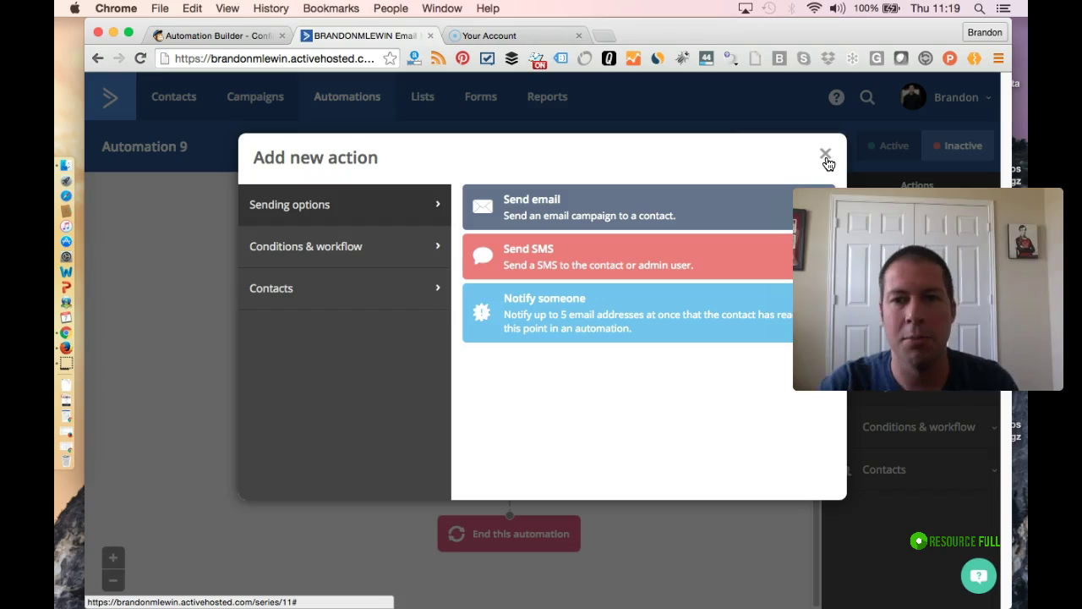
{"action": "left_click", "coordinate": [827, 159]}
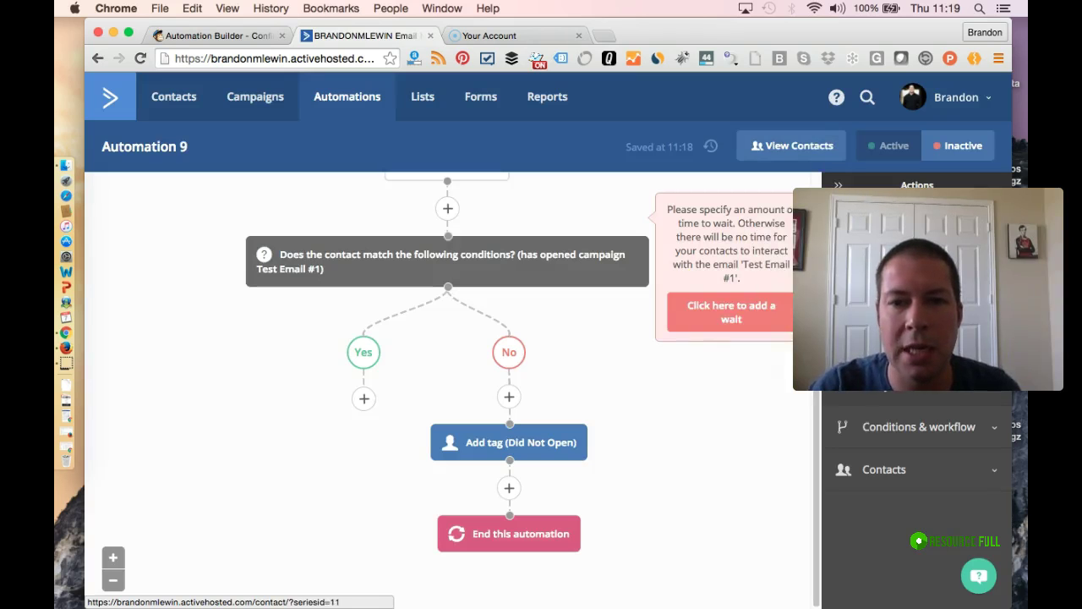
{"action": "left_click", "coordinate": [511, 402]}
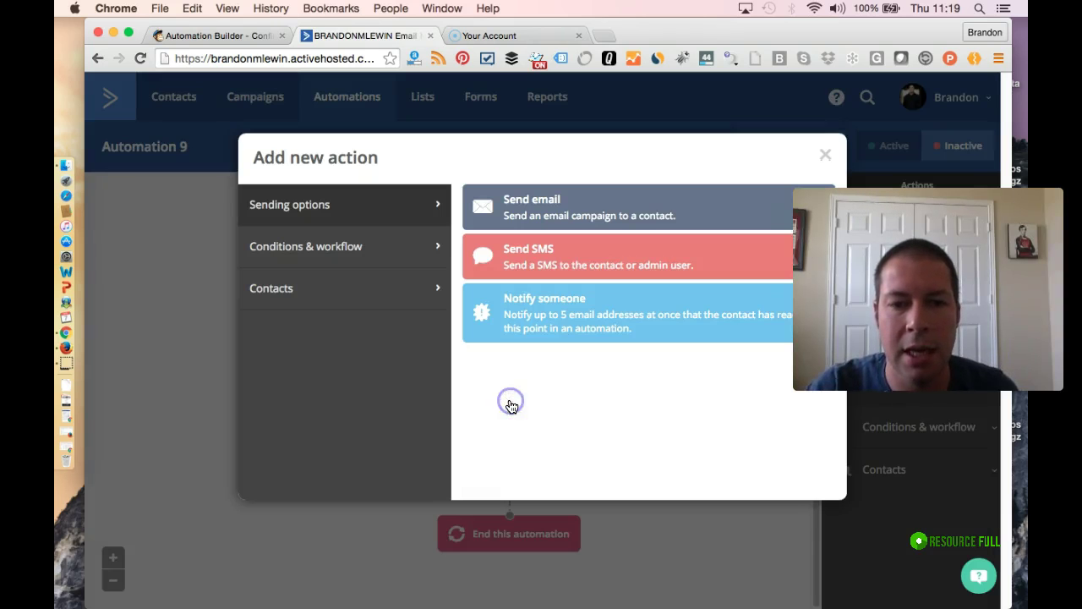
{"action": "left_click", "coordinate": [820, 157]}
{"action": "scroll", "coordinate": [474, 253], "scroll_direction": "up", "scroll_amount": 1}
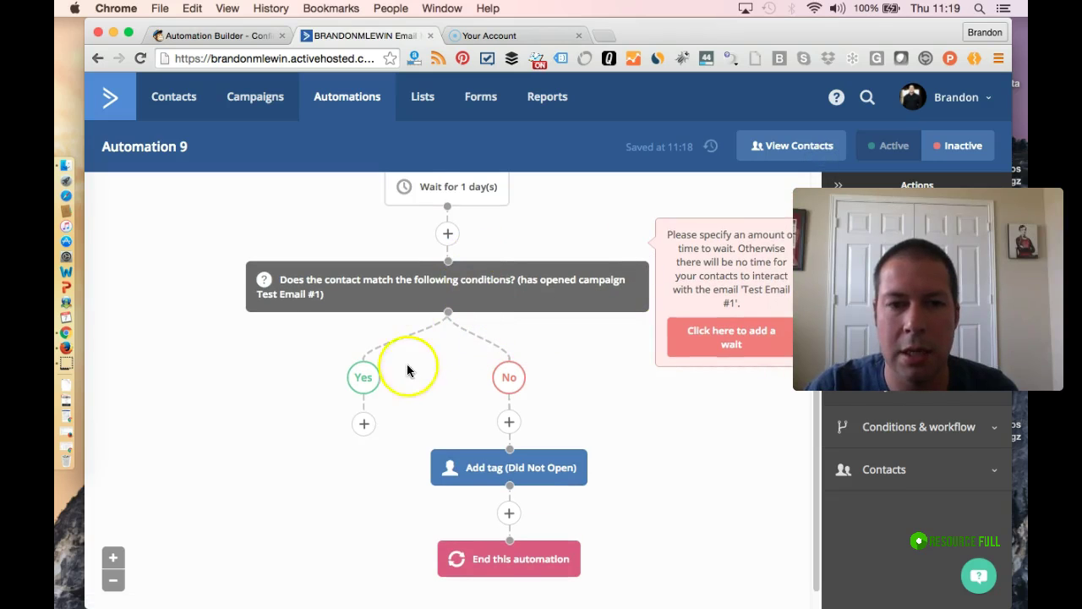
{"action": "scroll", "coordinate": [457, 280], "scroll_direction": "up", "scroll_amount": 4}
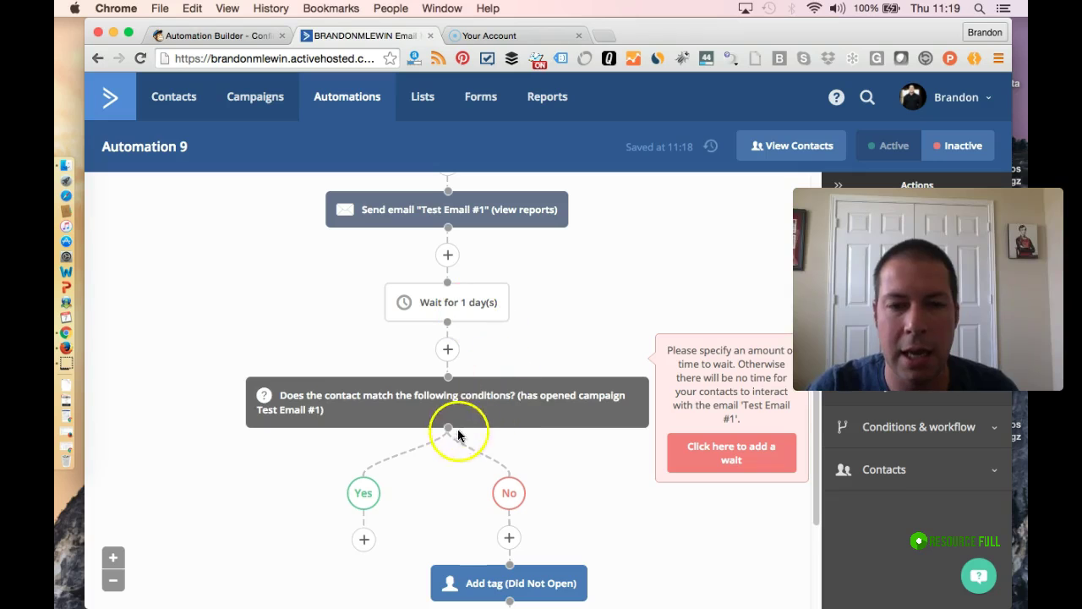
{"action": "scroll", "coordinate": [513, 551], "scroll_direction": "down", "scroll_amount": 5}
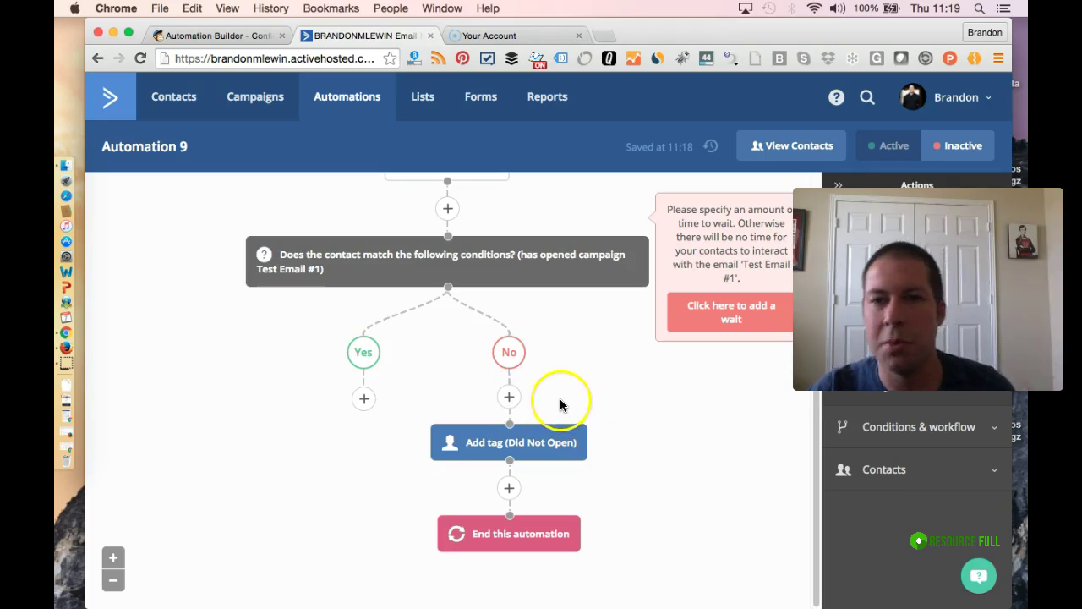
Start adding an action to the Yes branch of the open condition from the conditions and workflow actions.
{"action": "left_click", "coordinate": [366, 399]}
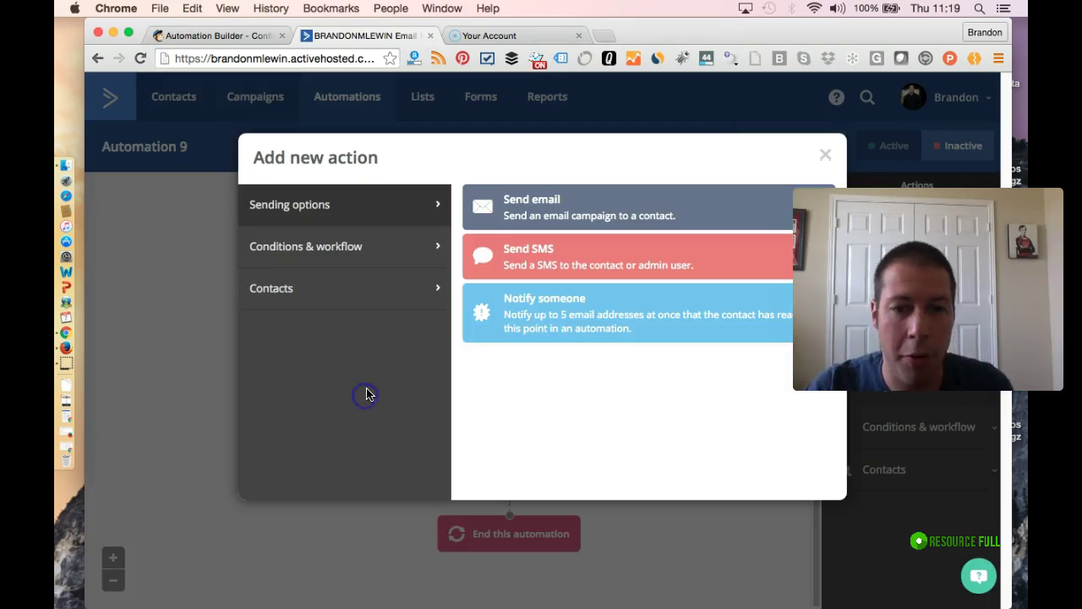
{"action": "left_click", "coordinate": [391, 245]}
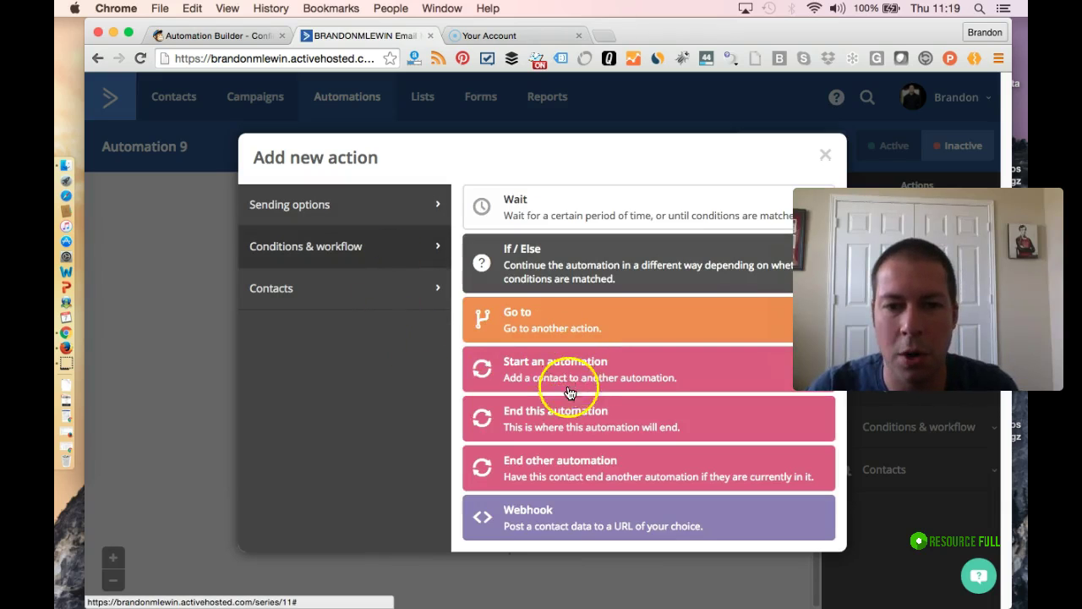